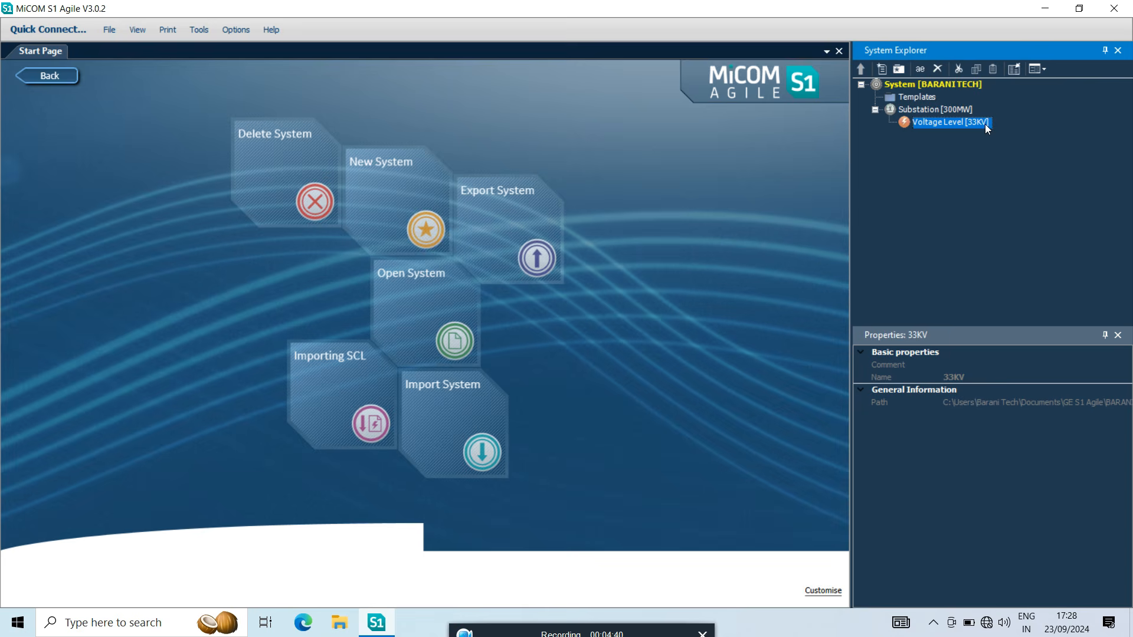
- Create a new bay named ICOG-26 under the 33KV voltage level
{"action": "right_click", "coordinate": [985, 124]}
{"action": "left_click", "coordinate": [1032, 206]}
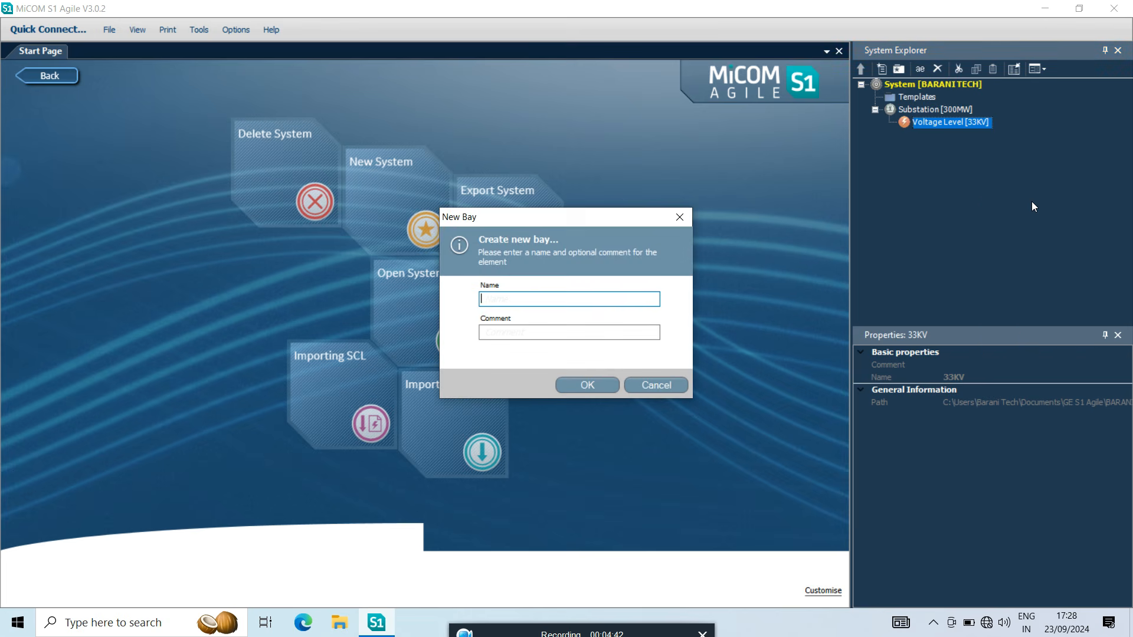
{"action": "type", "text": "icog"}
{"action": "key", "text": "BackSpace"}
{"action": "key", "text": "BackSpace"}
{"action": "key", "text": "BackSpace"}
{"action": "key", "text": "BackSpace"}
{"action": "type", "text": "ICOG-26"}
{"action": "key", "text": "Return"}
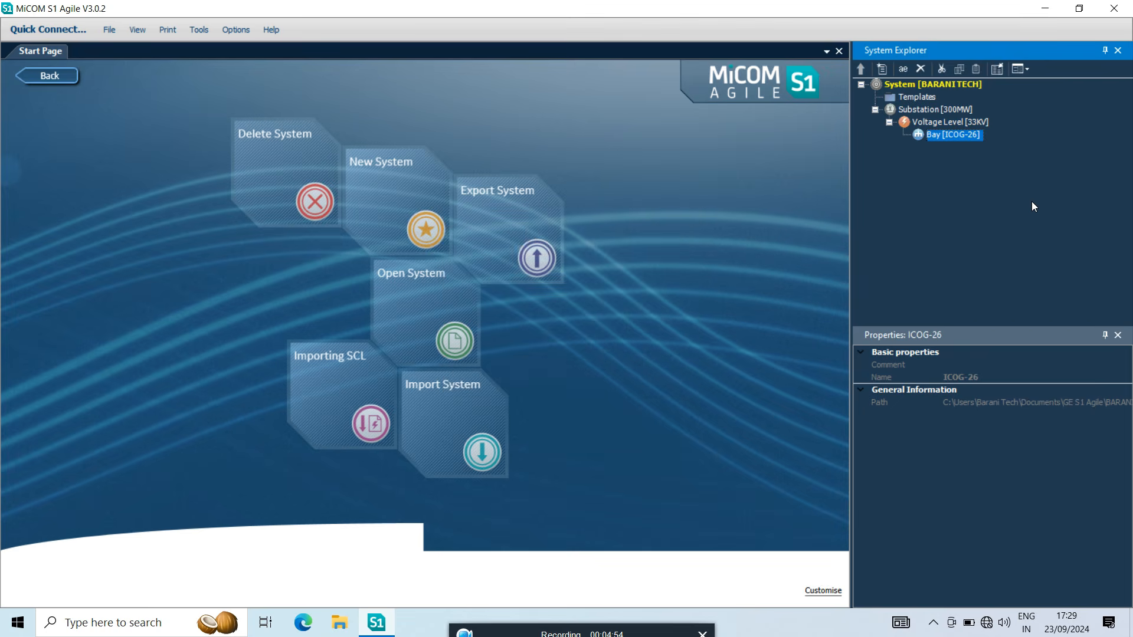
- Start a new device in bay ICOG-26, choosing the MiCOM P40 Agile Modular type and relay type P645
{"action": "right_click", "coordinate": [957, 136]}
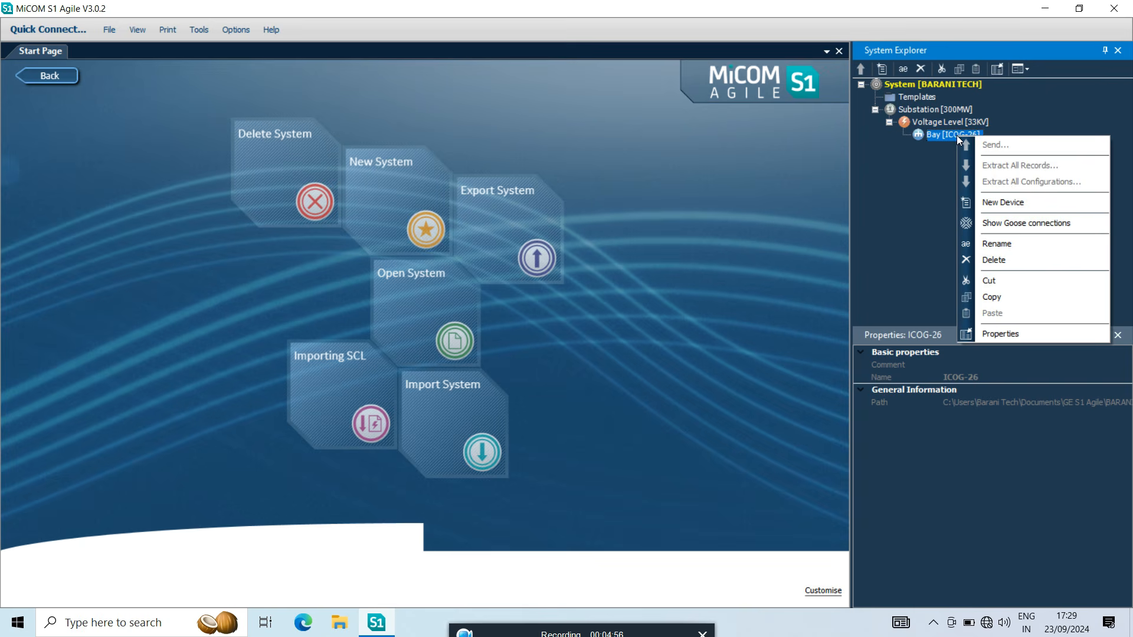
{"action": "left_click", "coordinate": [944, 149]}
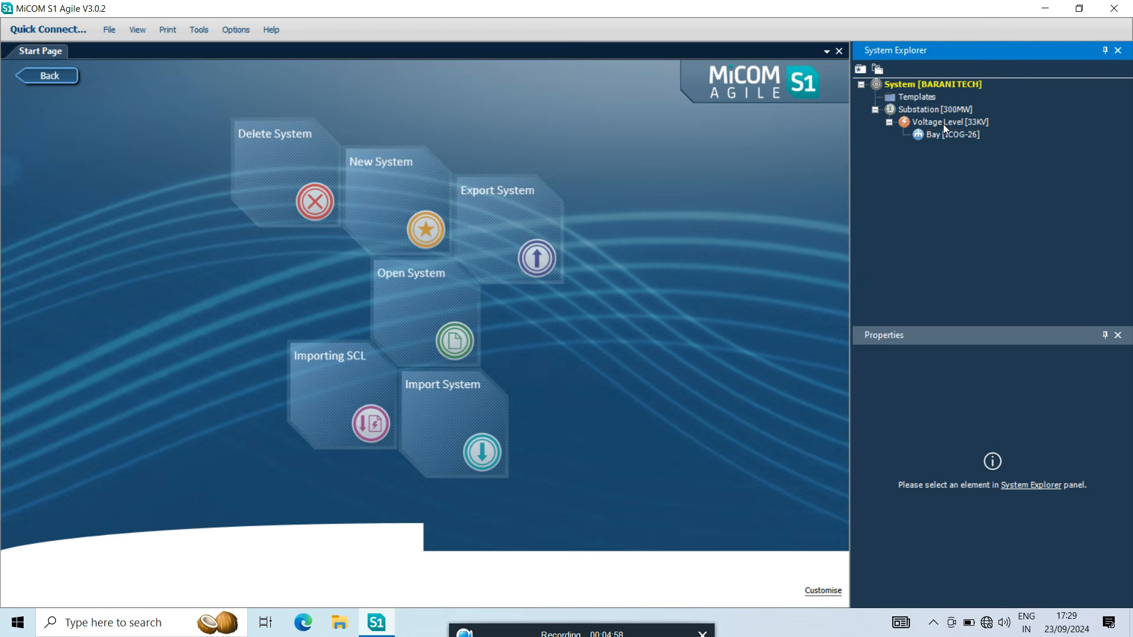
{"action": "right_click", "coordinate": [943, 132]}
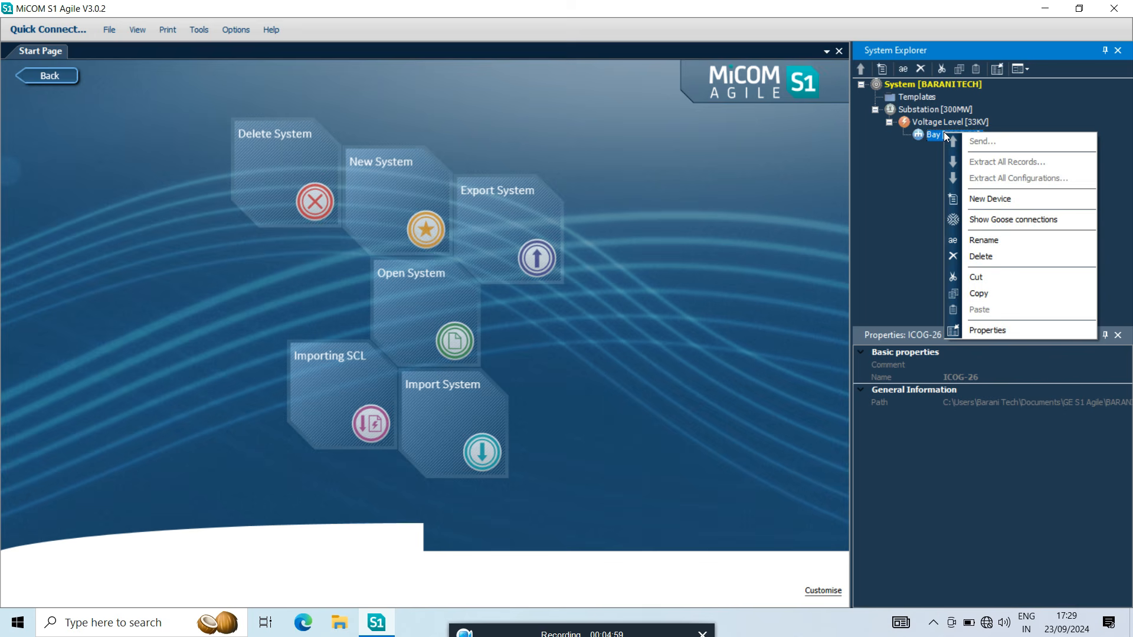
{"action": "left_click", "coordinate": [982, 198]}
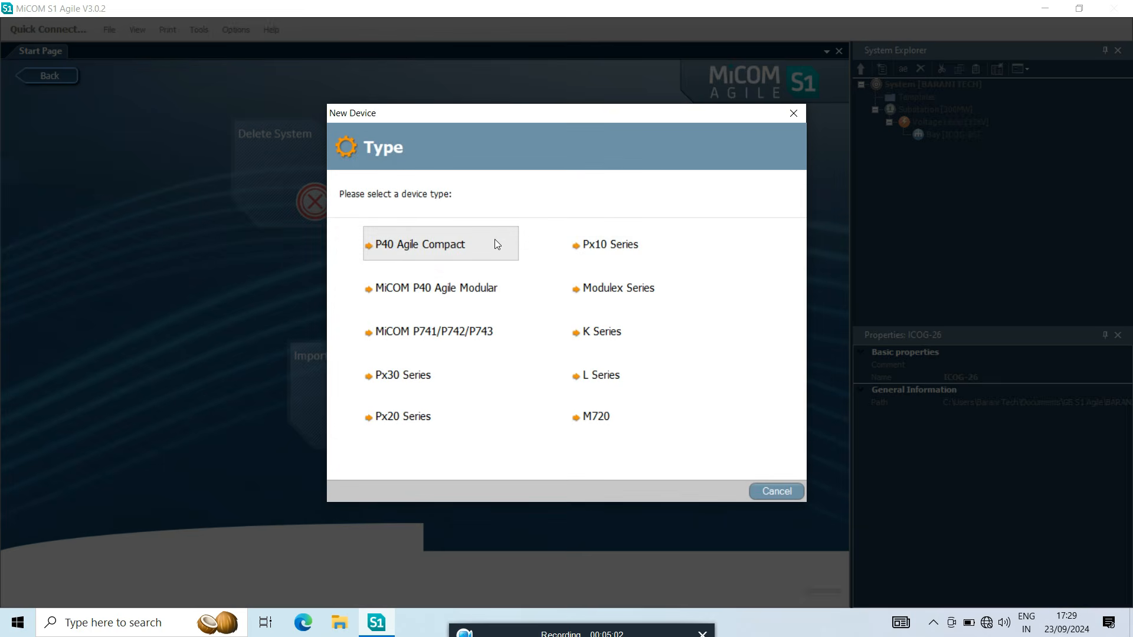
{"action": "left_click", "coordinate": [473, 278]}
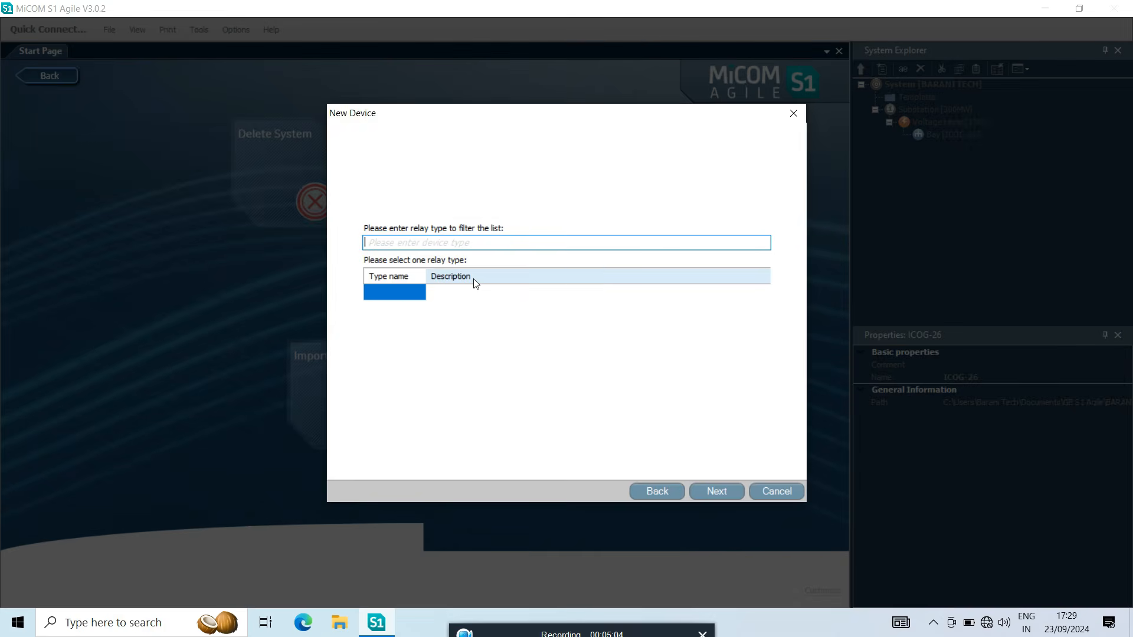
{"action": "double_click", "coordinate": [468, 289]}
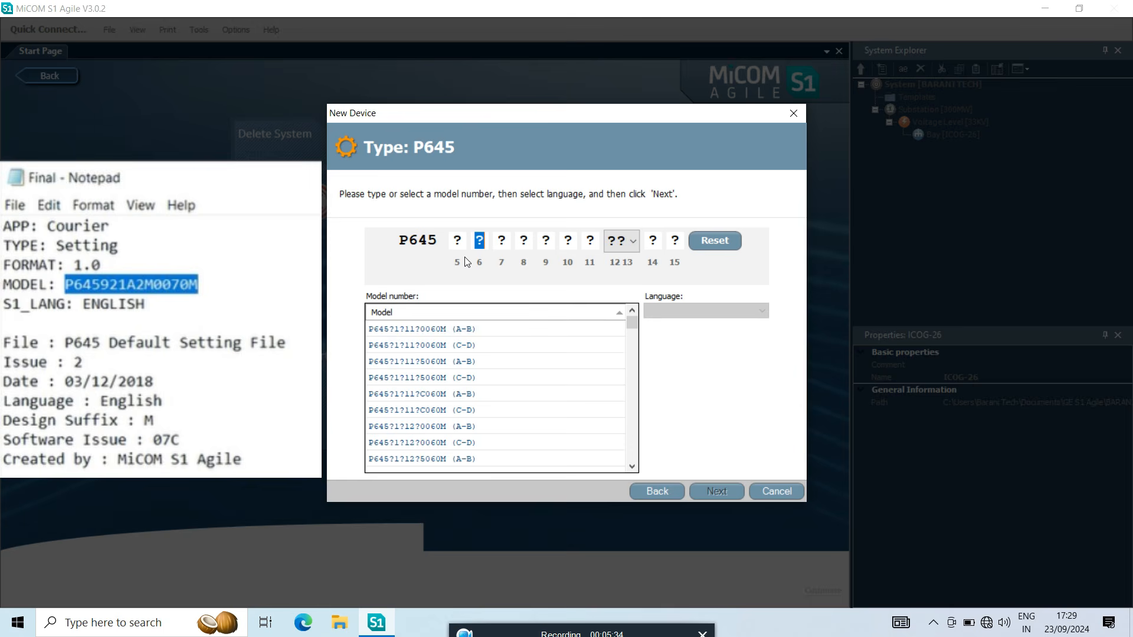
- Specify model number P645921A2M0070M with the (C-) model variant and finish creating the device with the name P645
{"action": "left_click", "coordinate": [455, 240]}
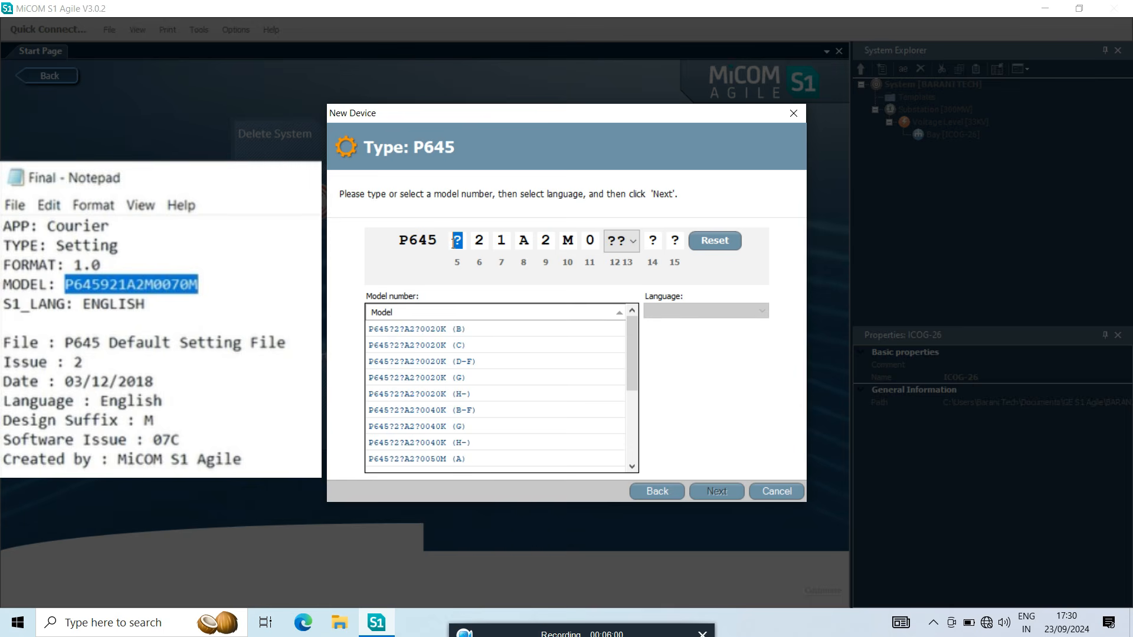
{"action": "type", "text": "9"}
{"action": "left_click", "coordinate": [618, 242]}
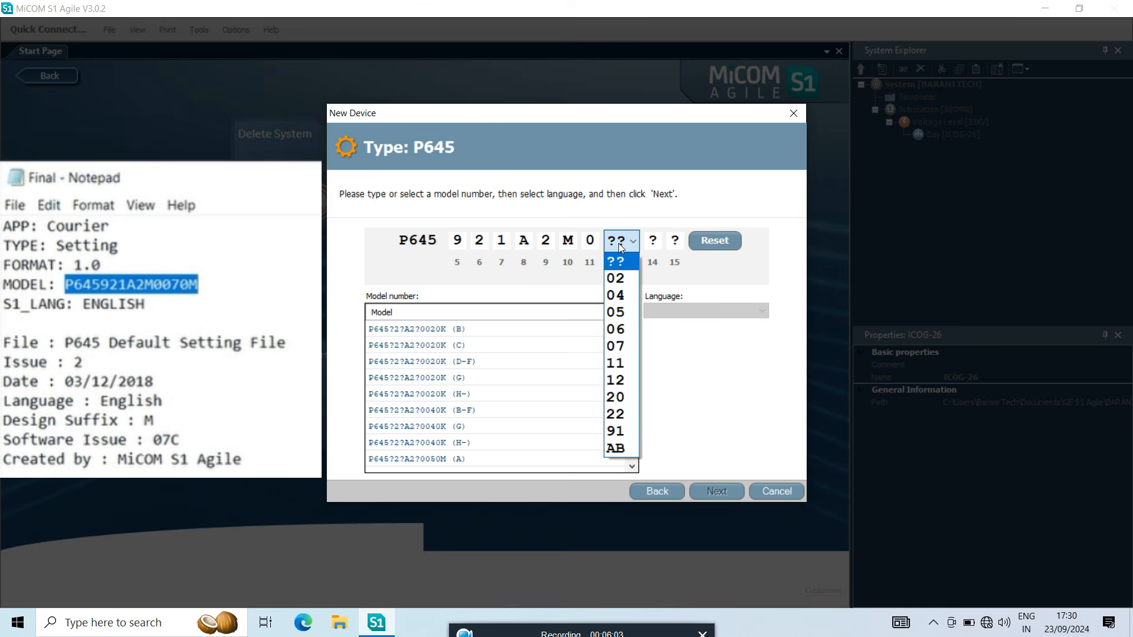
{"action": "left_click", "coordinate": [619, 351]}
{"action": "left_click", "coordinate": [654, 242]}
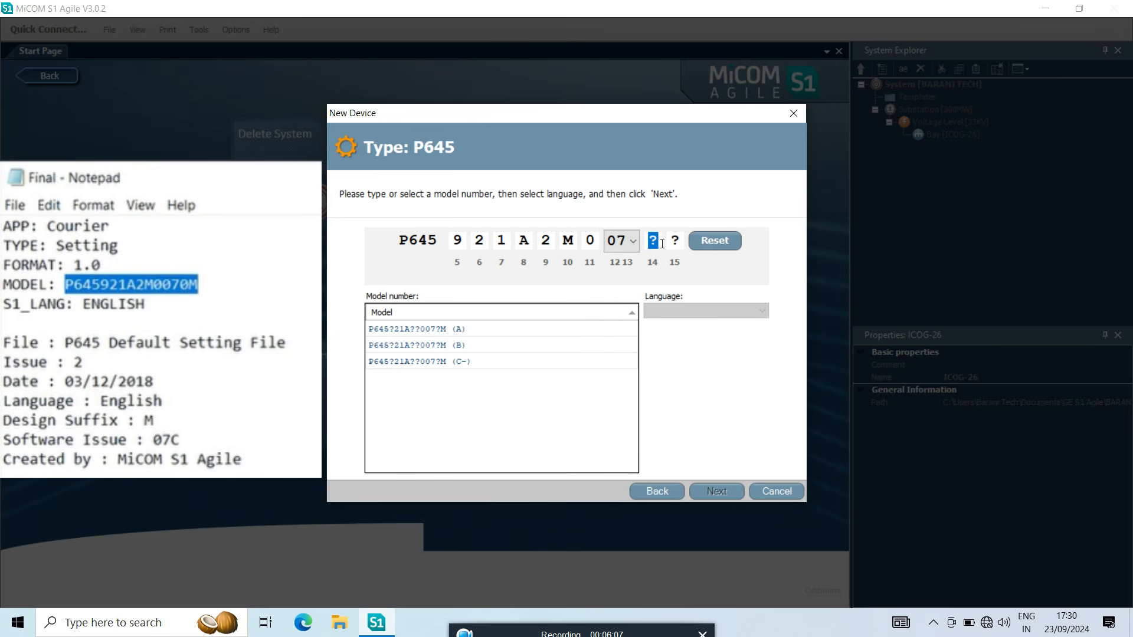
{"action": "type", "text": "0"}
{"action": "type", "text": "M"}
{"action": "left_click", "coordinate": [492, 361]}
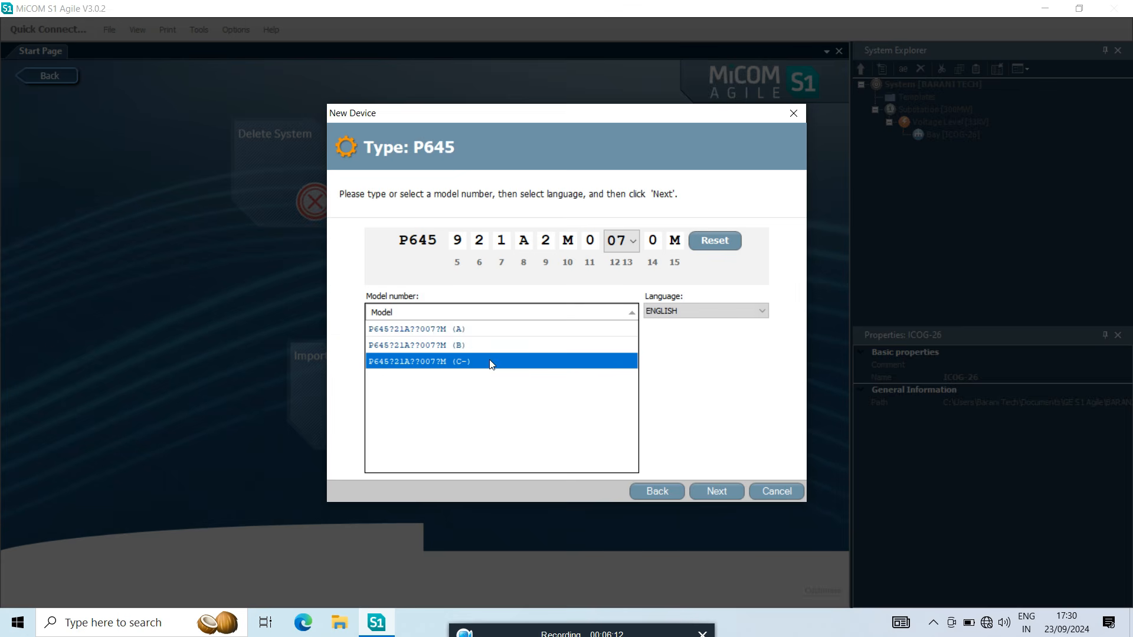
{"action": "left_click", "coordinate": [717, 490]}
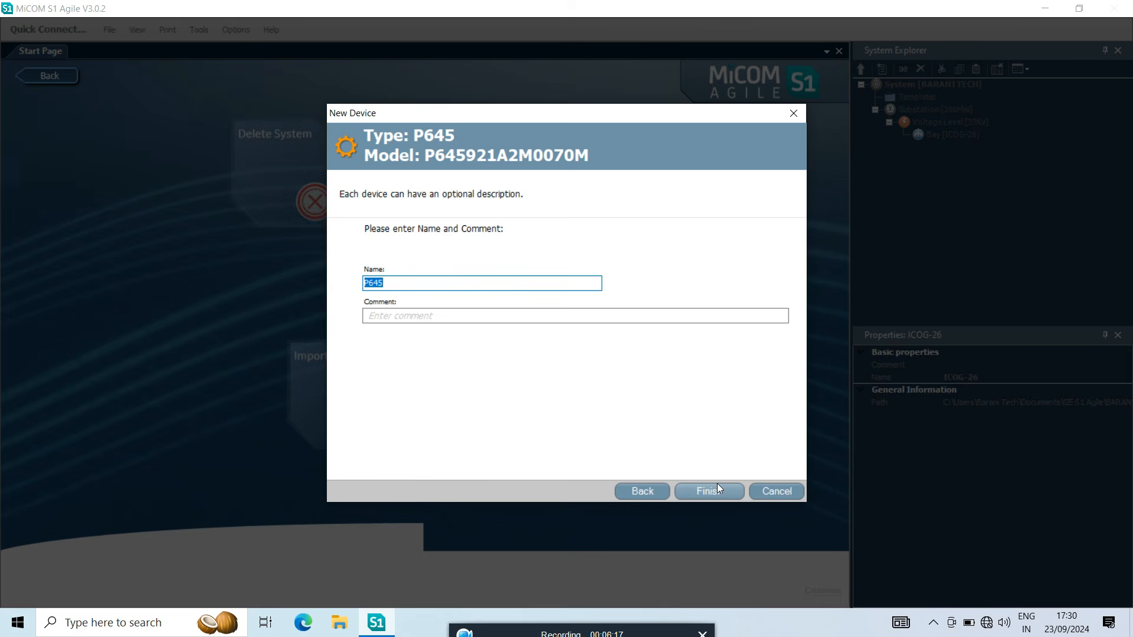
{"action": "left_click", "coordinate": [717, 484]}
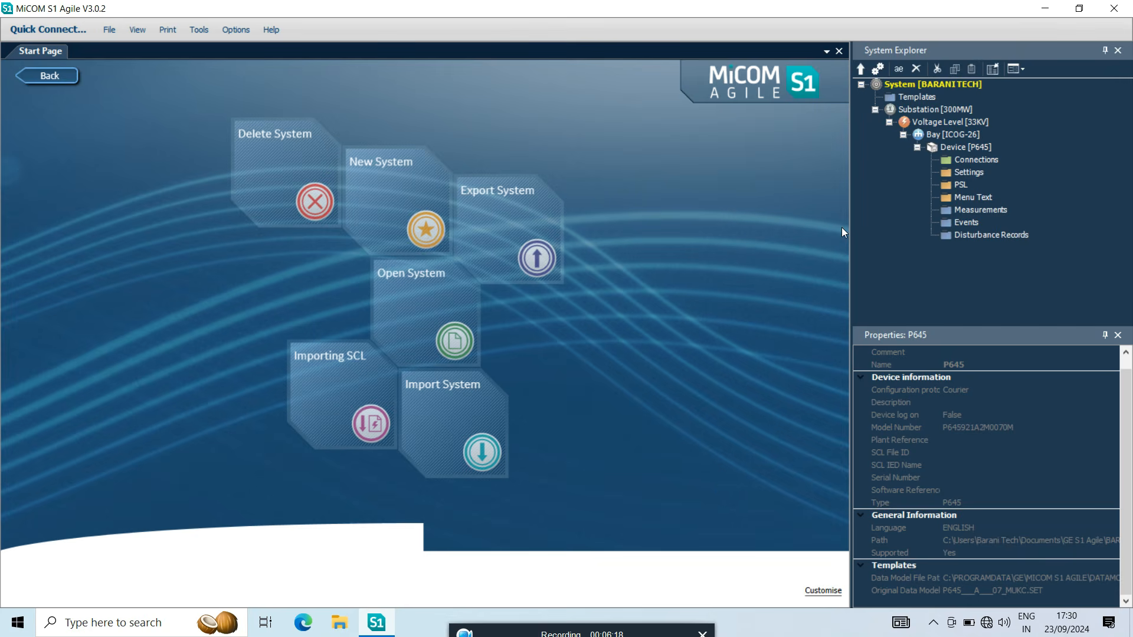
- Start a new connection for the P645 device using the Front Serial/USB port type
{"action": "left_click", "coordinate": [961, 158]}
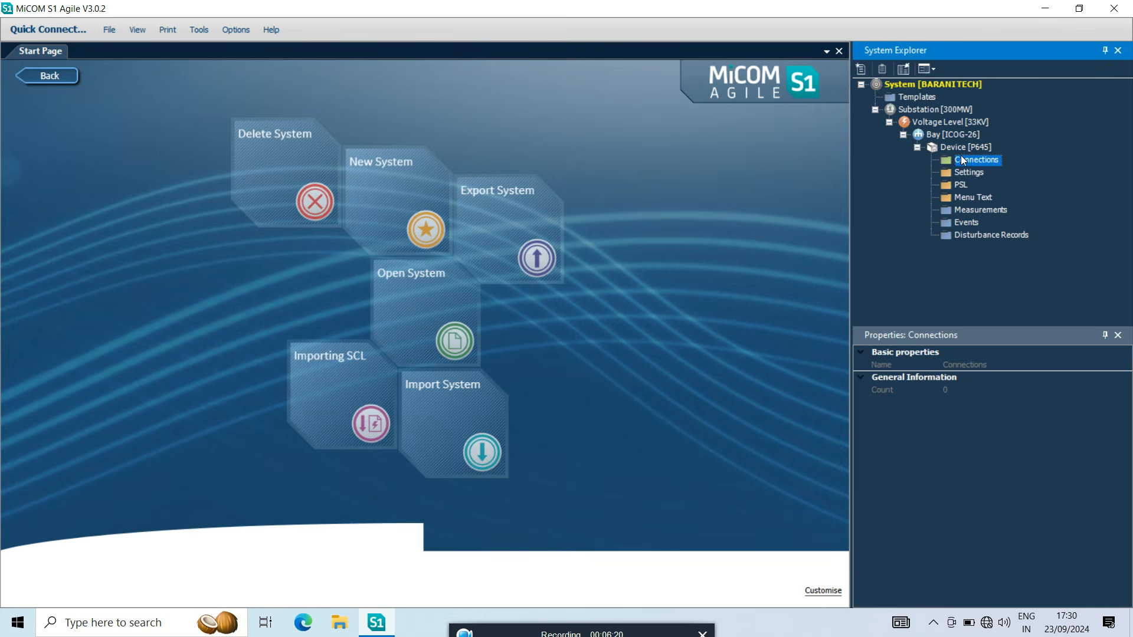
{"action": "right_click", "coordinate": [961, 160]}
{"action": "left_click", "coordinate": [971, 159]}
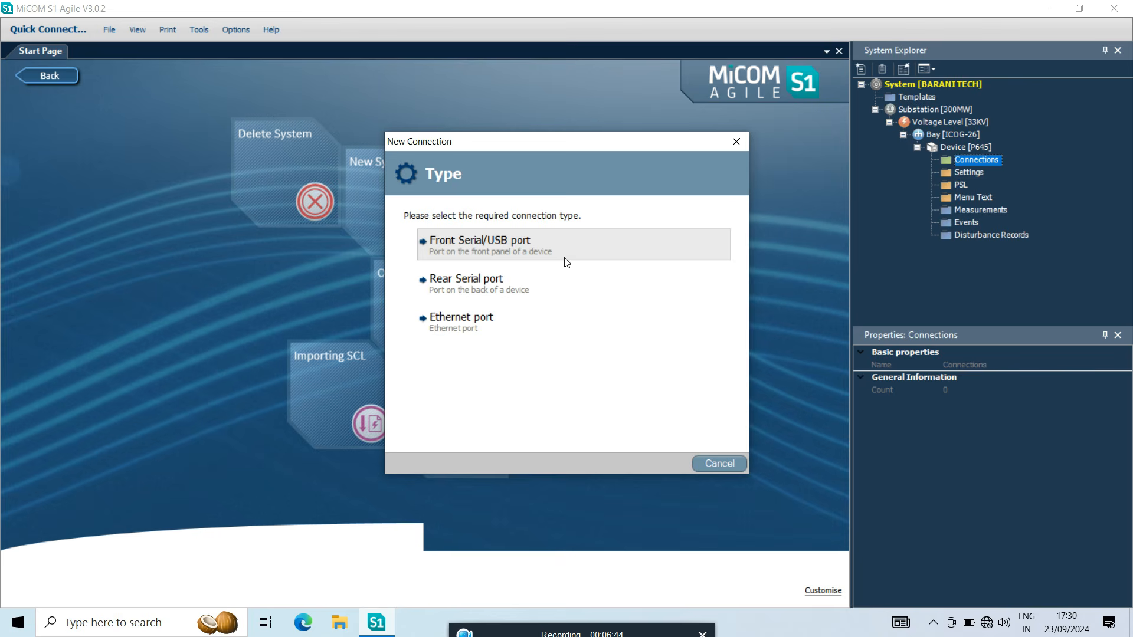
{"action": "left_click", "coordinate": [565, 260]}
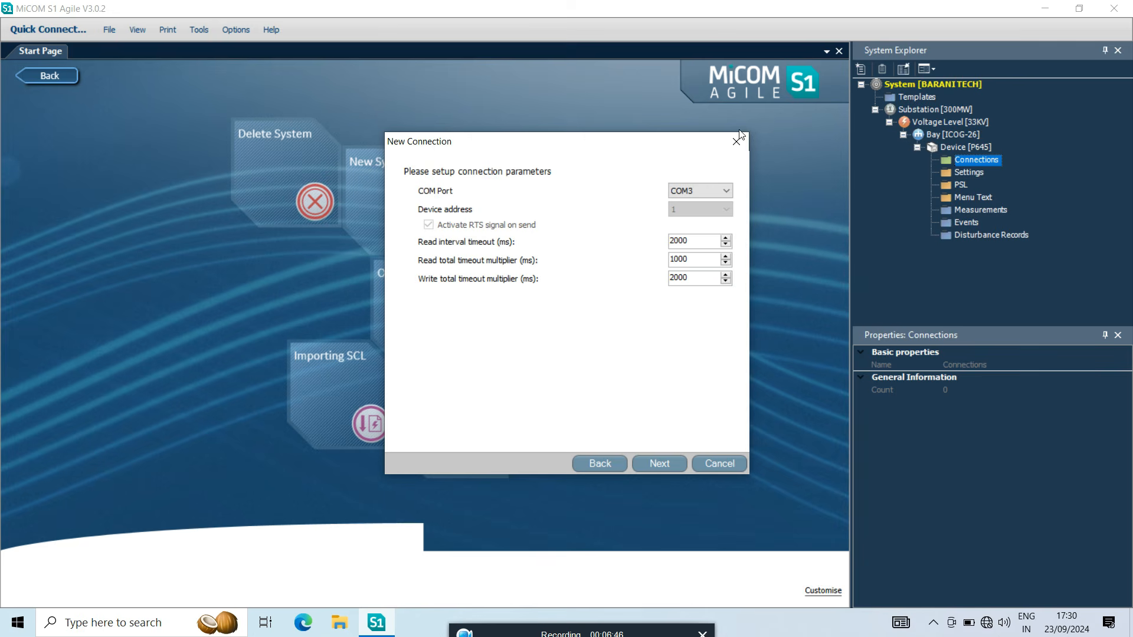
- Check in Windows Device Manager which COM port the USB-serial adapter uses, and close it again
{"action": "left_click", "coordinate": [148, 624]}
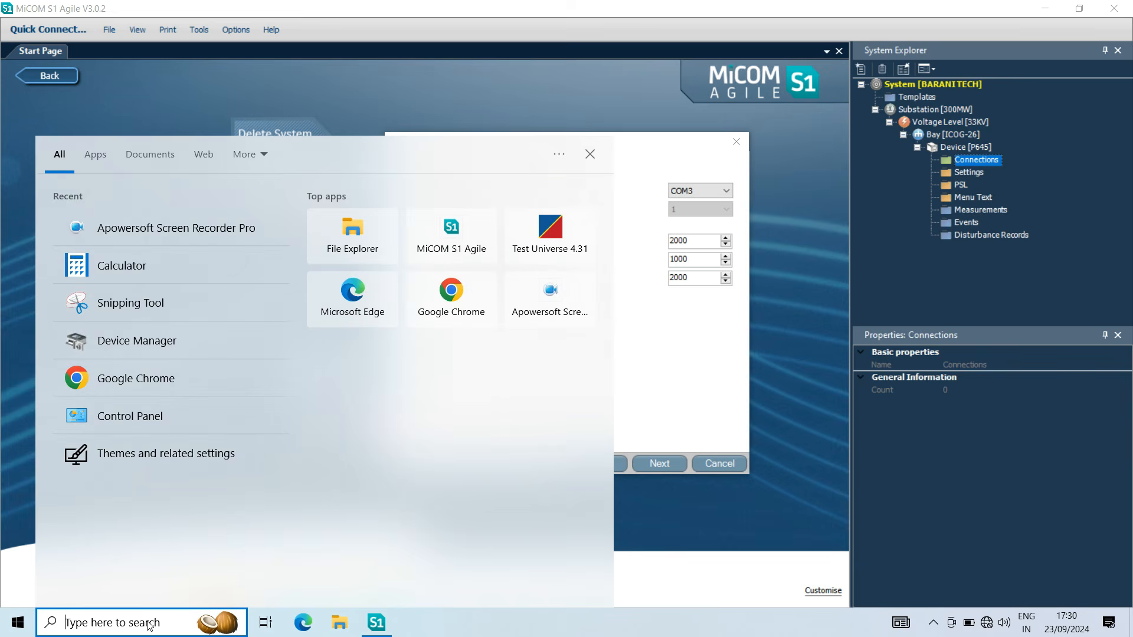
{"action": "type", "text": "DEVI"}
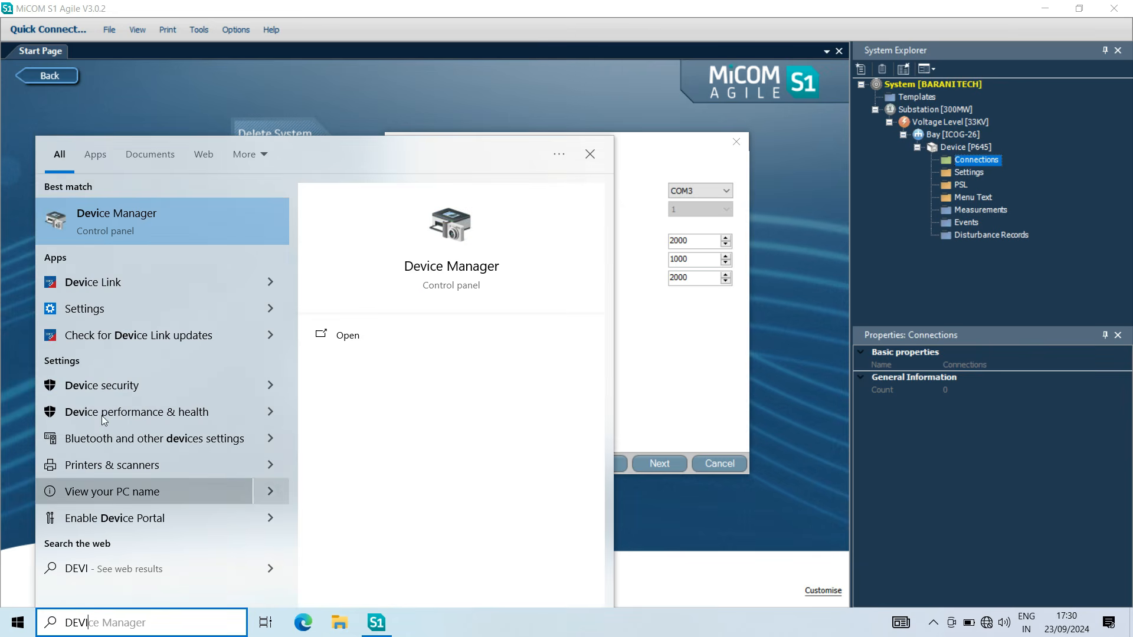
{"action": "left_click", "coordinate": [80, 232]}
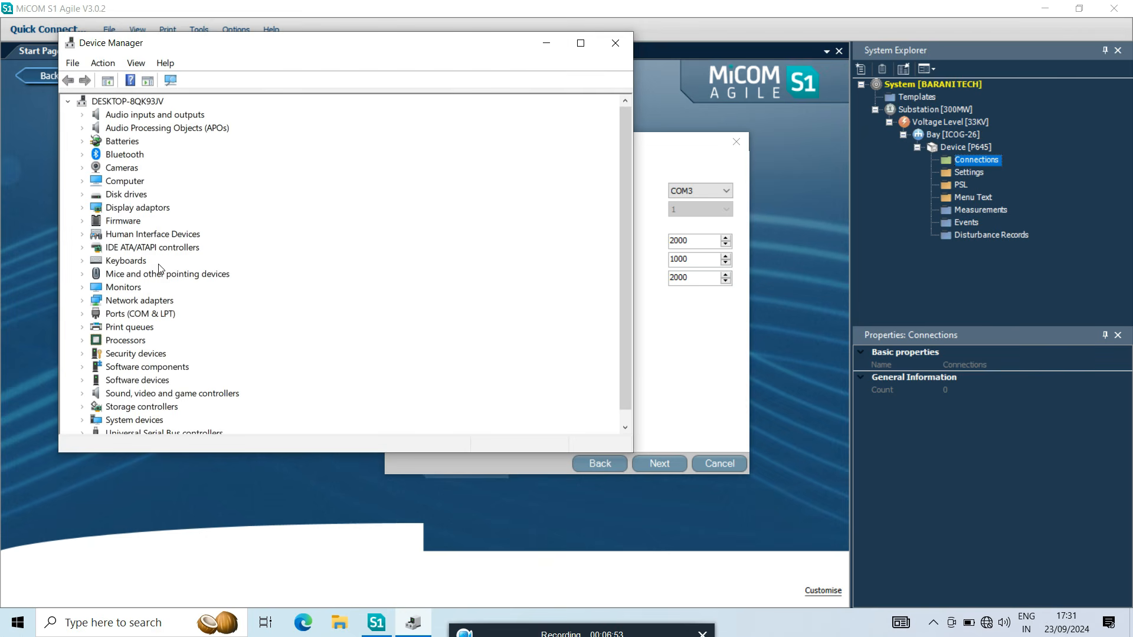
{"action": "left_click", "coordinate": [83, 315]}
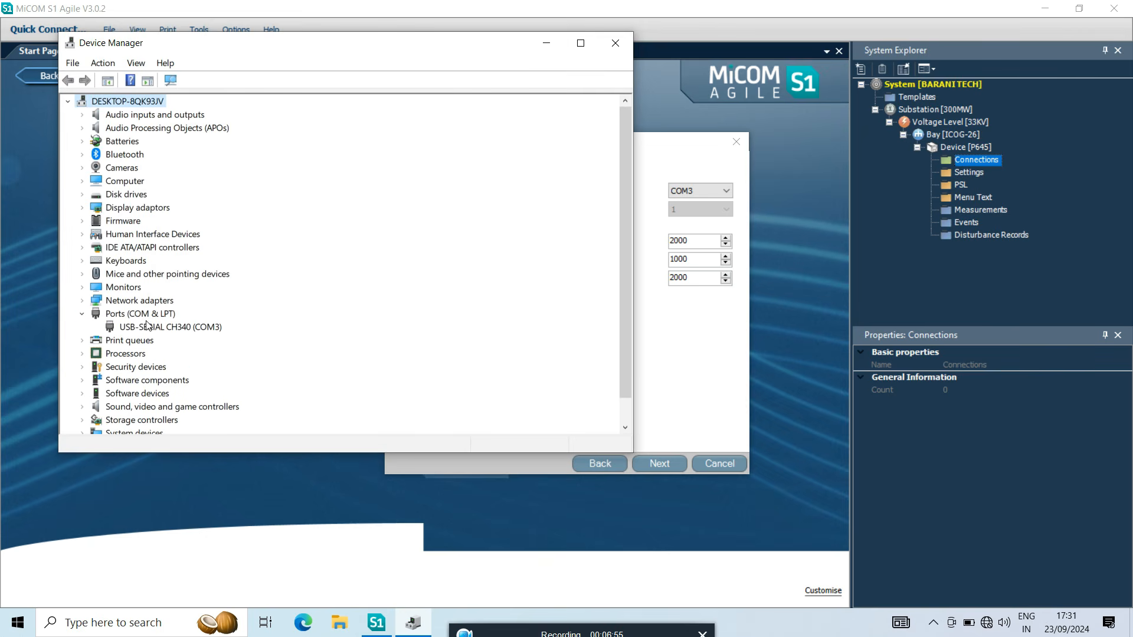
{"action": "left_click", "coordinate": [168, 326]}
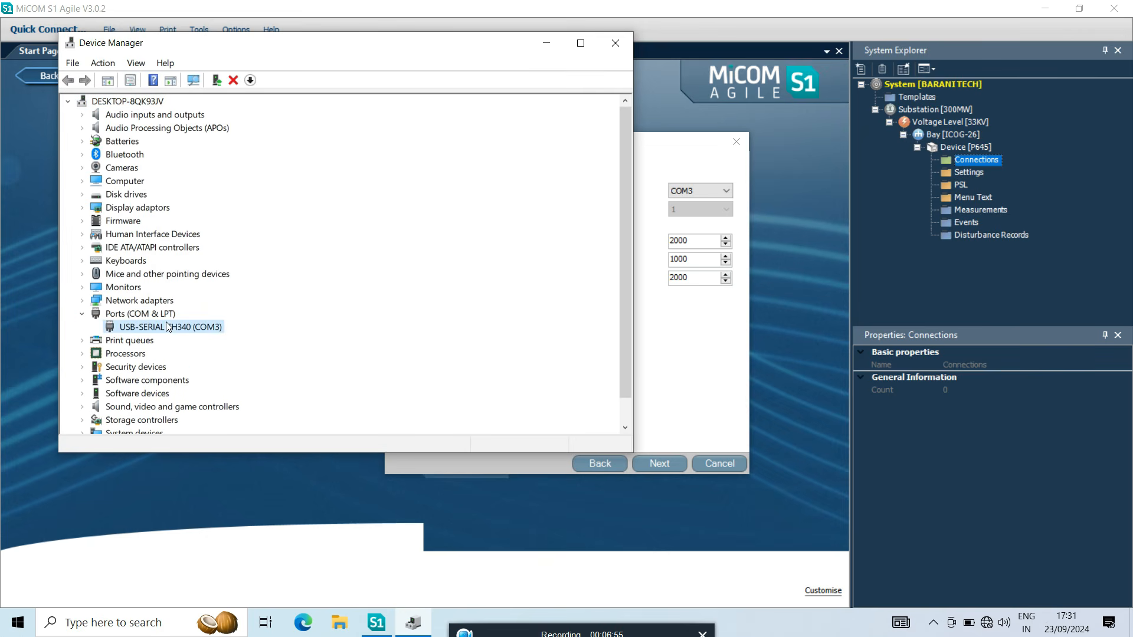
{"action": "left_click", "coordinate": [625, 37]}
- Accept the COM3 connection parameters, name the connection P645 and confirm its communication setup
{"action": "left_click", "coordinate": [666, 465]}
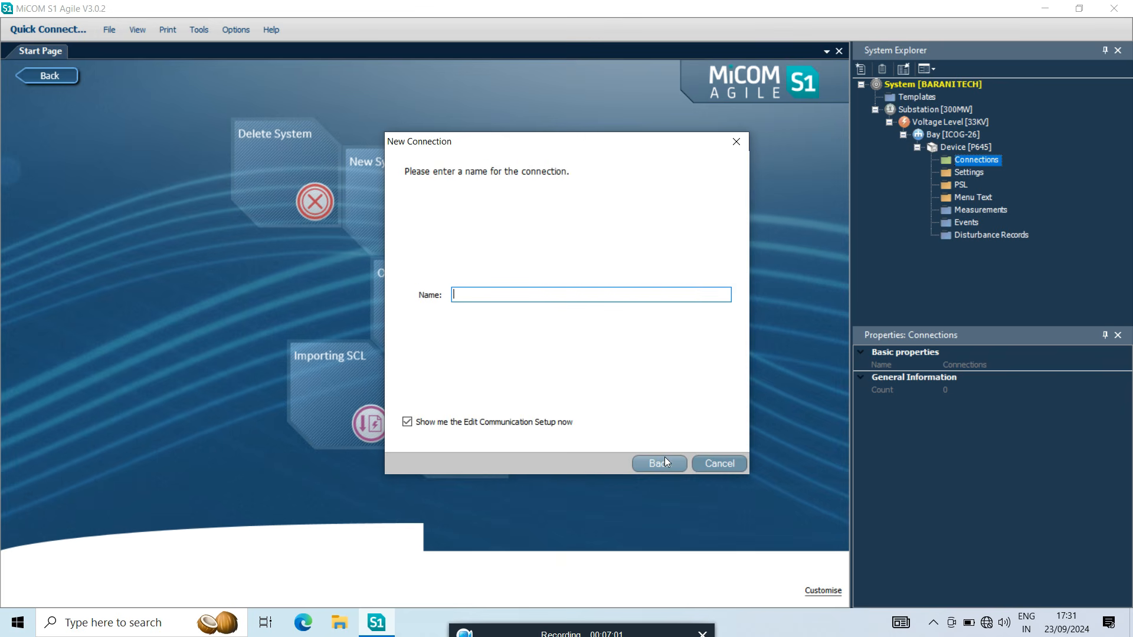
{"action": "type", "text": "P6"}
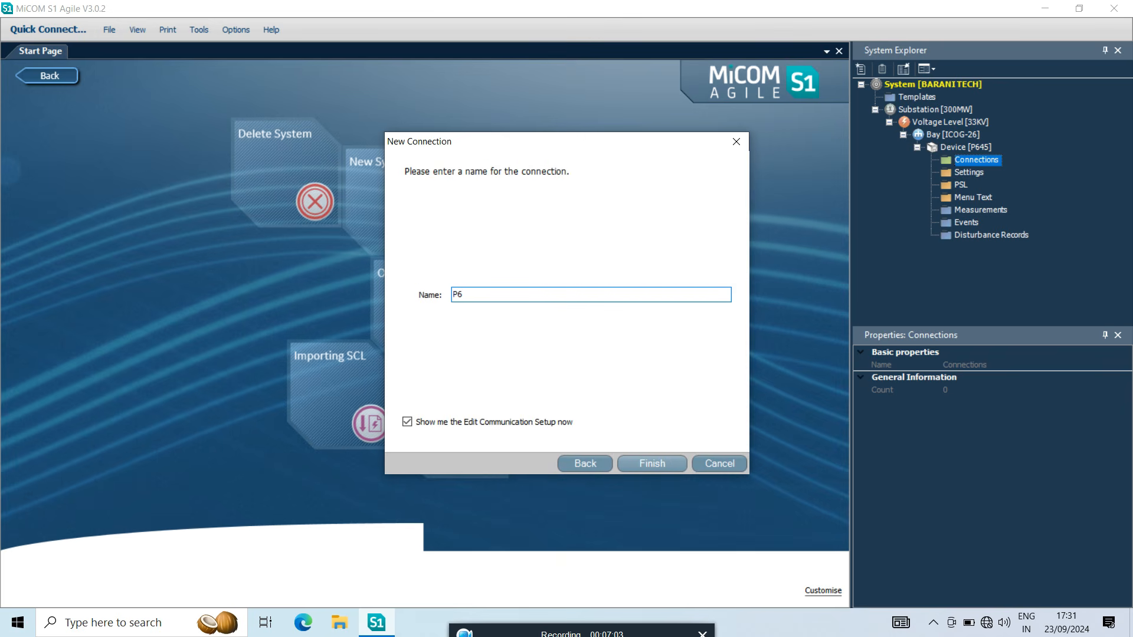
{"action": "type", "text": "45"}
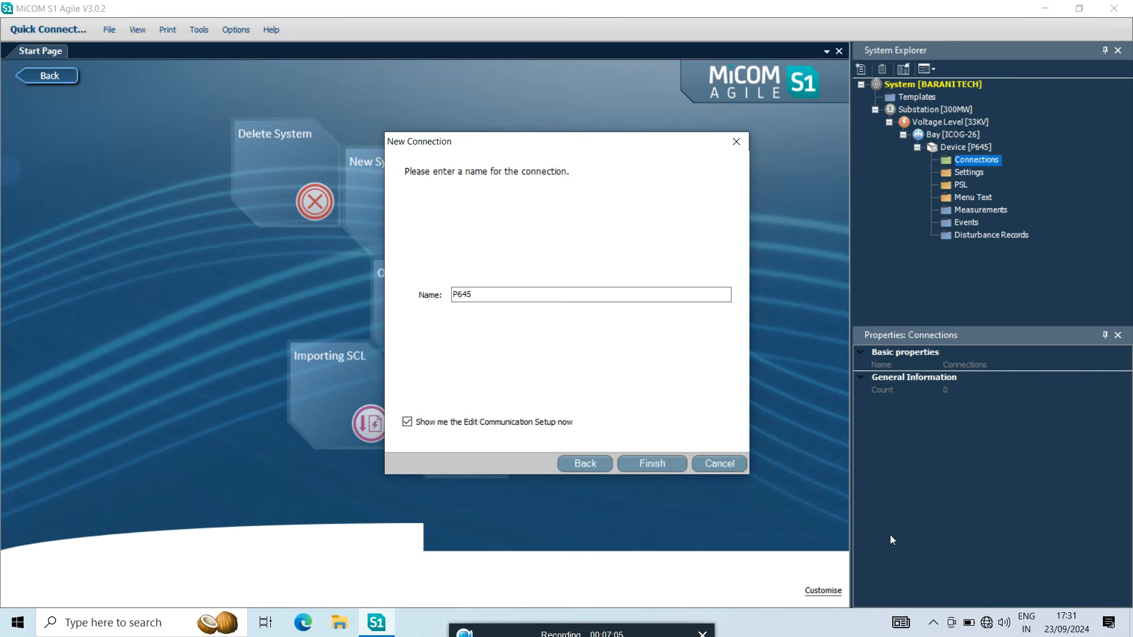
{"action": "left_click", "coordinate": [664, 466]}
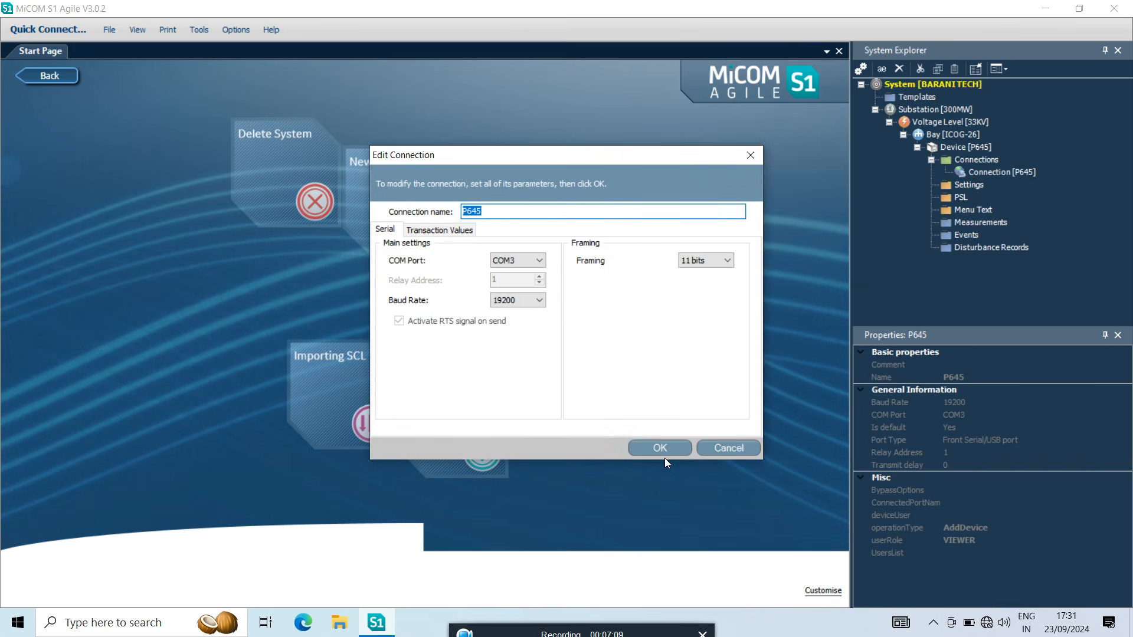
{"action": "left_click", "coordinate": [663, 447]}
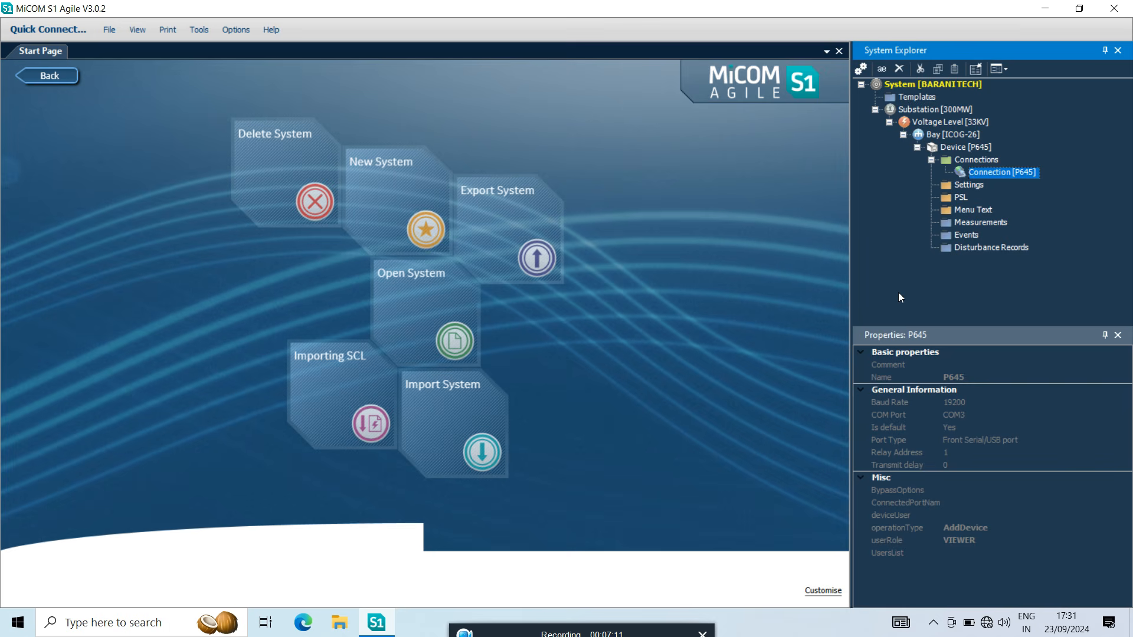
- Test the P645 connection to the relay and close the test report
{"action": "right_click", "coordinate": [983, 177]}
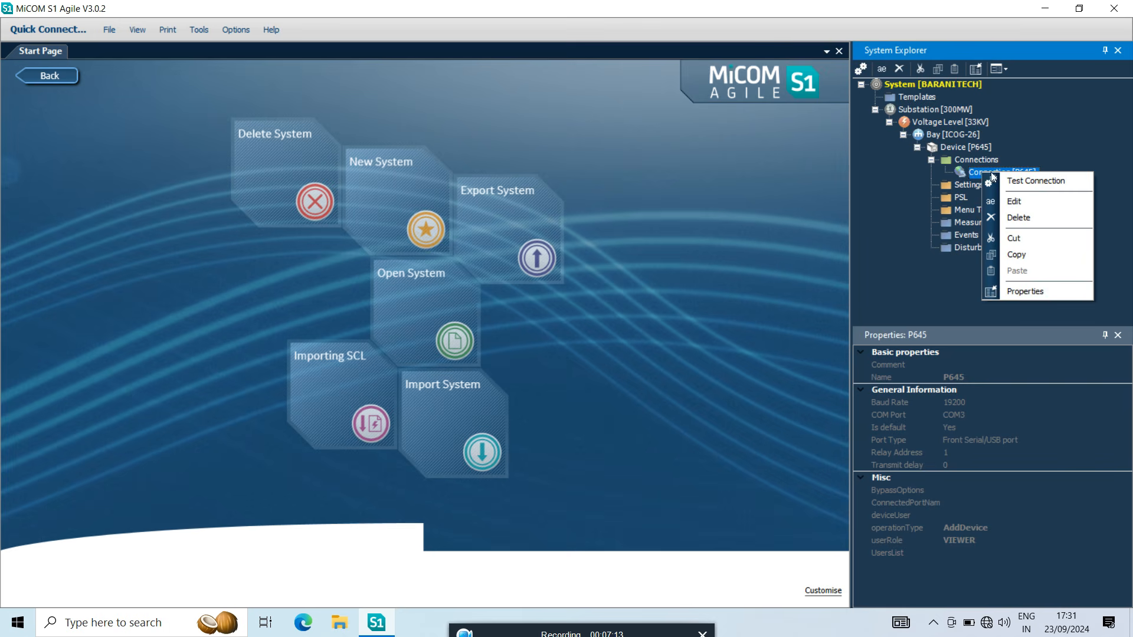
{"action": "left_click", "coordinate": [1000, 179]}
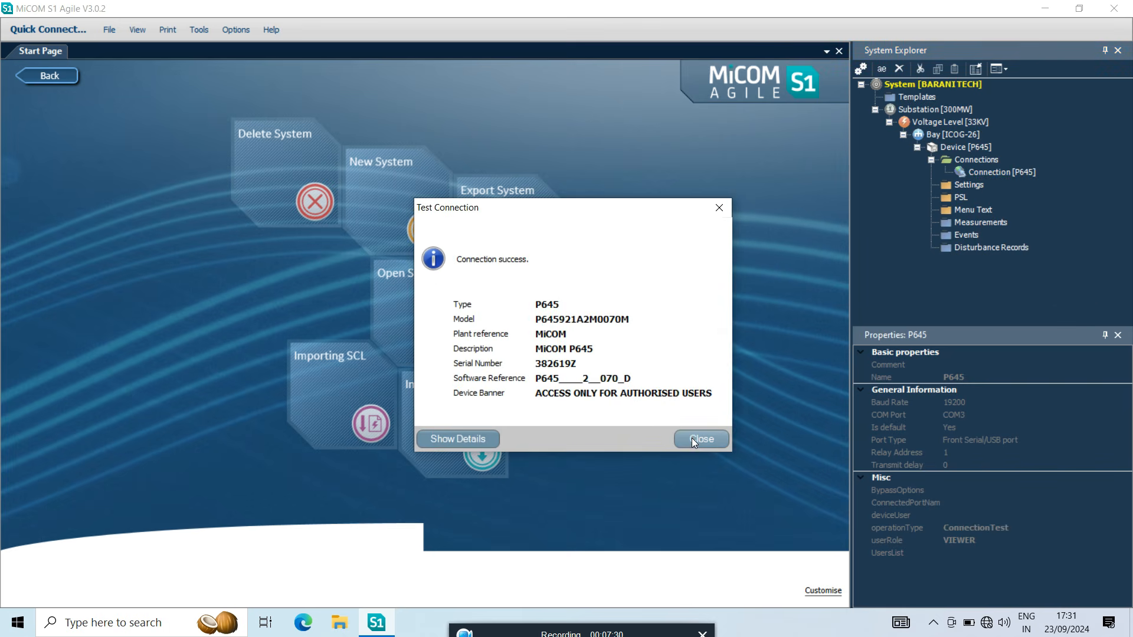
{"action": "left_click", "coordinate": [691, 438]}
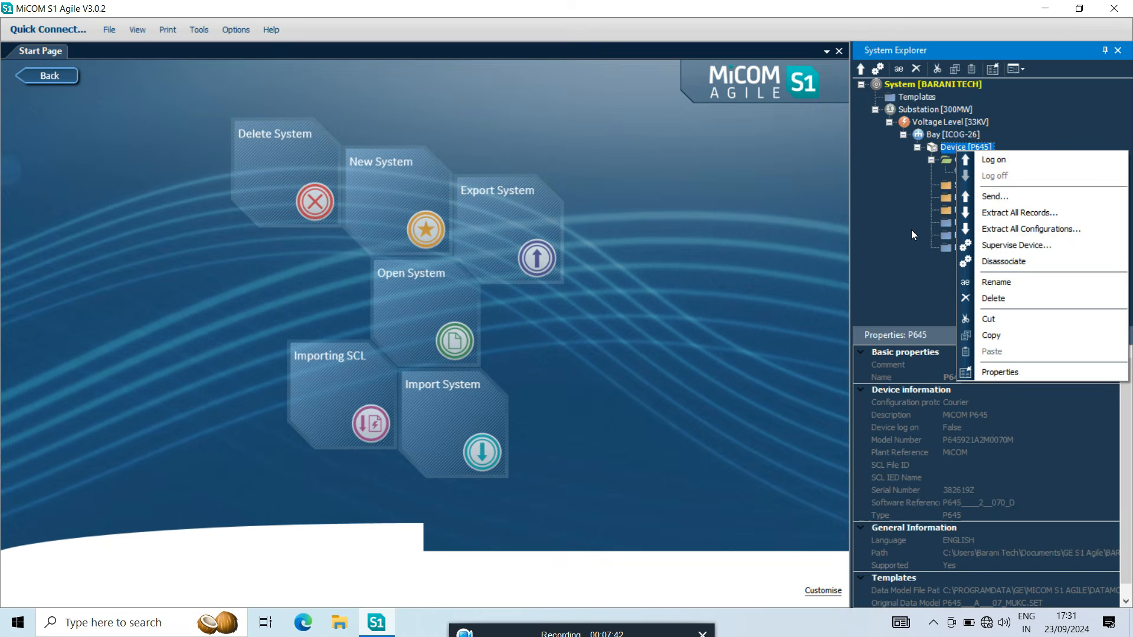
- Extract the settings from the P645 relay into its Settings folder, entering the device password
{"action": "left_click", "coordinate": [911, 229]}
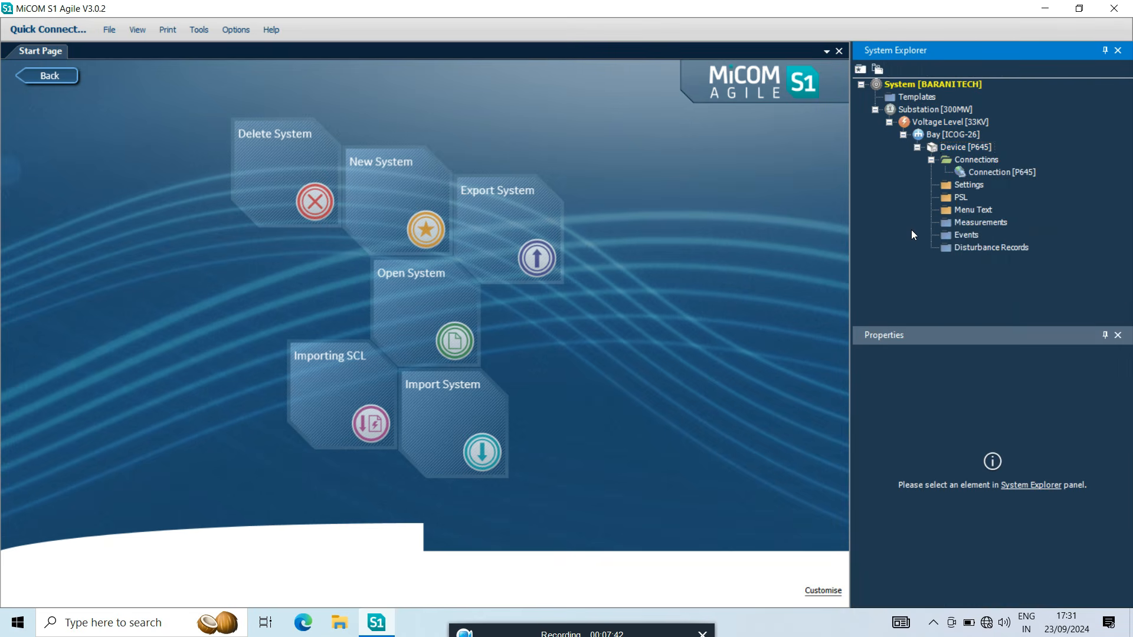
{"action": "left_click", "coordinate": [972, 185]}
{"action": "right_click", "coordinate": [972, 186]}
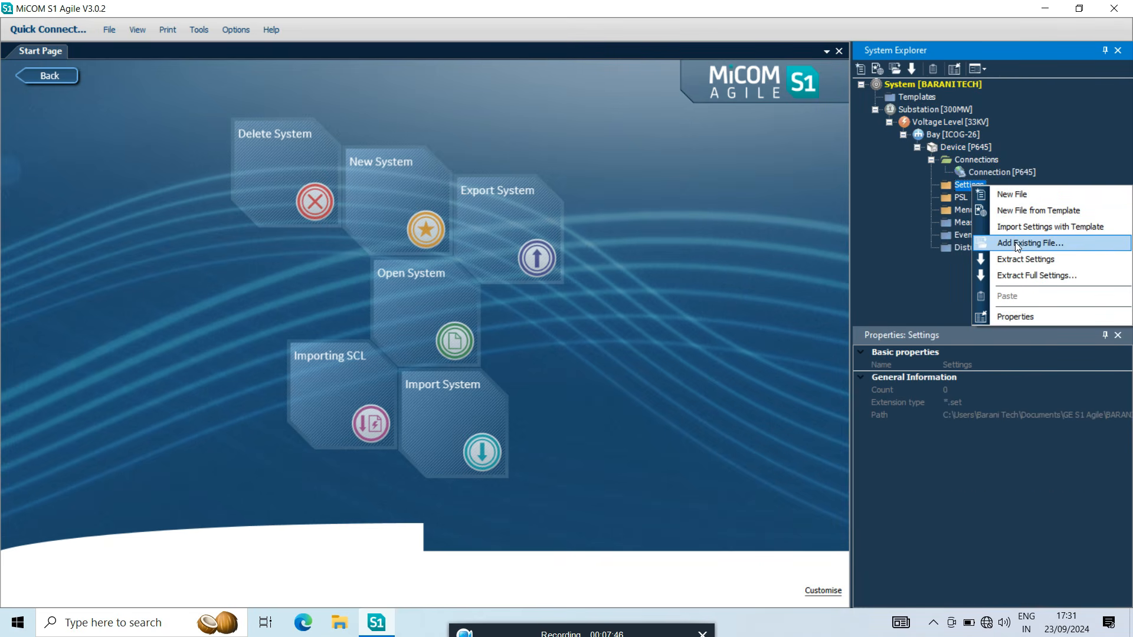
{"action": "left_click", "coordinate": [1023, 256]}
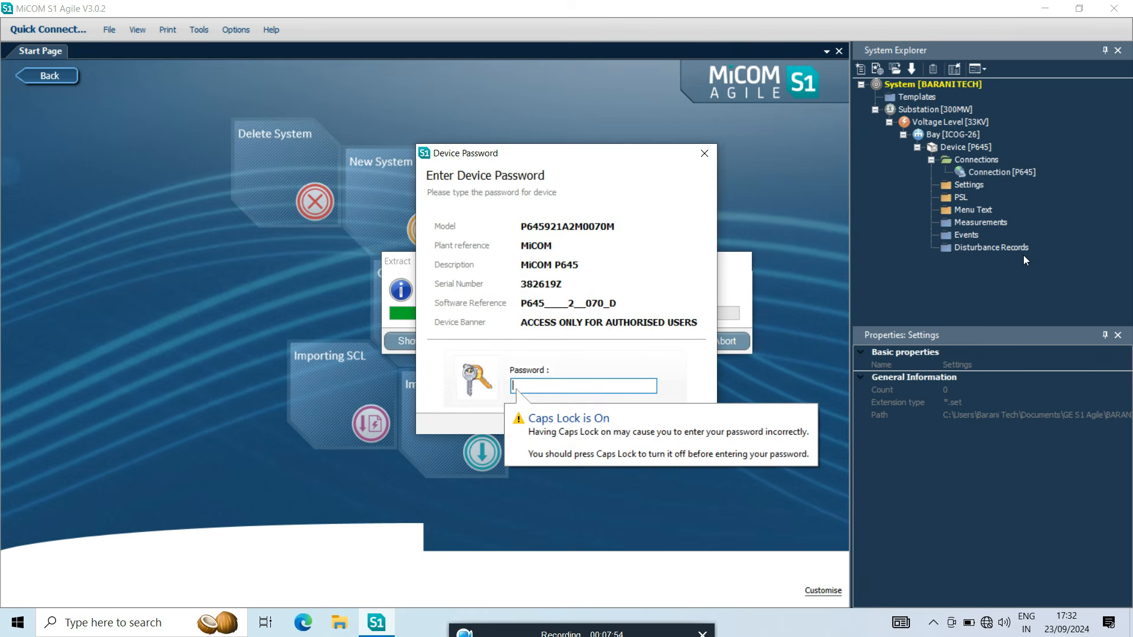
{"action": "type", "text": "AAAA"}
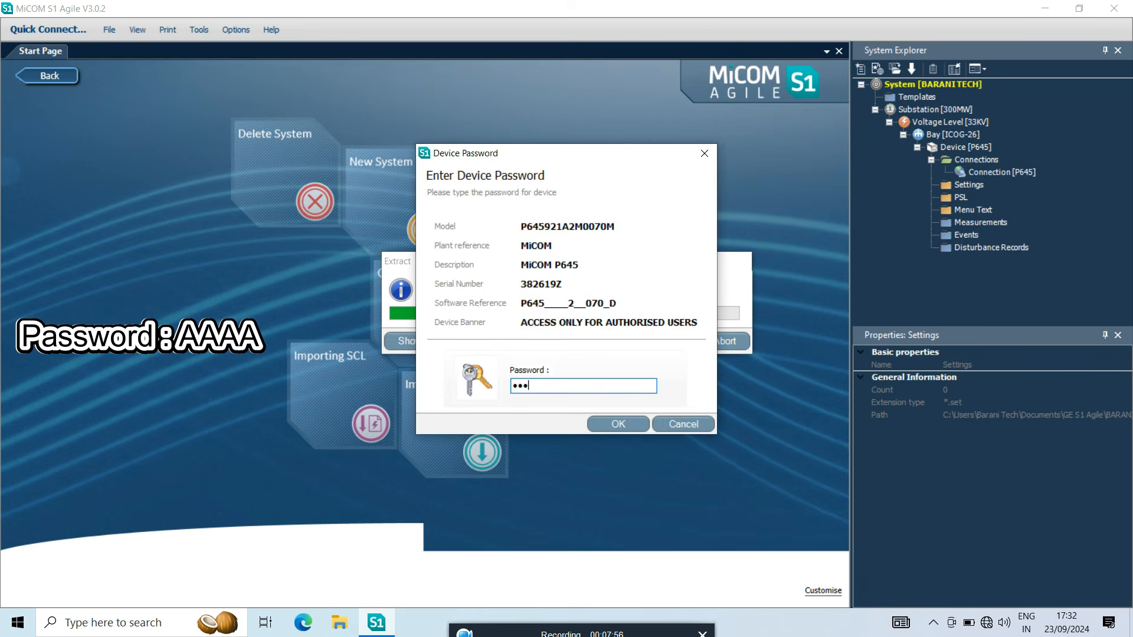
{"action": "key", "text": "Return"}
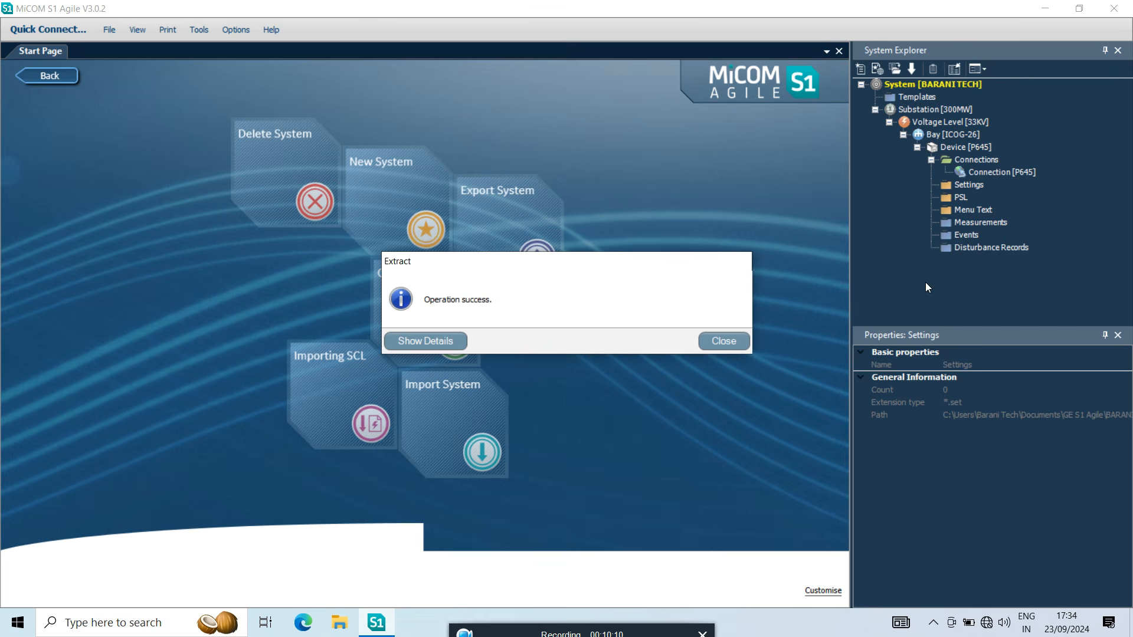
- Close the extraction report and rename the extracted settings file to ORGINAL, keeping its .set extension
{"action": "left_click", "coordinate": [741, 341]}
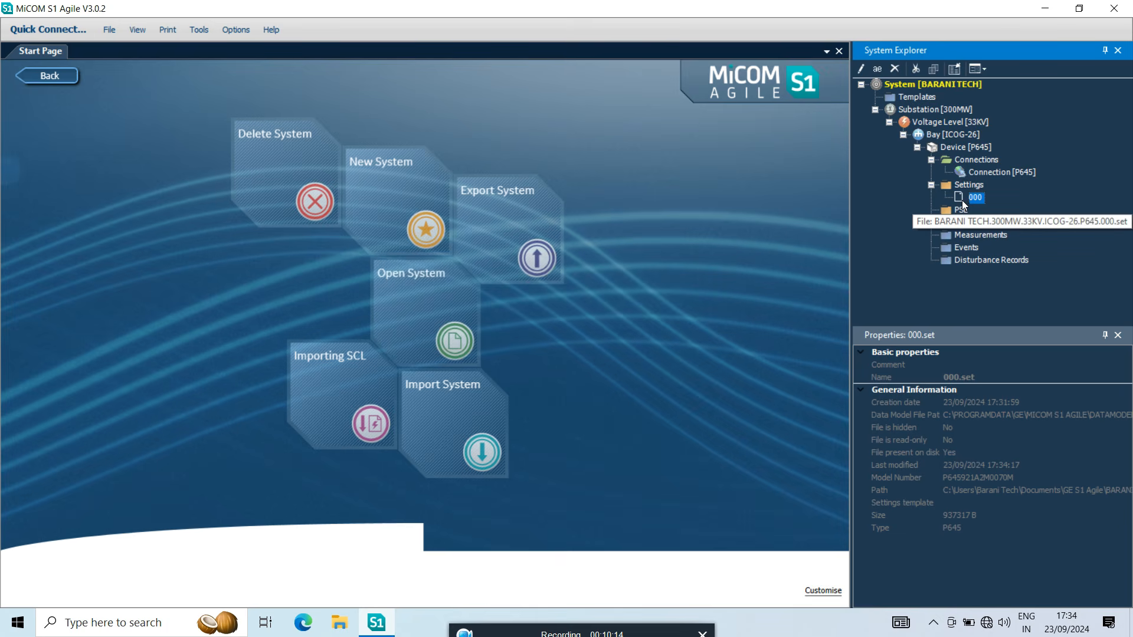
{"action": "right_click", "coordinate": [962, 202]}
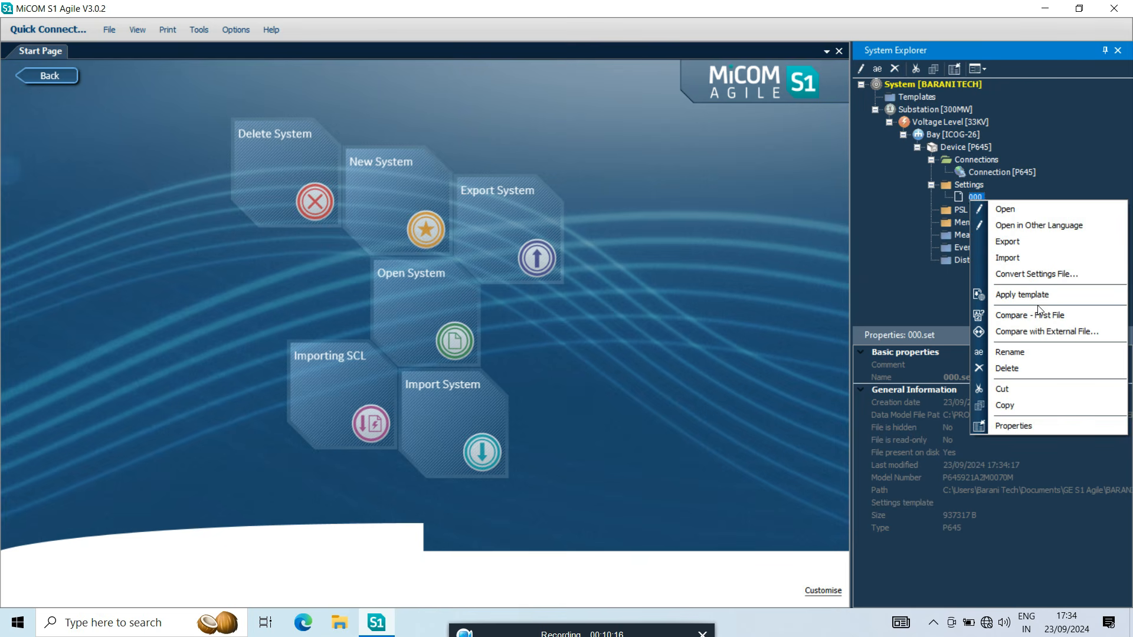
{"action": "left_click", "coordinate": [1046, 350]}
{"action": "key", "text": "Home"}
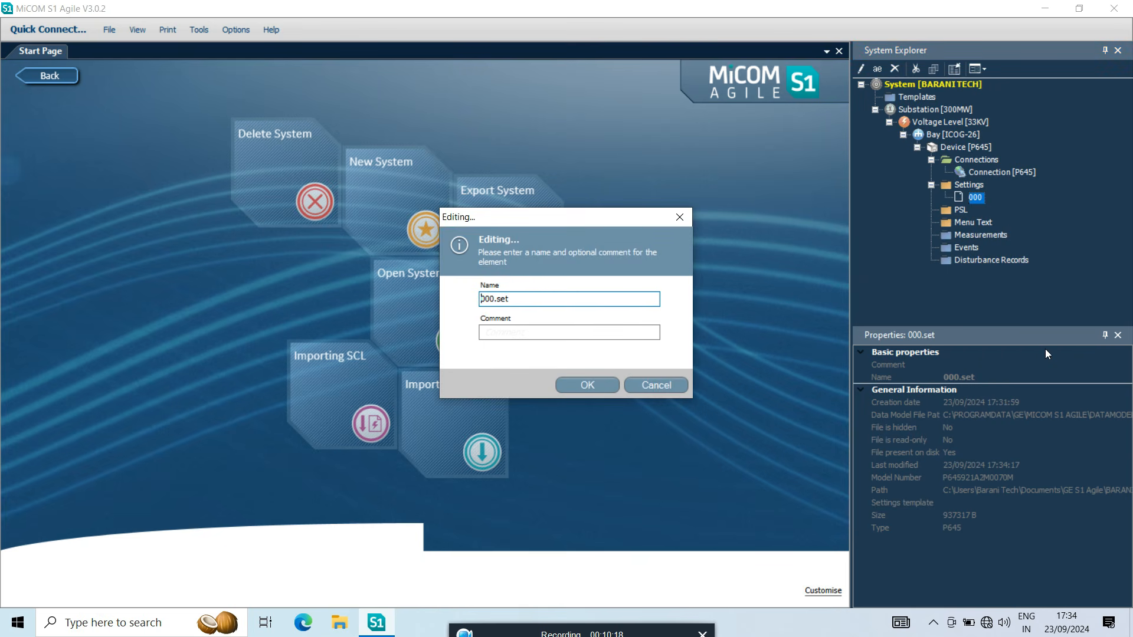
{"action": "key", "text": "Delete"}
{"action": "key", "text": "Delete"}
{"action": "key", "text": "Delete"}
{"action": "type", "text": "ORGINAL"}
{"action": "key", "text": "Return"}
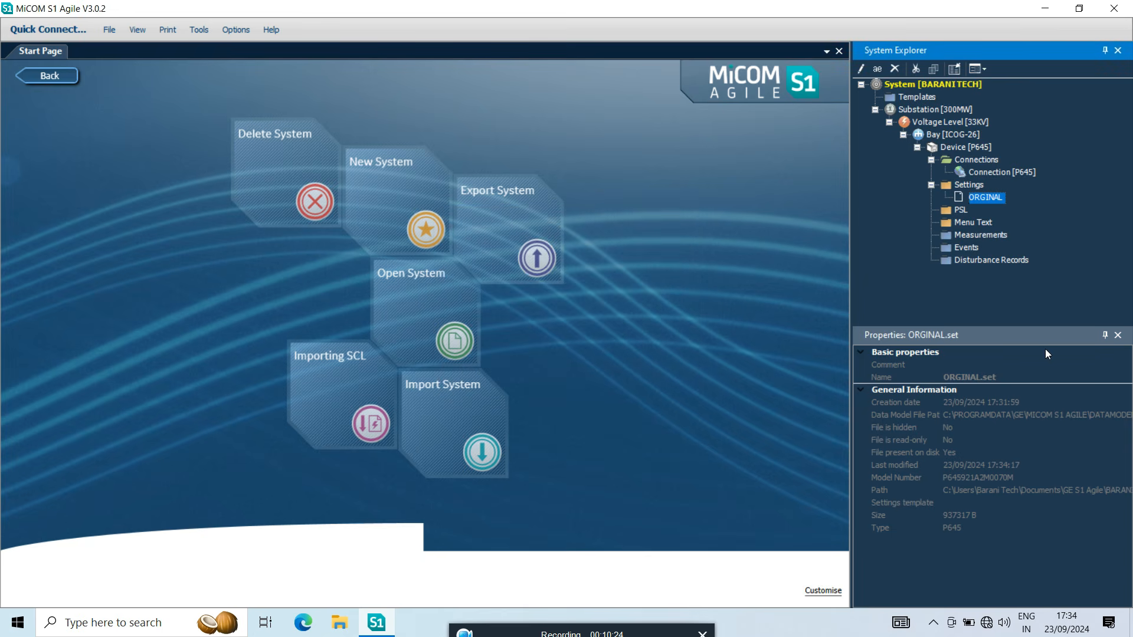
- Extract the Group 1 PSL scheme from the relay into the PSL folder and close the extraction report
{"action": "right_click", "coordinate": [962, 211]}
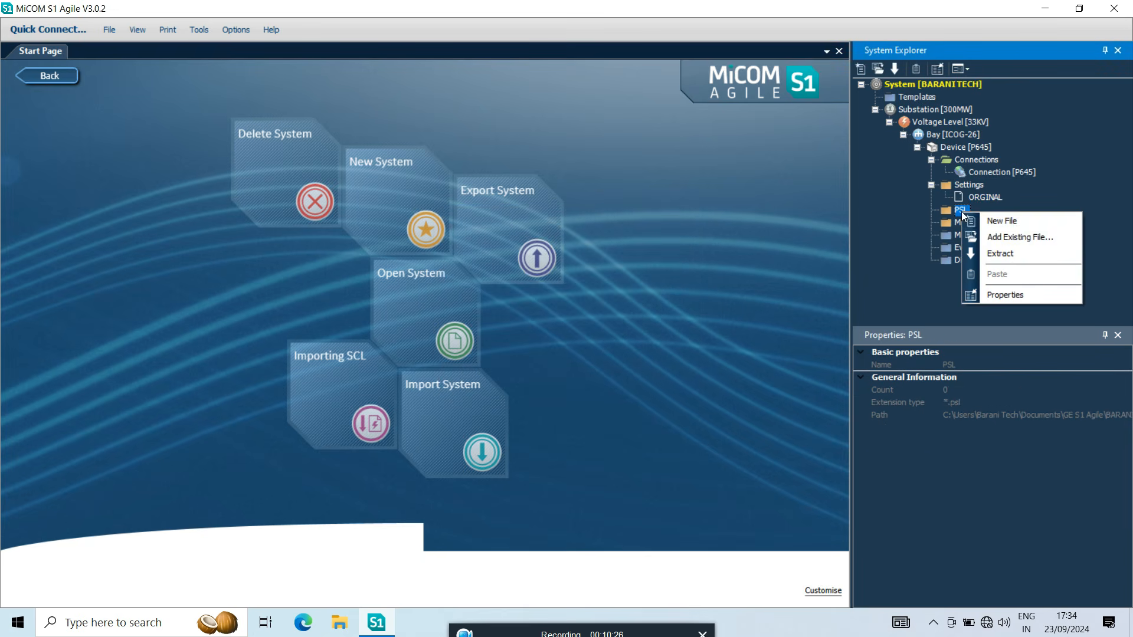
{"action": "left_click", "coordinate": [1003, 253]}
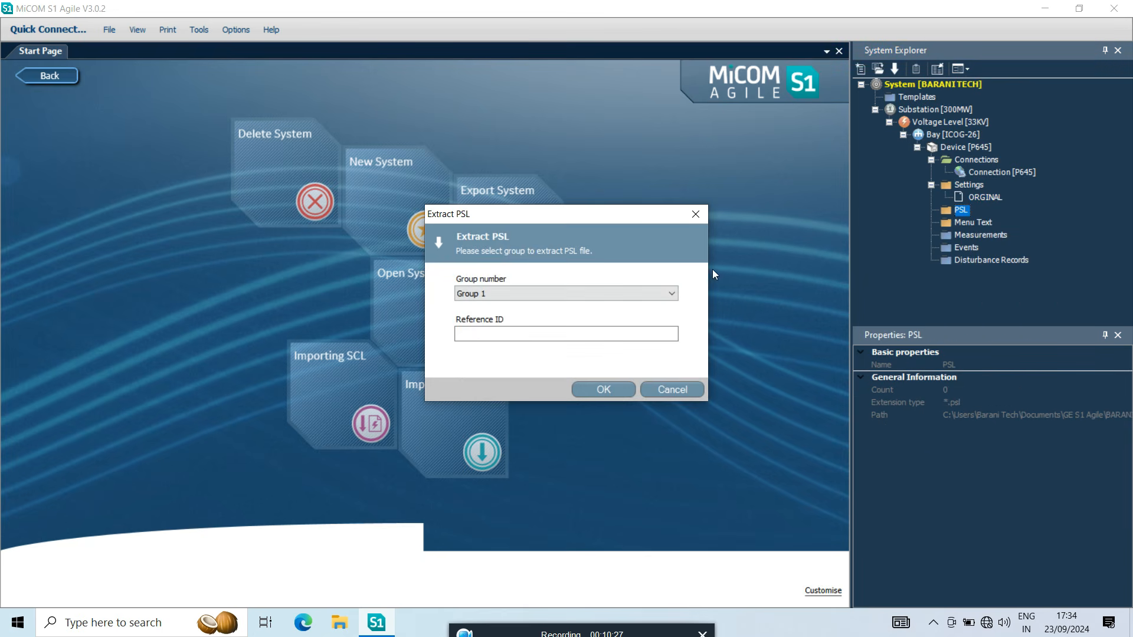
{"action": "left_click", "coordinate": [604, 385]}
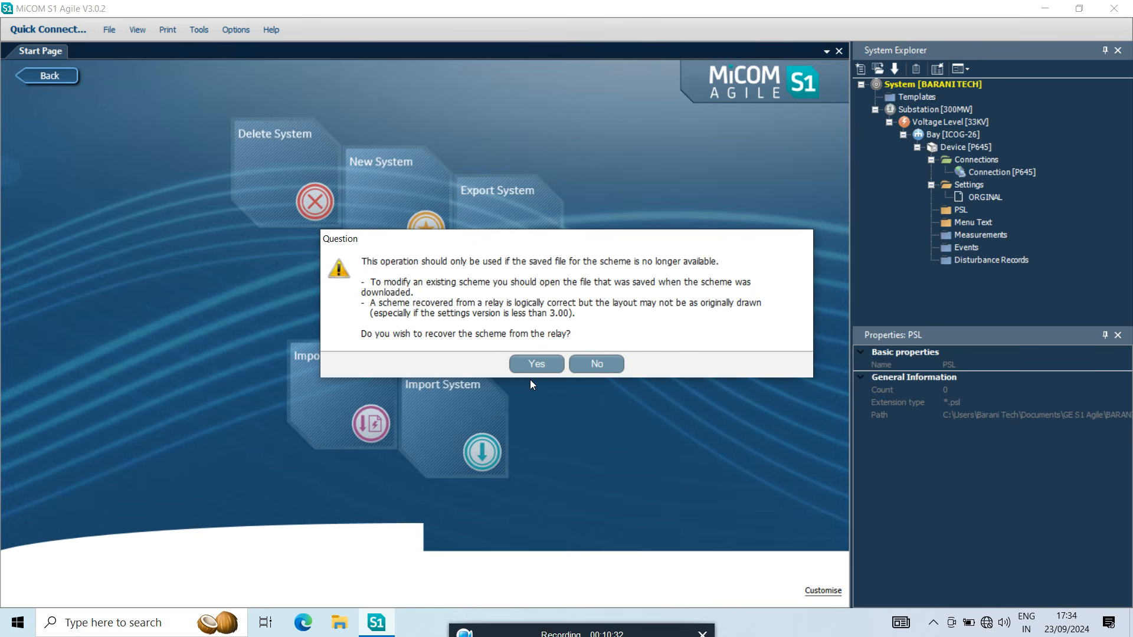
{"action": "left_click", "coordinate": [526, 361]}
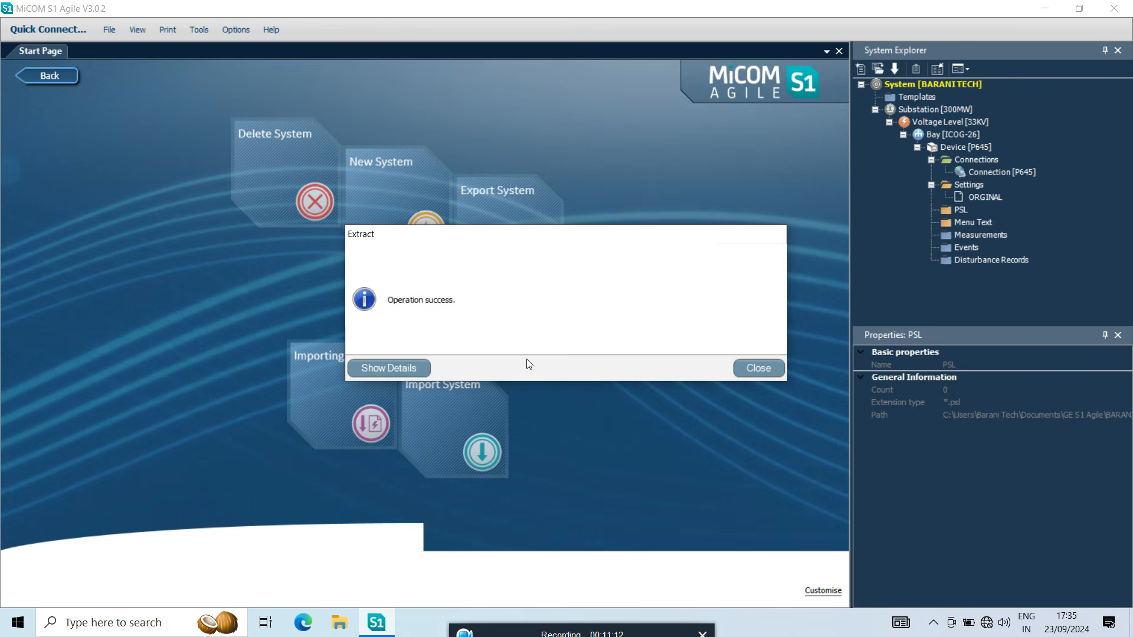
{"action": "left_click", "coordinate": [778, 367]}
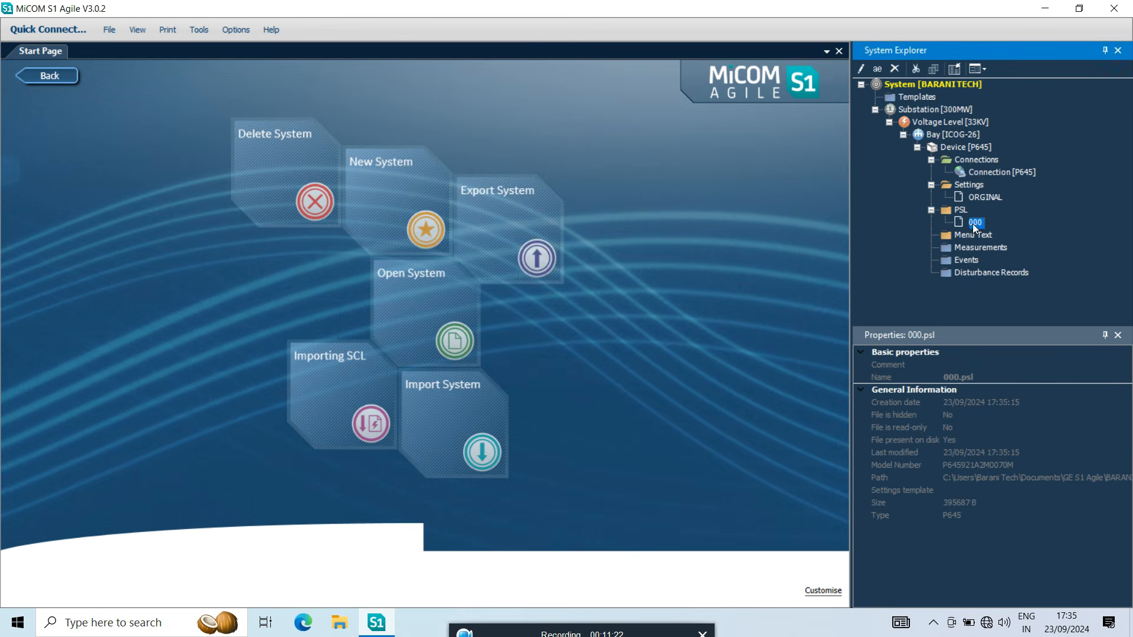
- Rename the extracted PSL file to ORGINAL
{"action": "right_click", "coordinate": [974, 224]}
{"action": "left_click", "coordinate": [1003, 247]}
{"action": "left_click", "coordinate": [495, 299]}
{"action": "key", "text": "BackSpace"}
{"action": "key", "text": "BackSpace"}
{"action": "type", "text": "_P645_PSL"}
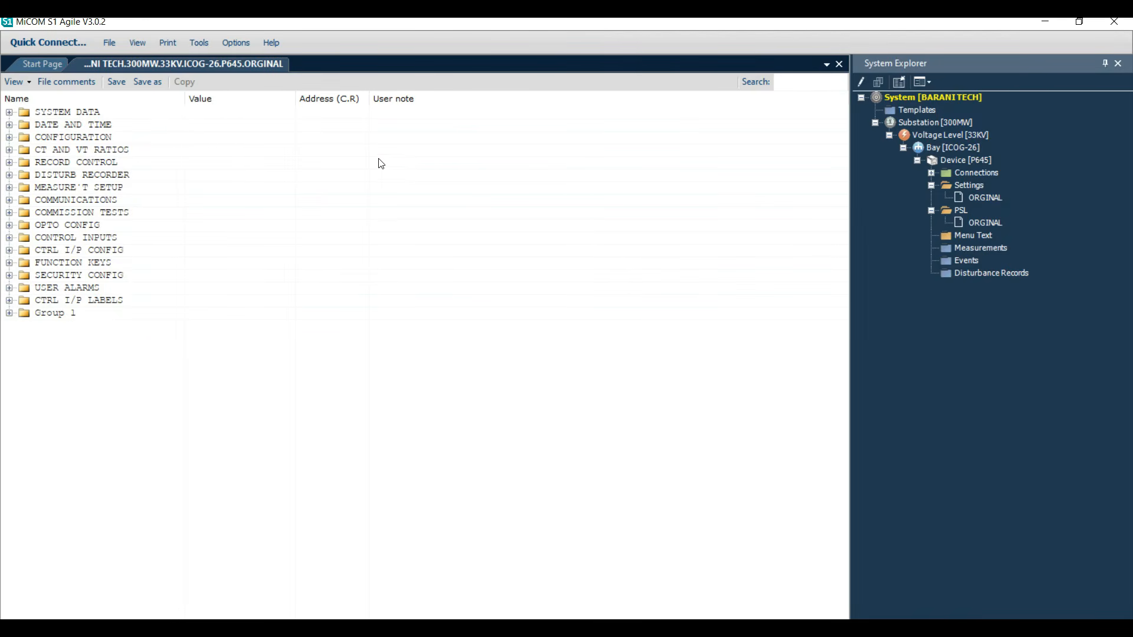
- Set the Plant Reference under SYSTEM DATA in the ORGINAL settings file to SOLAR
{"action": "double_click", "coordinate": [76, 113]}
{"action": "left_click", "coordinate": [218, 126]}
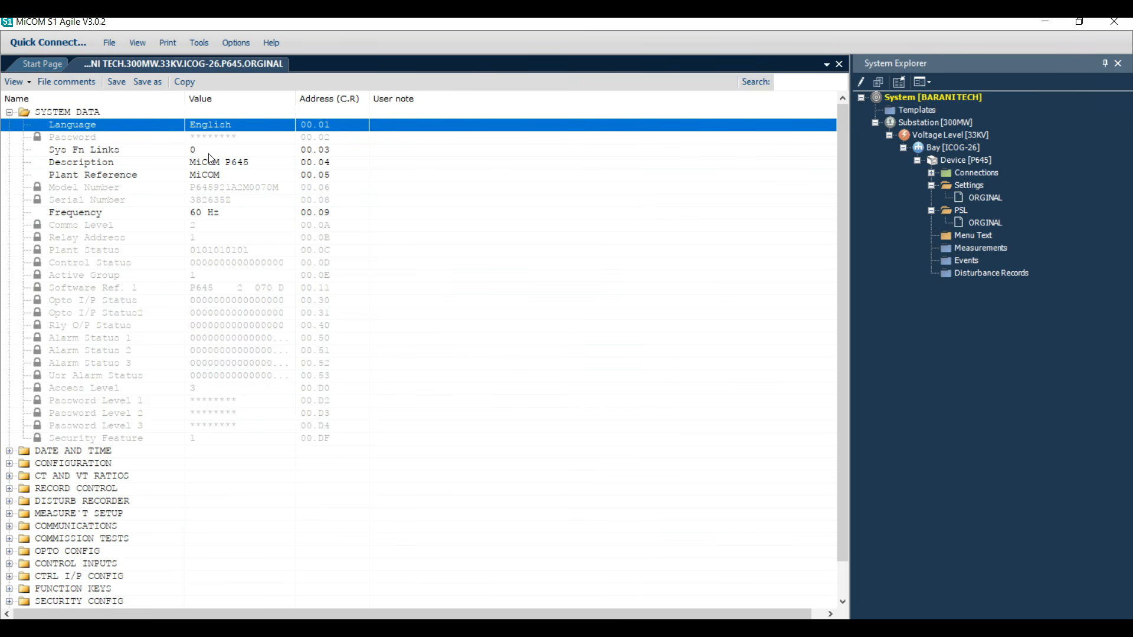
{"action": "left_click", "coordinate": [214, 172]}
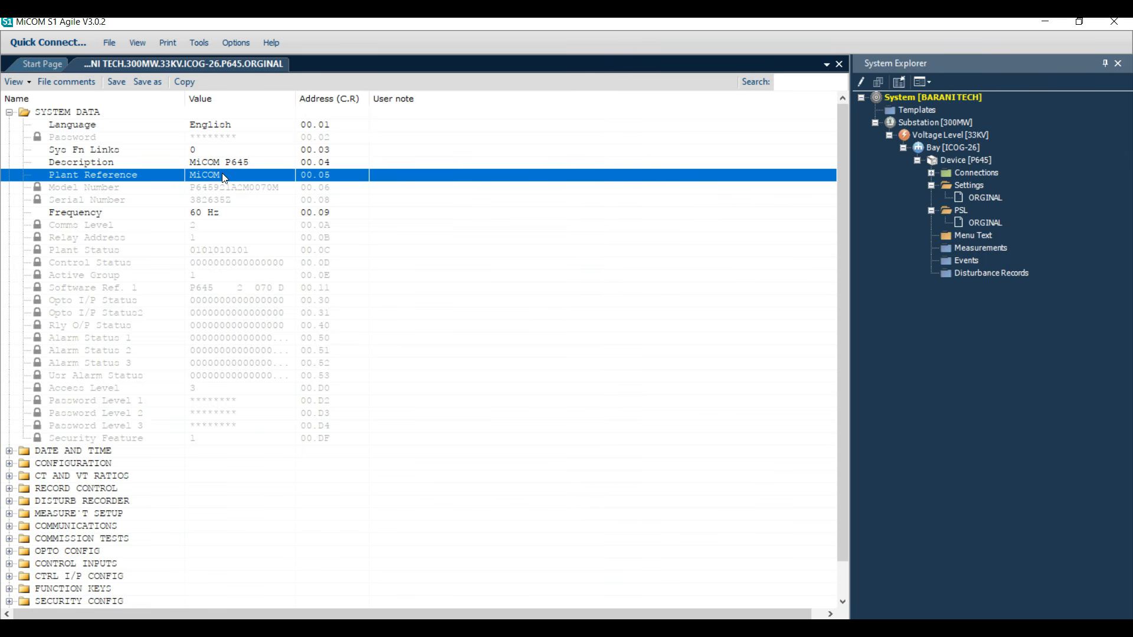
{"action": "double_click", "coordinate": [223, 176]}
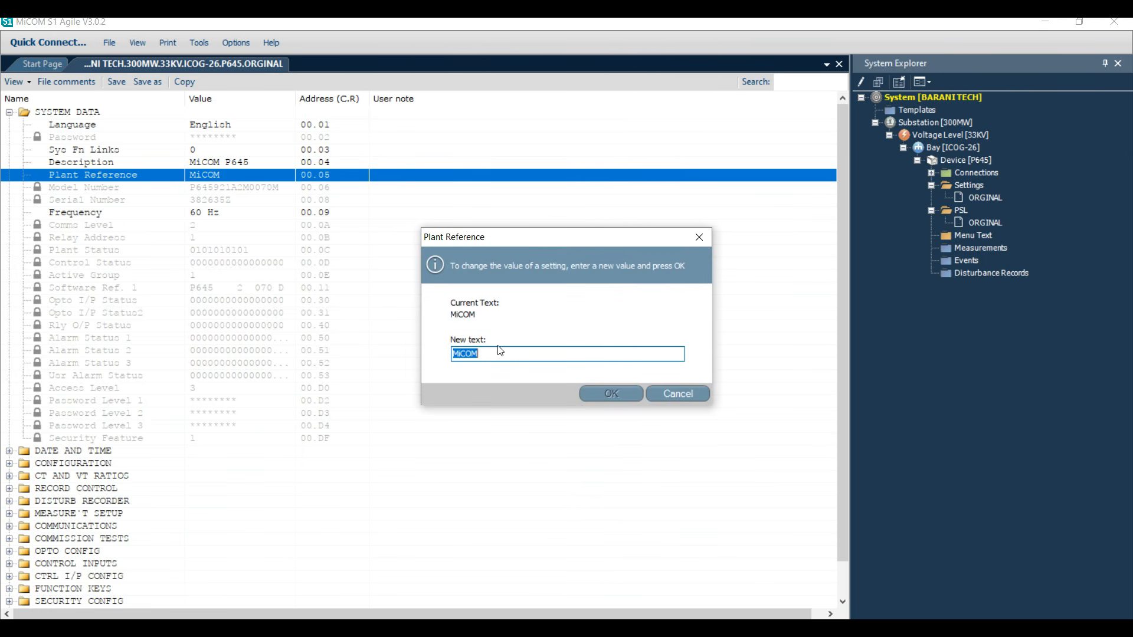
{"action": "type", "text": "SOLAR"}
{"action": "key", "text": "Return"}
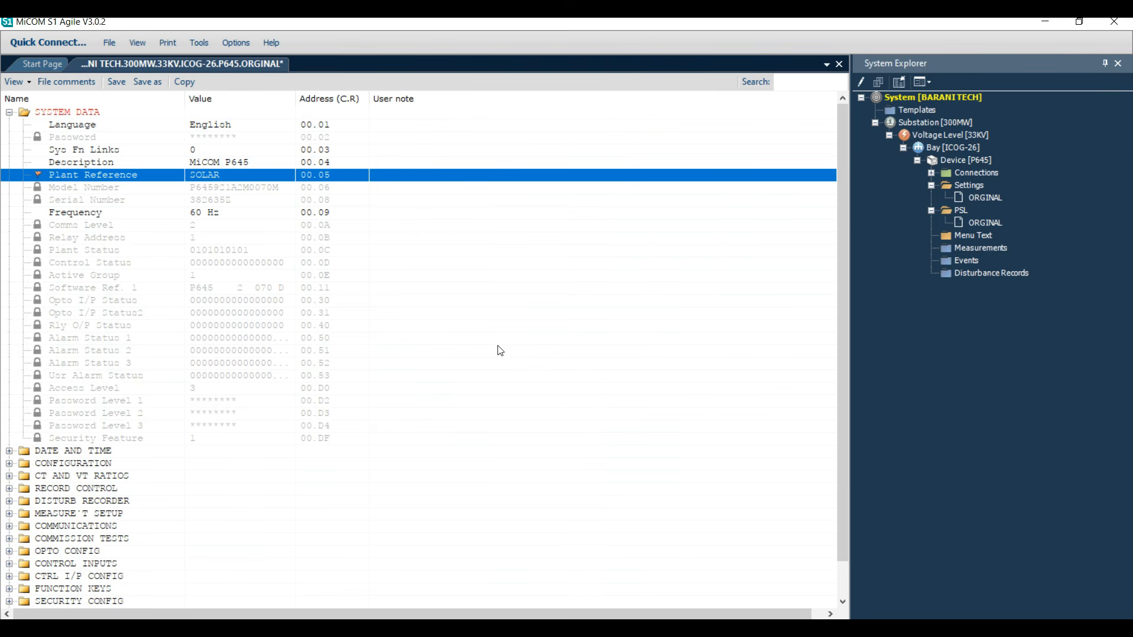
- Set the relay Frequency under SYSTEM DATA to 50 Hz
{"action": "left_click", "coordinate": [227, 210]}
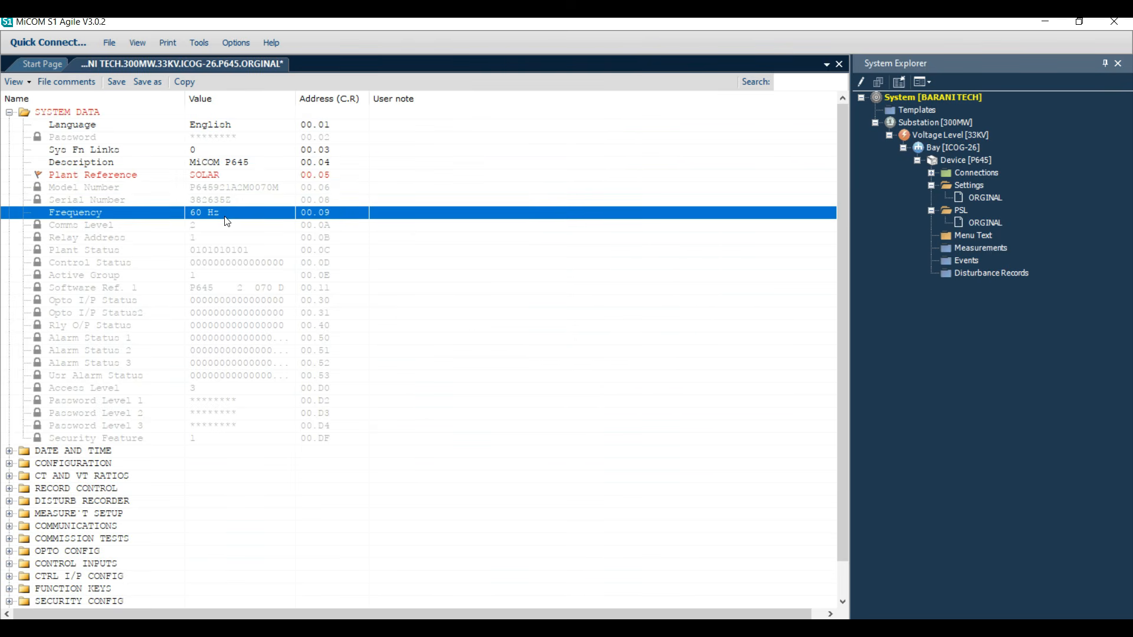
{"action": "left_click", "coordinate": [231, 201]}
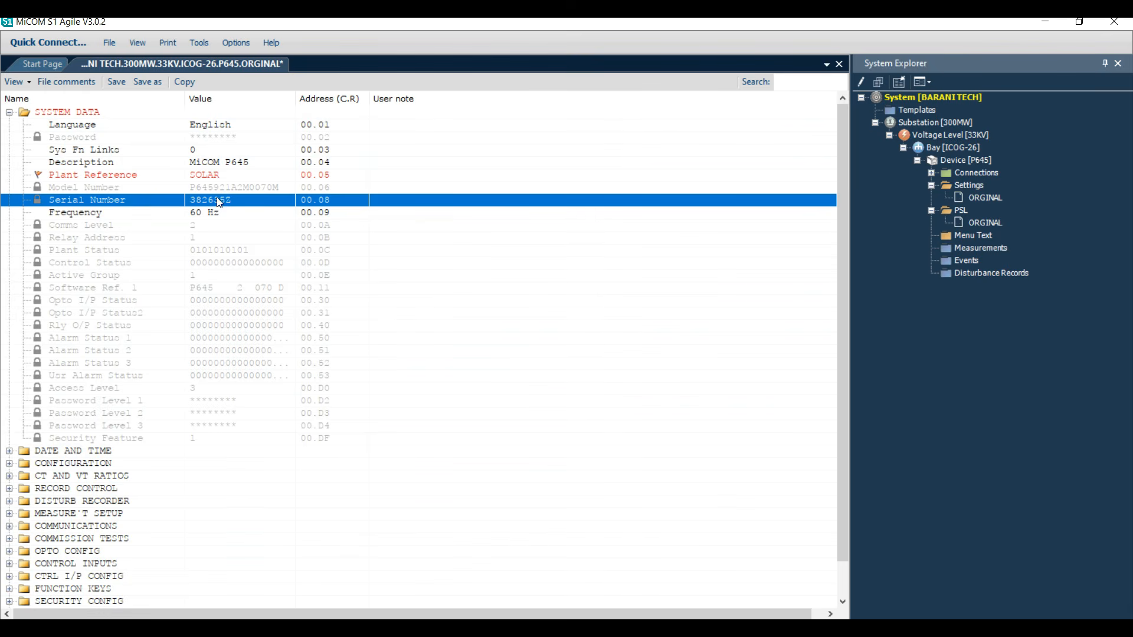
{"action": "left_click", "coordinate": [237, 188]}
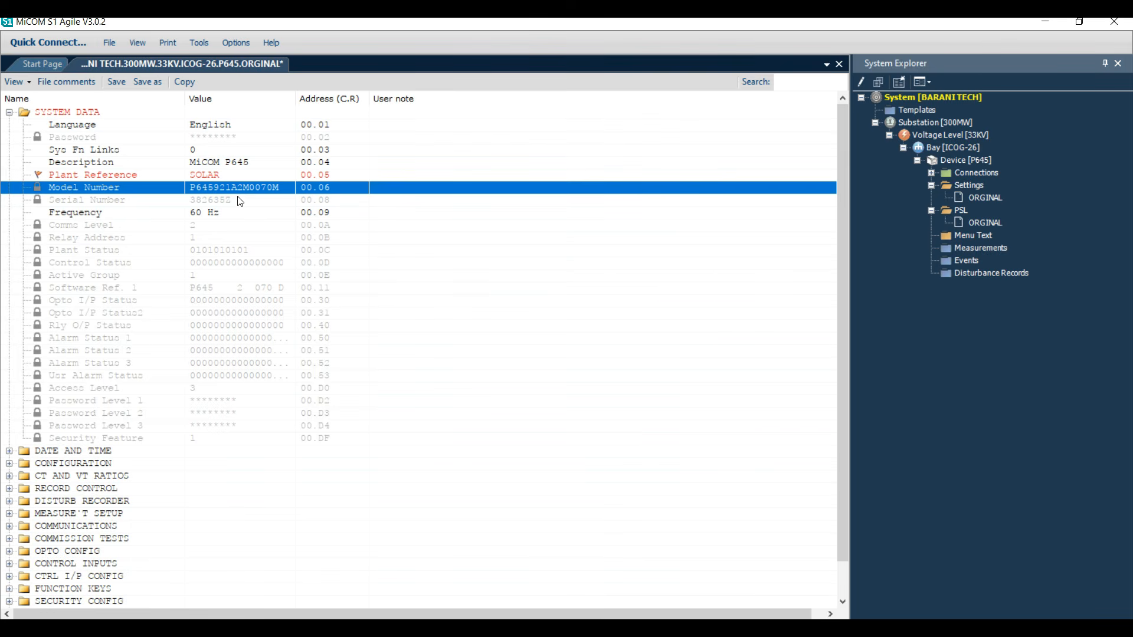
{"action": "left_click", "coordinate": [238, 199]}
{"action": "left_click", "coordinate": [234, 211]}
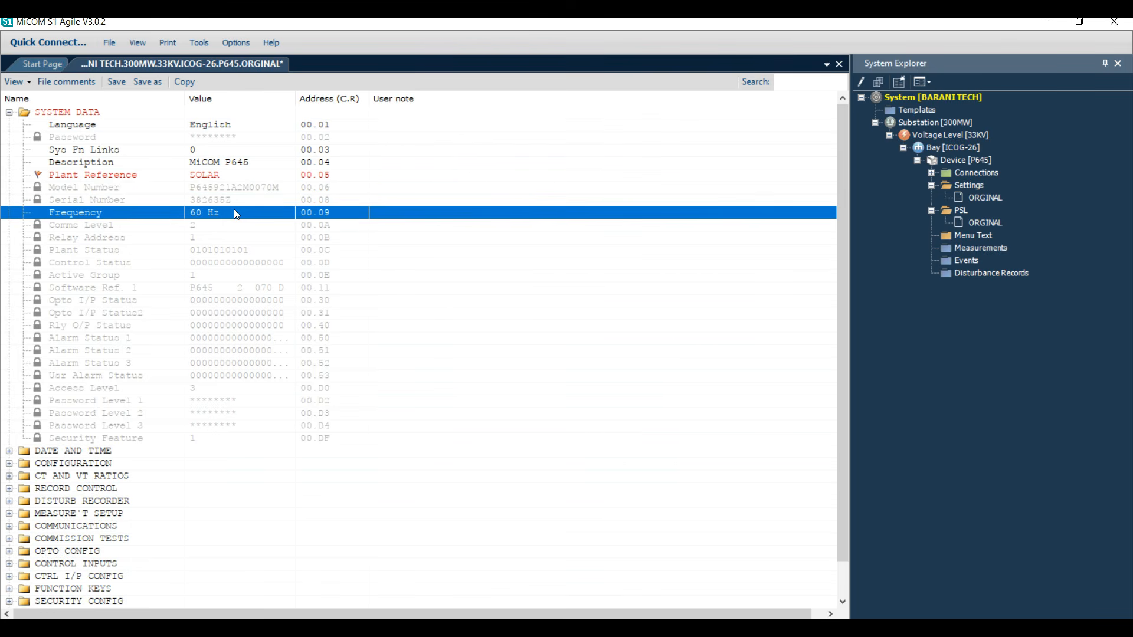
{"action": "double_click", "coordinate": [234, 213]}
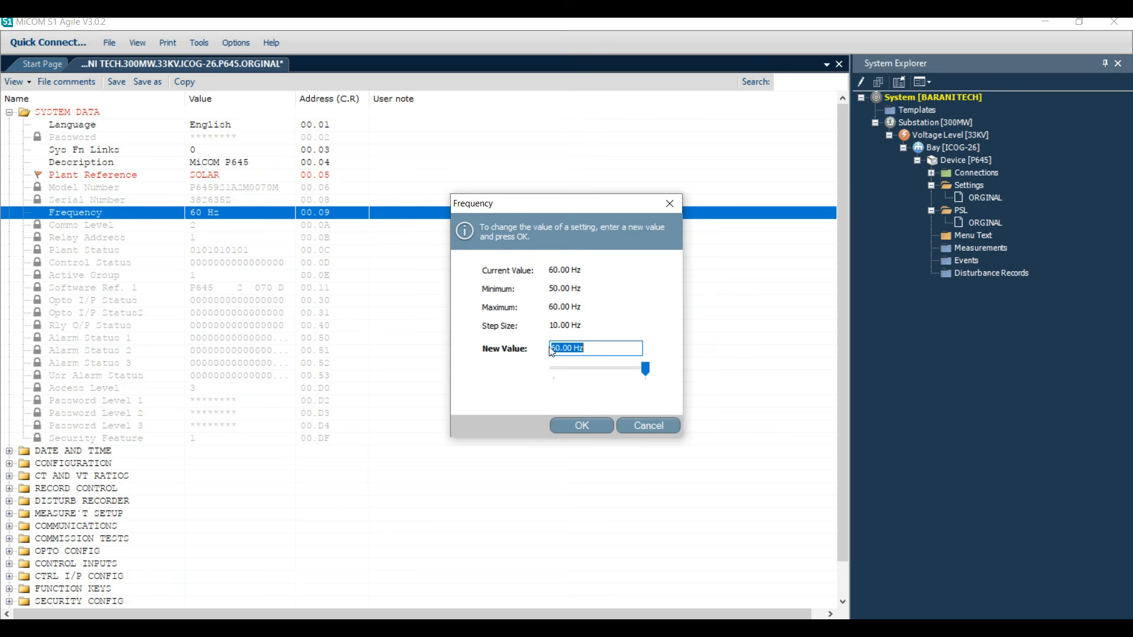
{"action": "type", "text": "5"}
{"action": "left_click", "coordinate": [604, 427]}
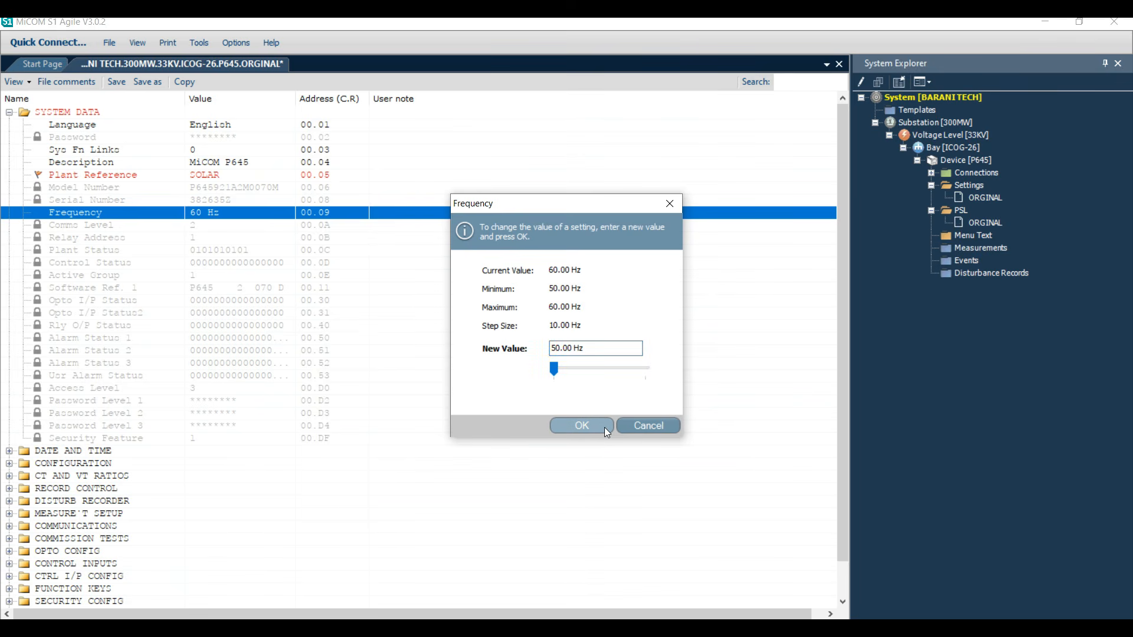
- Collapse SYSTEM DATA and review the DATE AND TIME settings, including Battery Alarm
{"action": "left_click", "coordinate": [9, 112]}
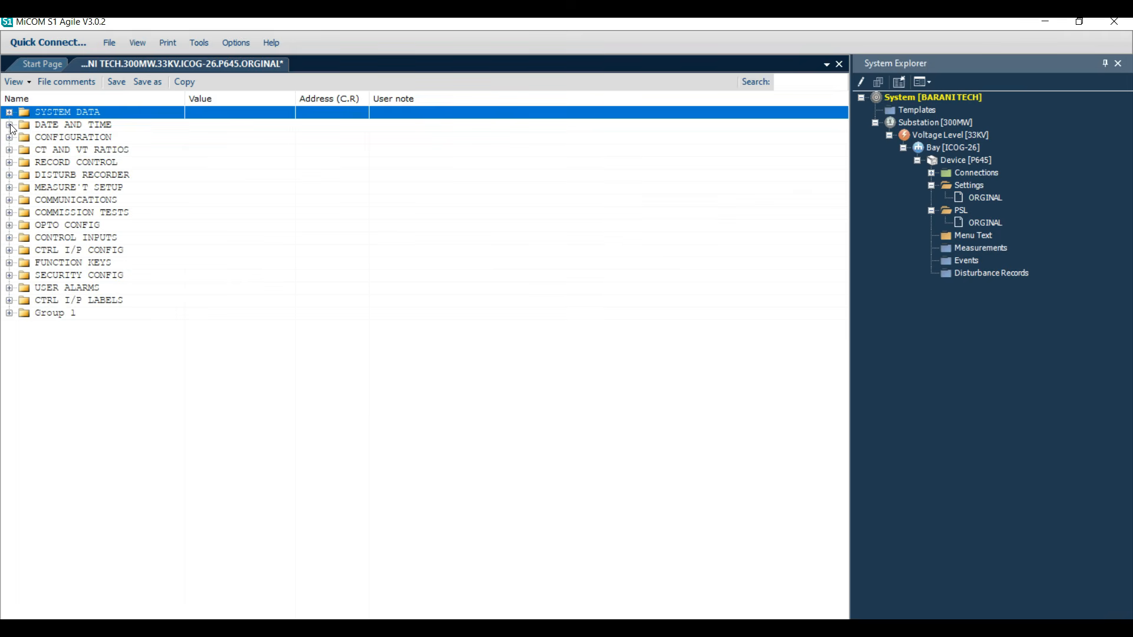
{"action": "left_click", "coordinate": [9, 125]}
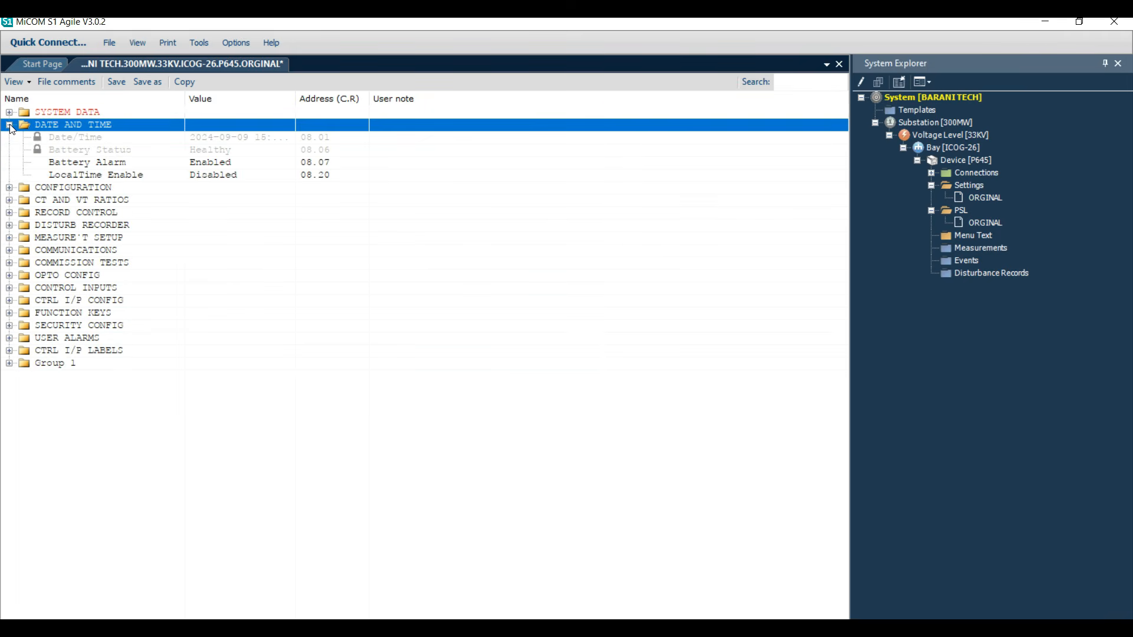
{"action": "left_click", "coordinate": [223, 166]}
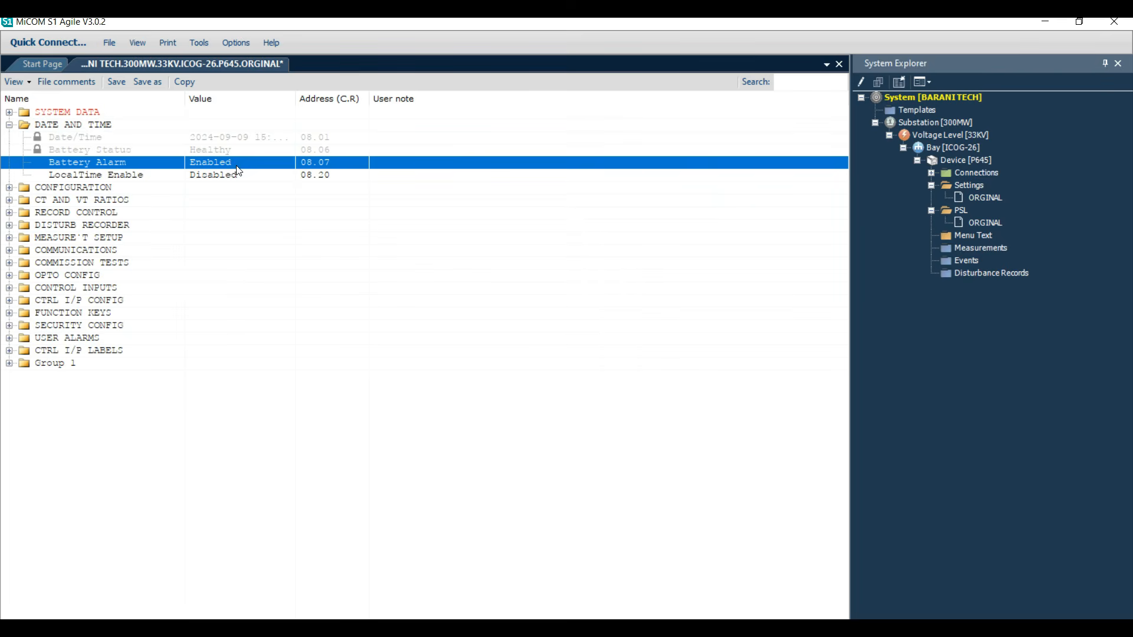
{"action": "left_click", "coordinate": [9, 126]}
- Examine the CONFIGURATION settings, including Setting Group, Active Settings, Setting Group 1 and the list of protection functions
{"action": "left_click", "coordinate": [9, 138]}
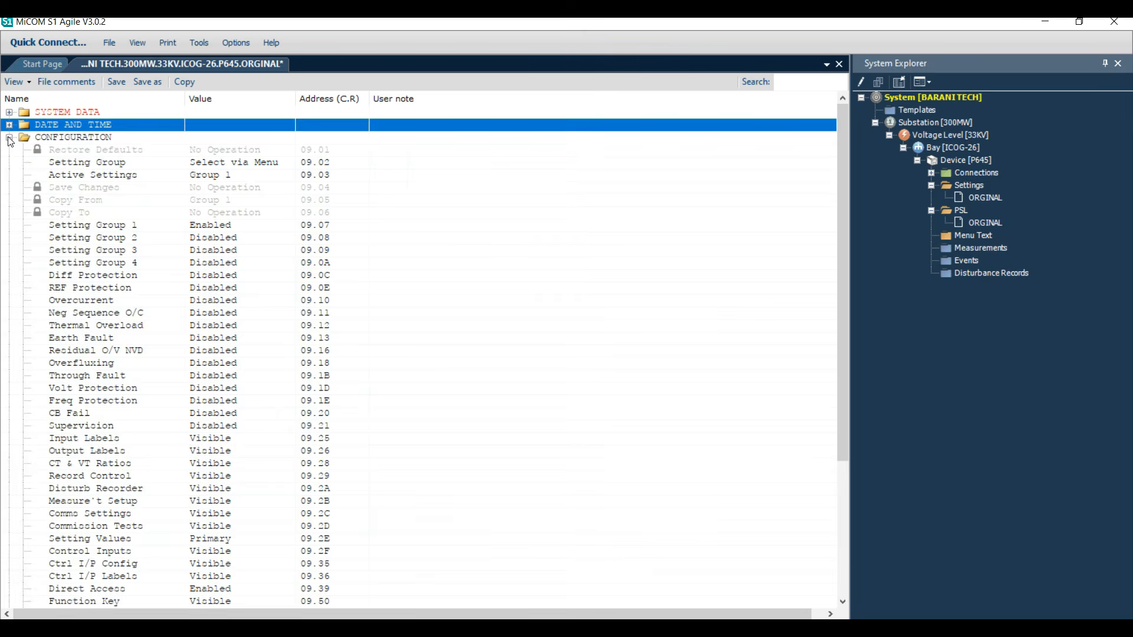
{"action": "left_click", "coordinate": [10, 142]}
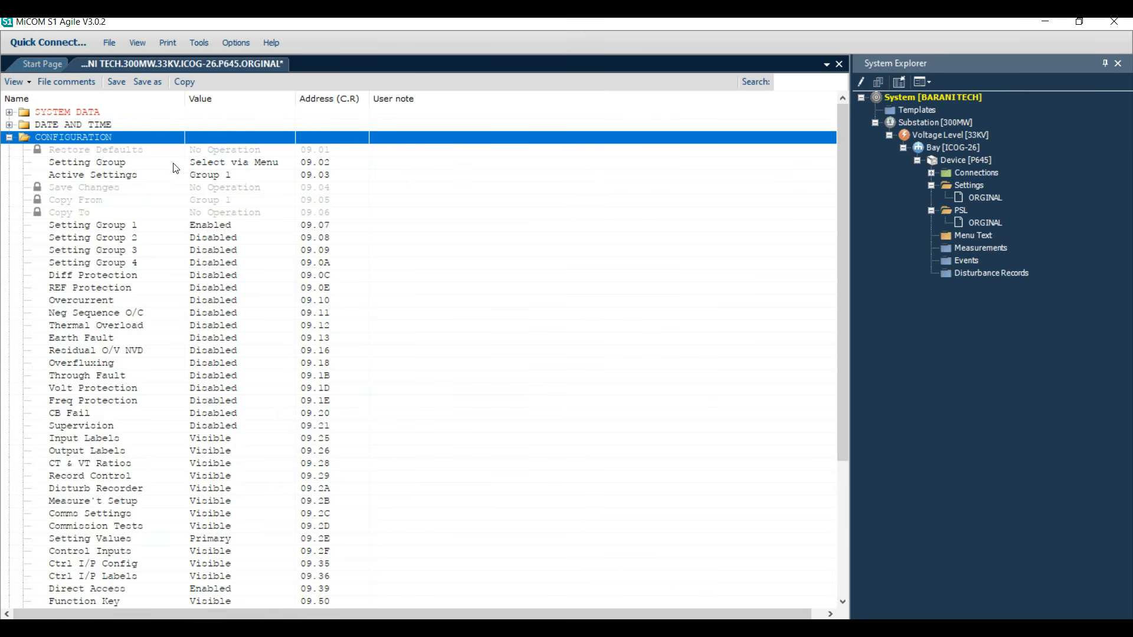
{"action": "scroll", "coordinate": [197, 177], "scroll_direction": "down", "scroll_amount": 1}
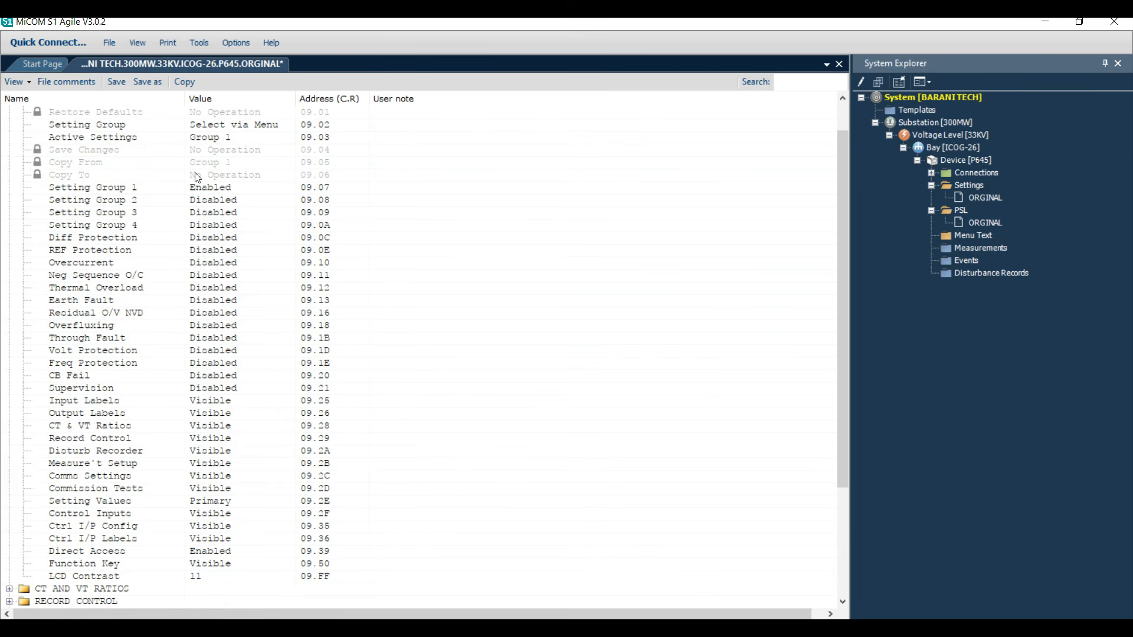
{"action": "scroll", "coordinate": [165, 192], "scroll_direction": "up", "scroll_amount": 1}
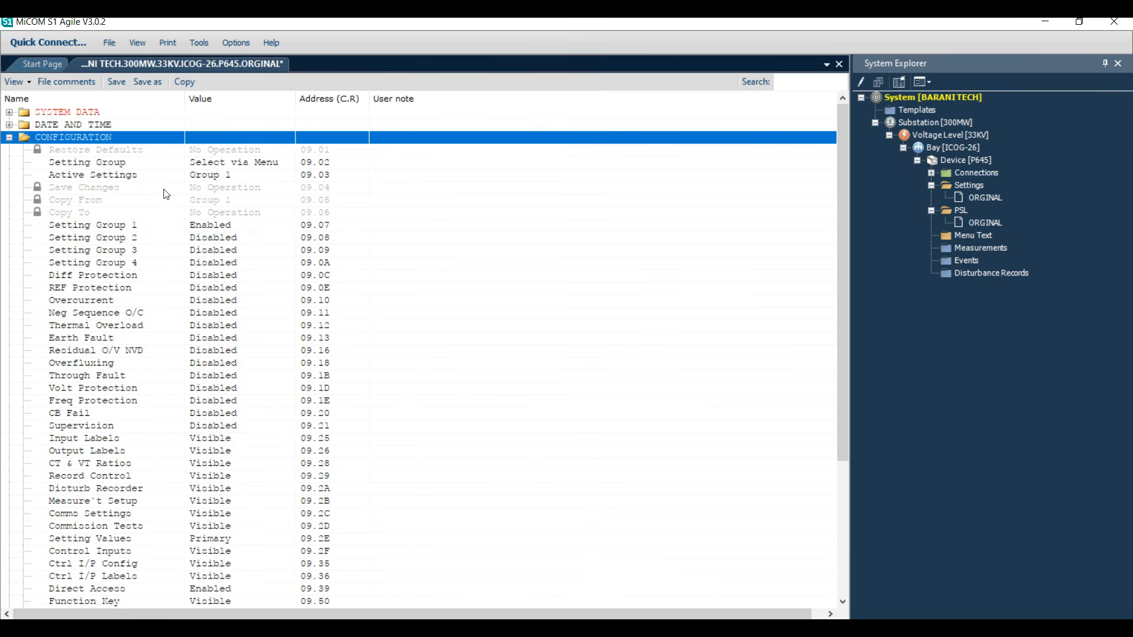
{"action": "left_click", "coordinate": [144, 166]}
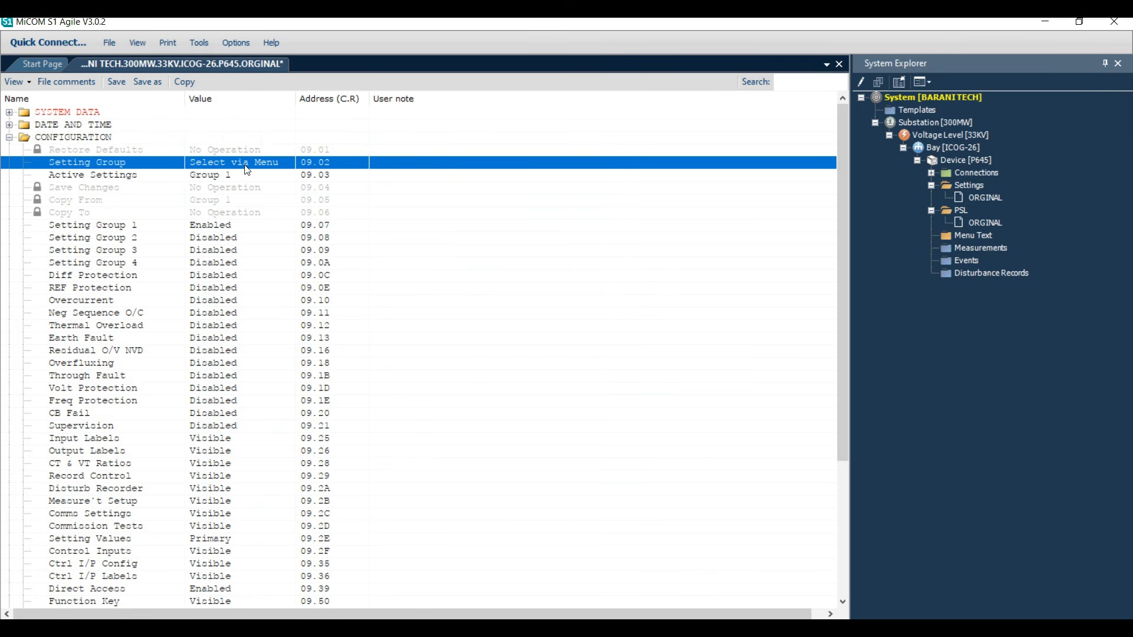
{"action": "left_click", "coordinate": [236, 180]}
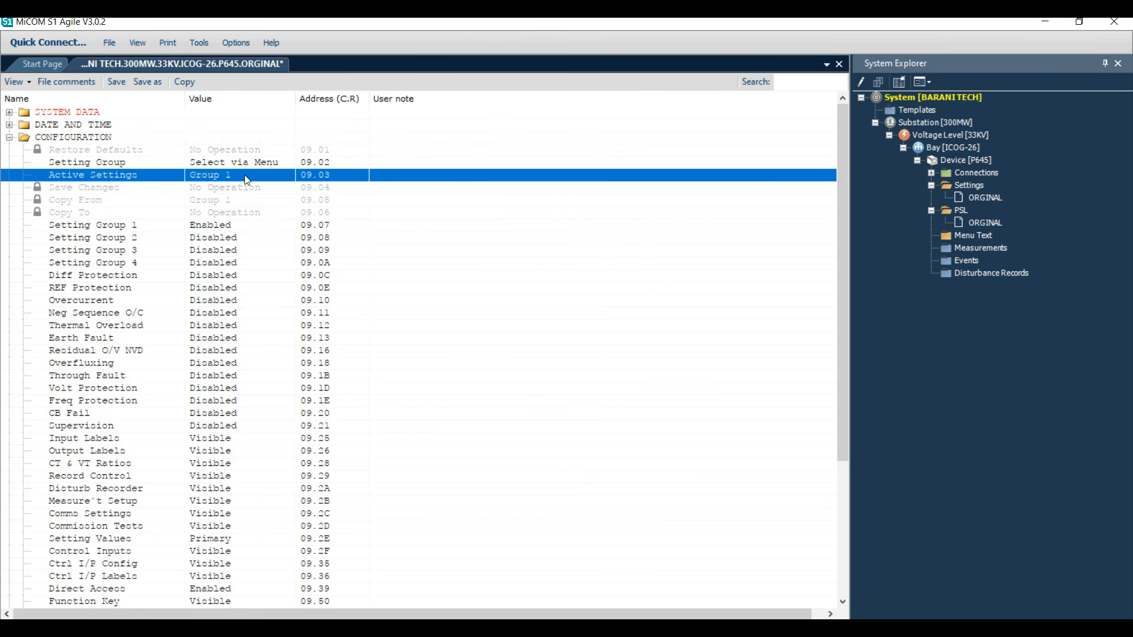
{"action": "left_click", "coordinate": [230, 225]}
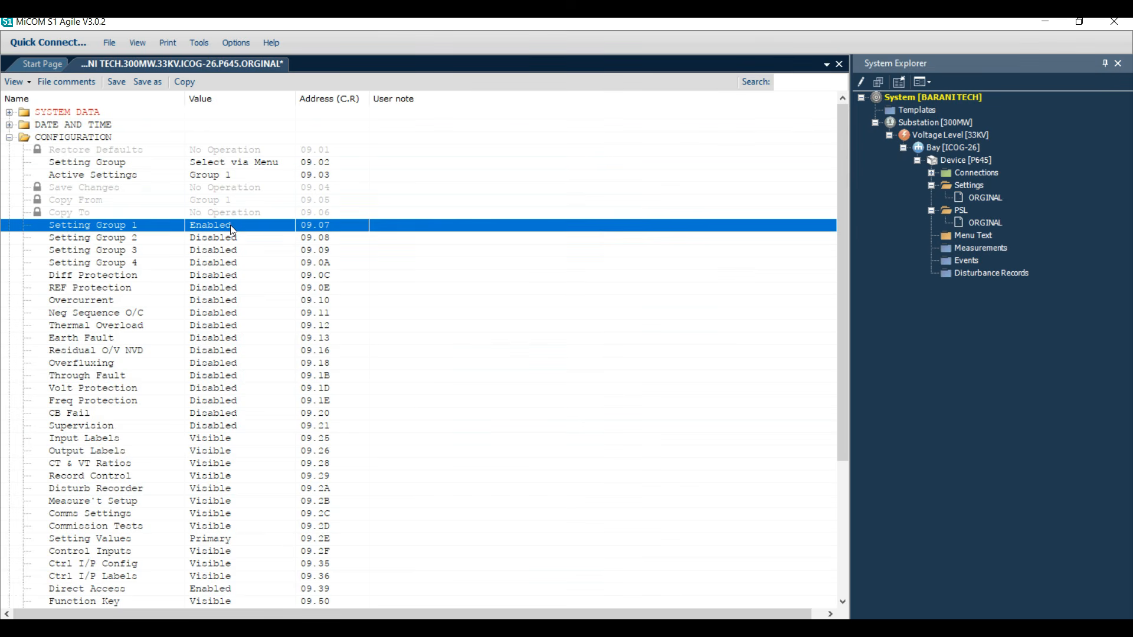
{"action": "scroll", "coordinate": [230, 225], "scroll_direction": "down", "scroll_amount": 1}
{"action": "scroll", "coordinate": [231, 226], "scroll_direction": "down", "scroll_amount": 1}
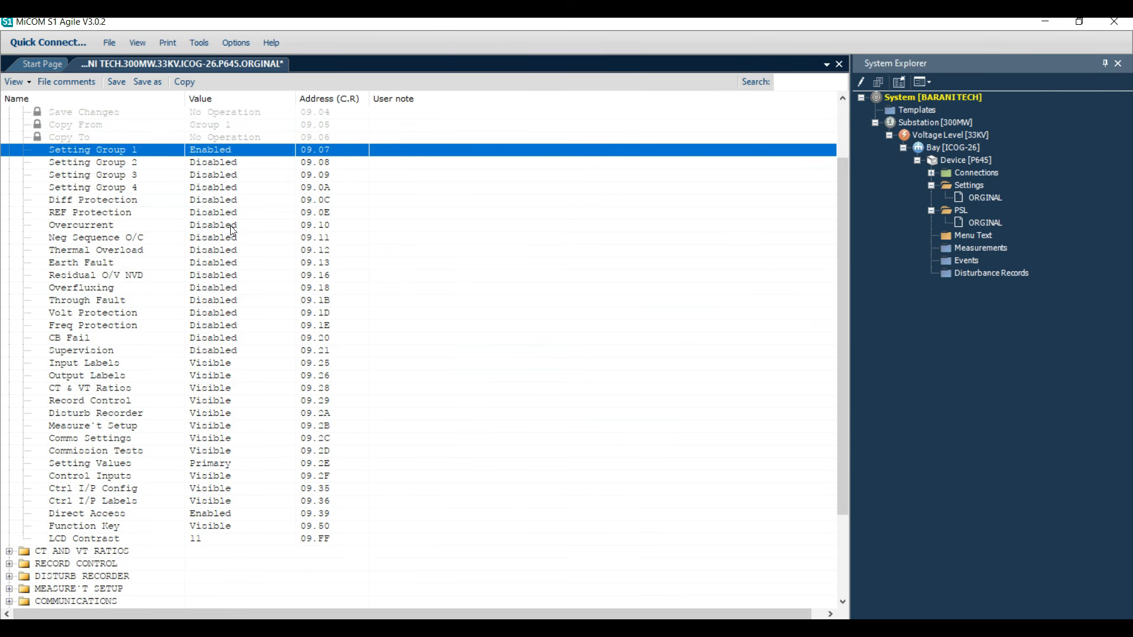
- Set Diff Protection under CONFIGURATION to Enabled
{"action": "left_click", "coordinate": [104, 225]}
{"action": "left_click", "coordinate": [125, 198]}
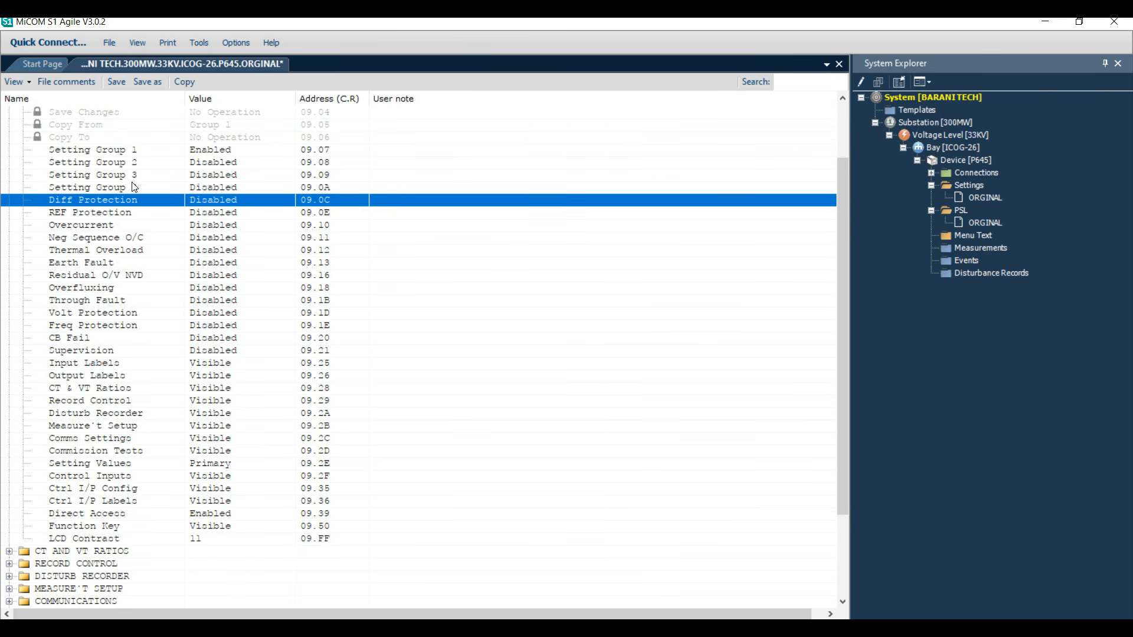
{"action": "double_click", "coordinate": [226, 204]}
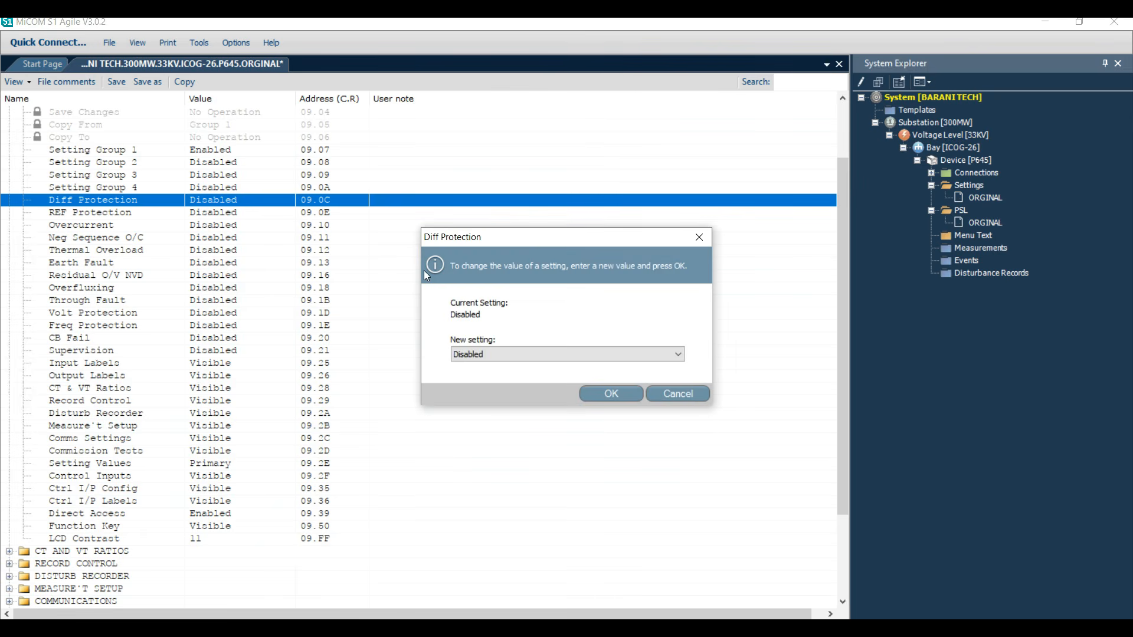
{"action": "left_click", "coordinate": [472, 355]}
{"action": "left_click", "coordinate": [476, 377]}
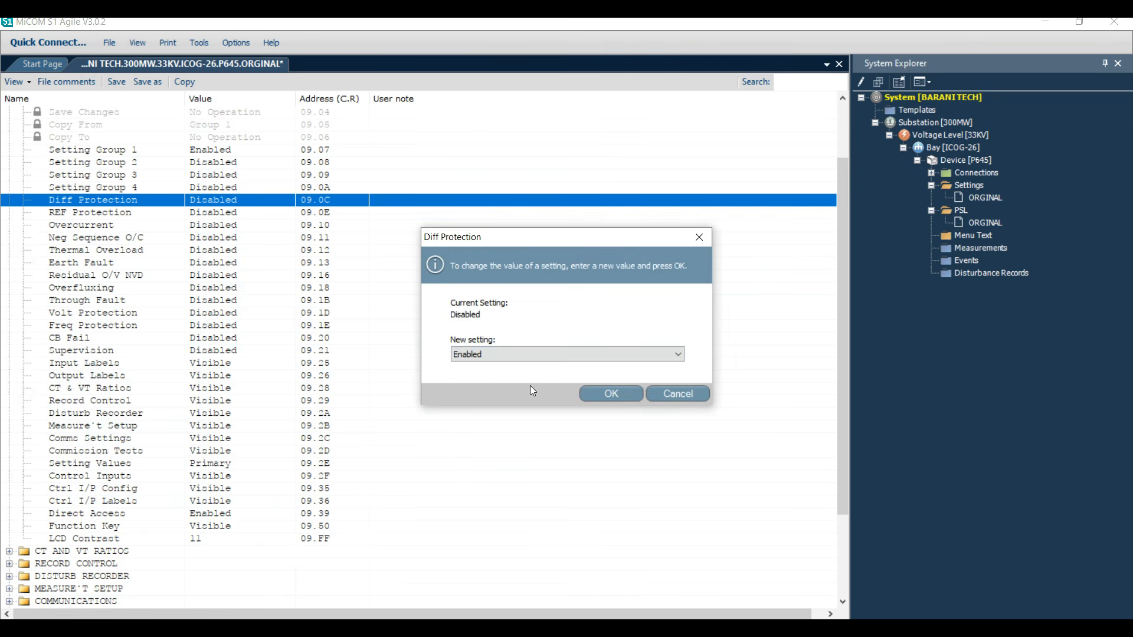
{"action": "left_click", "coordinate": [600, 394]}
{"action": "left_click", "coordinate": [208, 217]}
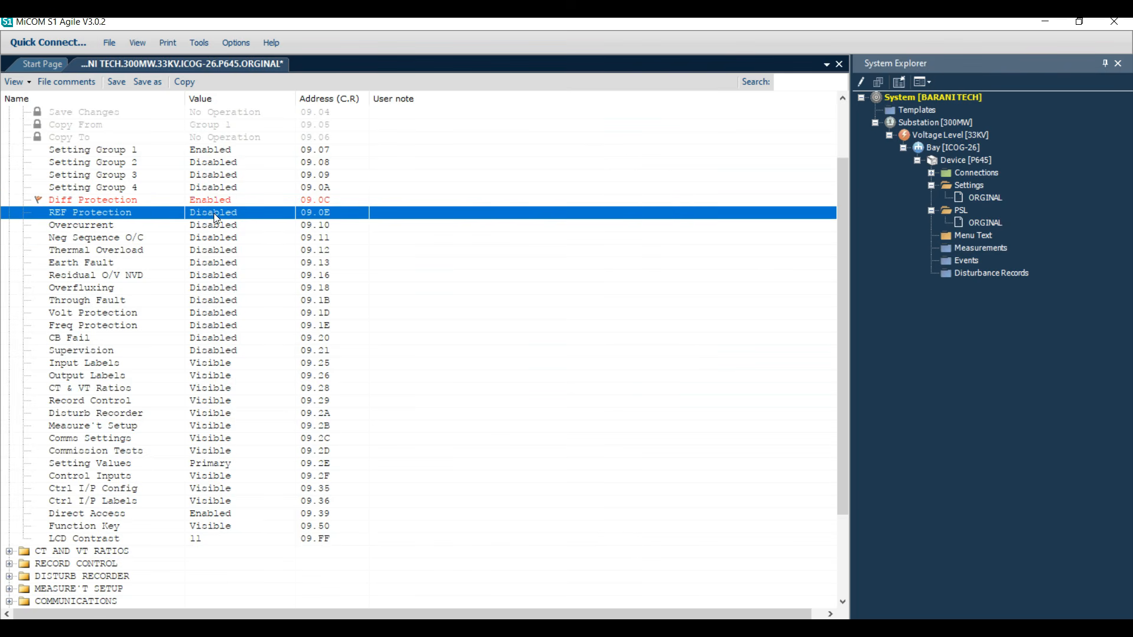
{"action": "double_click", "coordinate": [213, 213]}
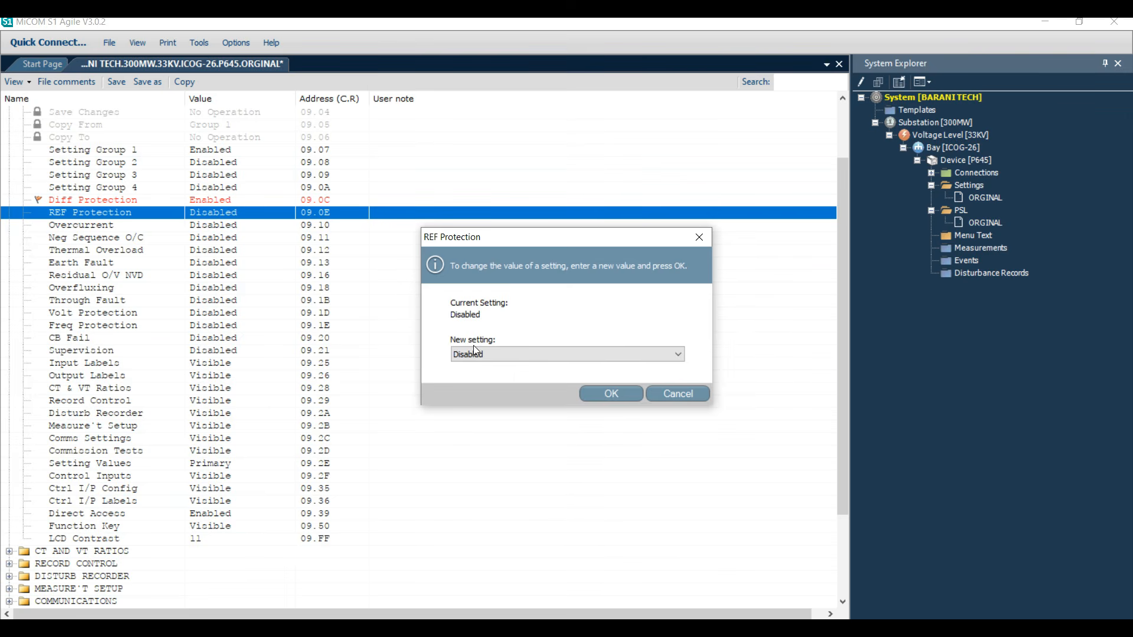
{"action": "left_click", "coordinate": [515, 352]}
{"action": "left_click", "coordinate": [515, 378]}
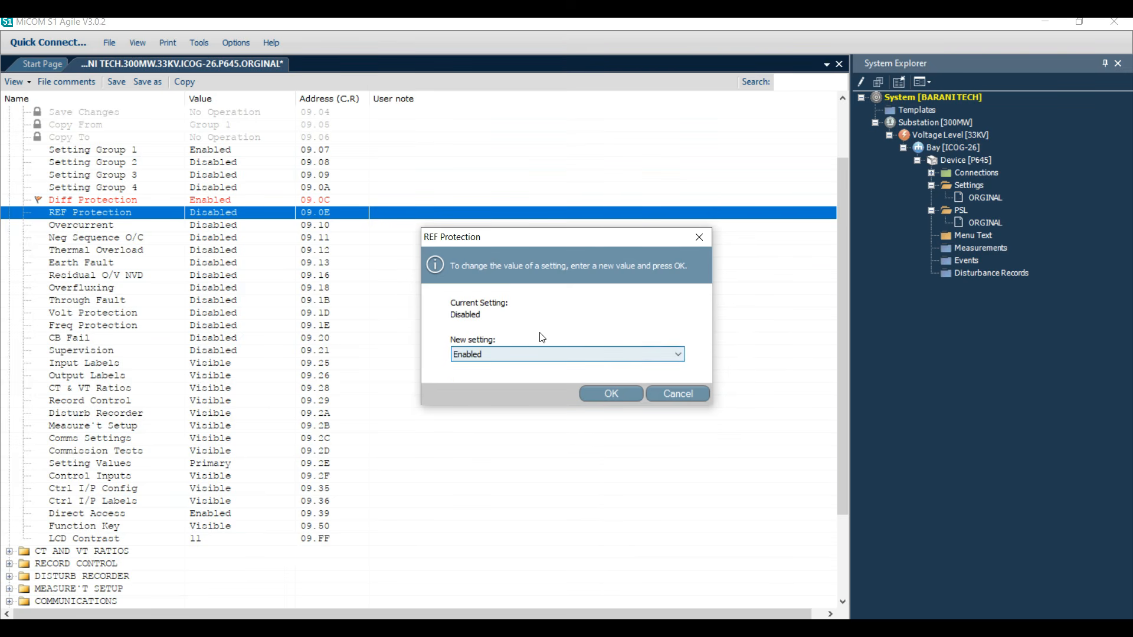
{"action": "left_click", "coordinate": [519, 354]}
{"action": "key", "text": "Escape"}
{"action": "key", "text": "Escape"}
- Set Overcurrent under CONFIGURATION to Enabled
{"action": "left_click", "coordinate": [235, 229]}
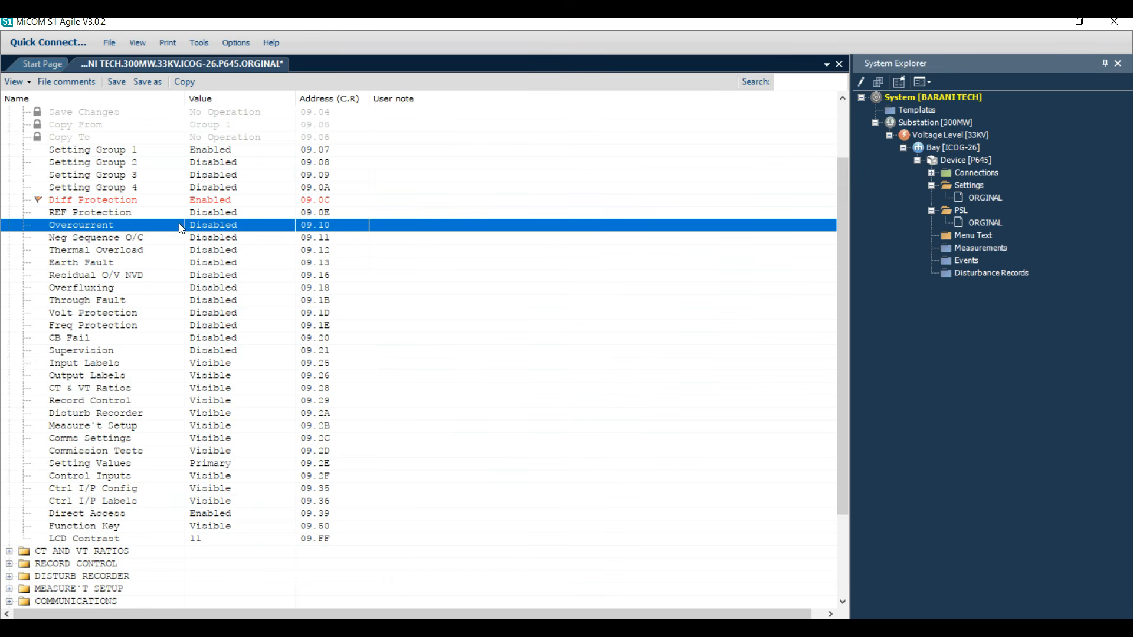
{"action": "double_click", "coordinate": [217, 225]}
{"action": "key", "text": "Down"}
{"action": "left_click", "coordinate": [588, 395]}
{"action": "key", "text": "Down"}
{"action": "key", "text": "Down"}
{"action": "key", "text": "Down"}
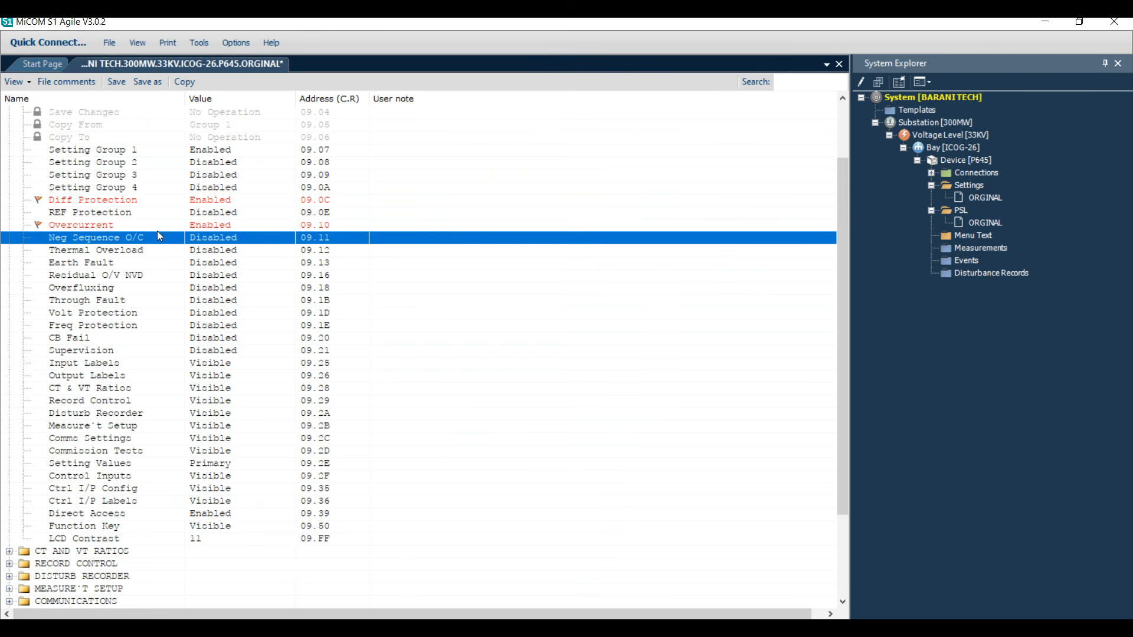
- Set both Neg Sequence O/C and Earth Fault under CONFIGURATION to Enabled
{"action": "key", "text": "Return"}
{"action": "key", "text": "Down"}
{"action": "key", "text": "Return"}
{"action": "key", "text": "Up"}
{"action": "key", "text": "Up"}
{"action": "key", "text": "Return"}
{"action": "key", "text": "Down"}
{"action": "left_click", "coordinate": [589, 389]}
{"action": "left_click", "coordinate": [228, 263]}
{"action": "key", "text": "Return"}
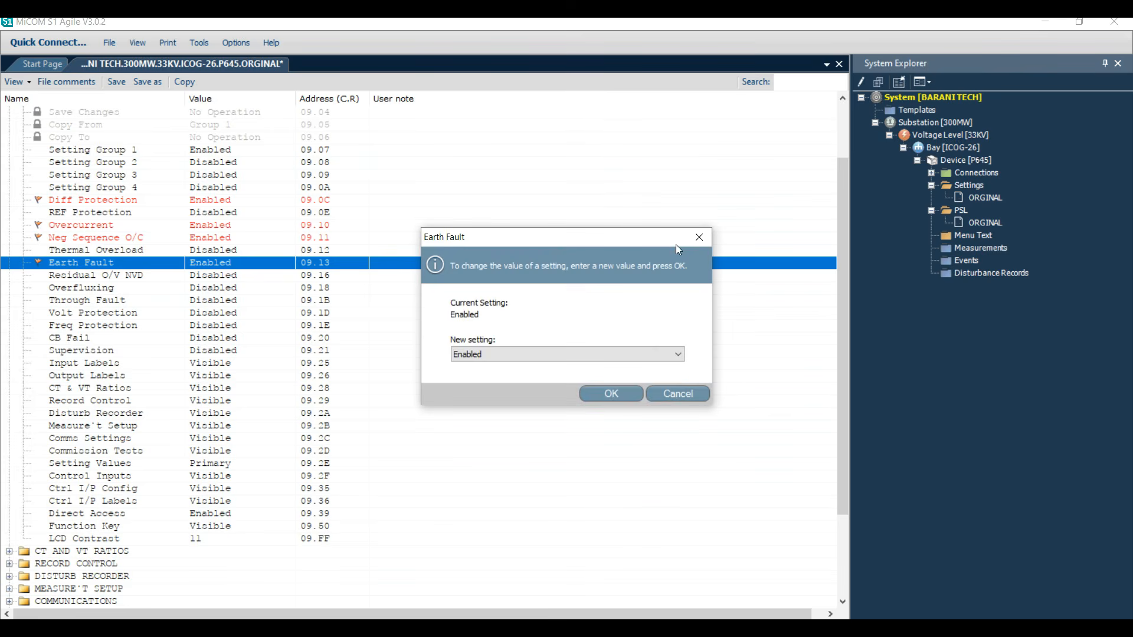
{"action": "key", "text": "Return"}
- Set Overfluxing under CONFIGURATION to Enabled
{"action": "left_click", "coordinate": [229, 278]}
{"action": "left_click", "coordinate": [232, 289]}
{"action": "double_click", "coordinate": [232, 288]}
{"action": "left_click", "coordinate": [527, 355]}
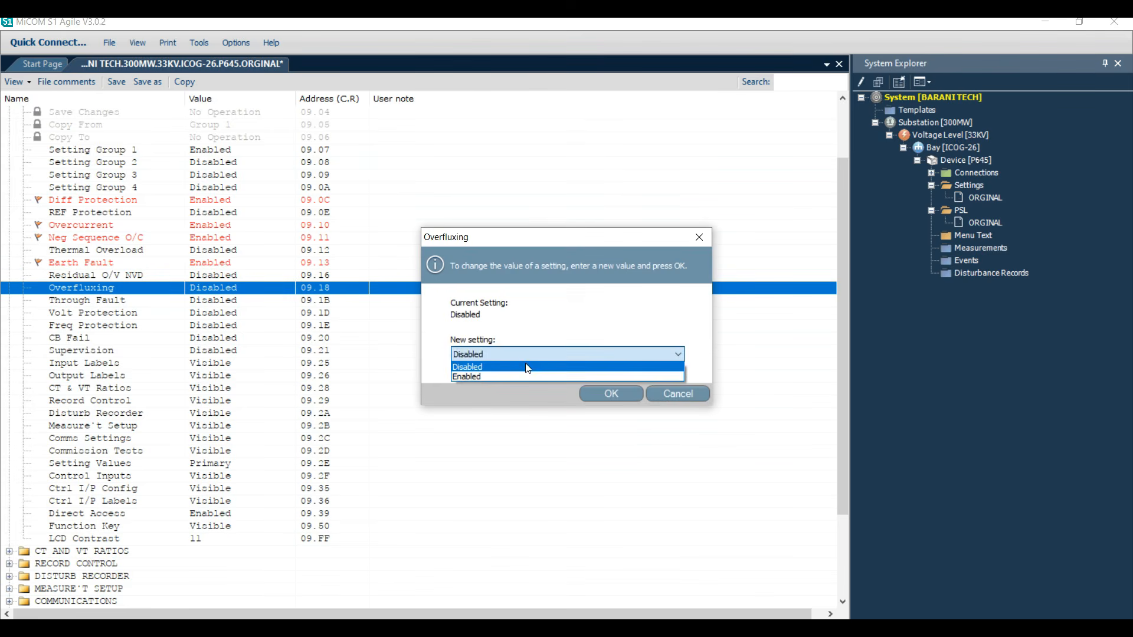
{"action": "left_click", "coordinate": [526, 376]}
{"action": "left_click", "coordinate": [596, 394]}
- Set Volt Protection under CONFIGURATION to Enabled
{"action": "left_click", "coordinate": [192, 301]}
{"action": "left_click", "coordinate": [208, 313]}
{"action": "double_click", "coordinate": [208, 314]}
{"action": "left_click", "coordinate": [560, 348]}
{"action": "left_click", "coordinate": [561, 361]}
{"action": "left_click", "coordinate": [602, 392]}
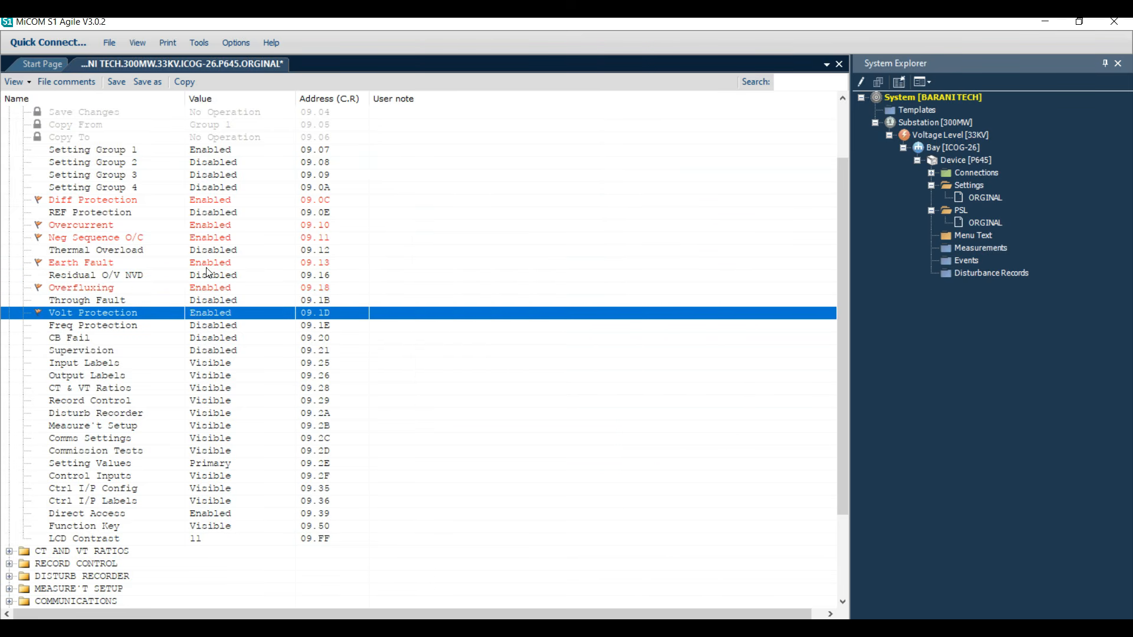
- Examine the remaining CONFIGURATION entries from Freq Protection down to Setting Values, including labels, recorder and communication visibility
{"action": "left_click", "coordinate": [222, 326]}
{"action": "left_click", "coordinate": [227, 339]}
{"action": "left_click", "coordinate": [231, 350]}
{"action": "left_click", "coordinate": [227, 363]}
{"action": "left_click", "coordinate": [221, 375]}
{"action": "left_click", "coordinate": [218, 387]}
{"action": "left_click", "coordinate": [215, 401]}
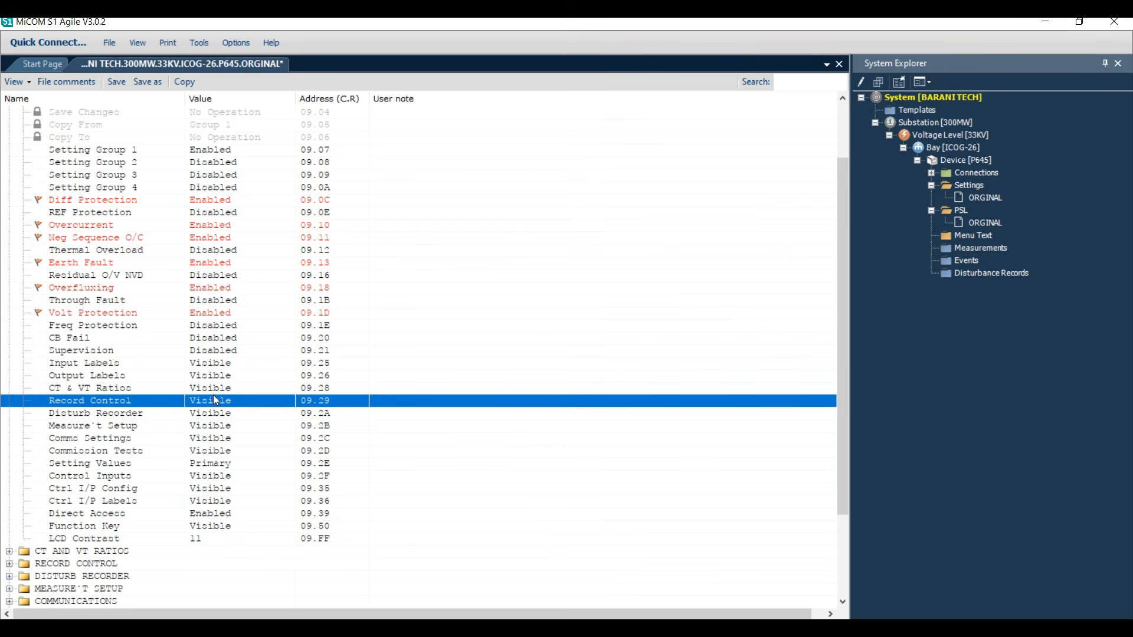
{"action": "left_click", "coordinate": [217, 426]}
{"action": "left_click", "coordinate": [219, 438]}
{"action": "left_click", "coordinate": [223, 450]}
{"action": "left_click", "coordinate": [226, 463]}
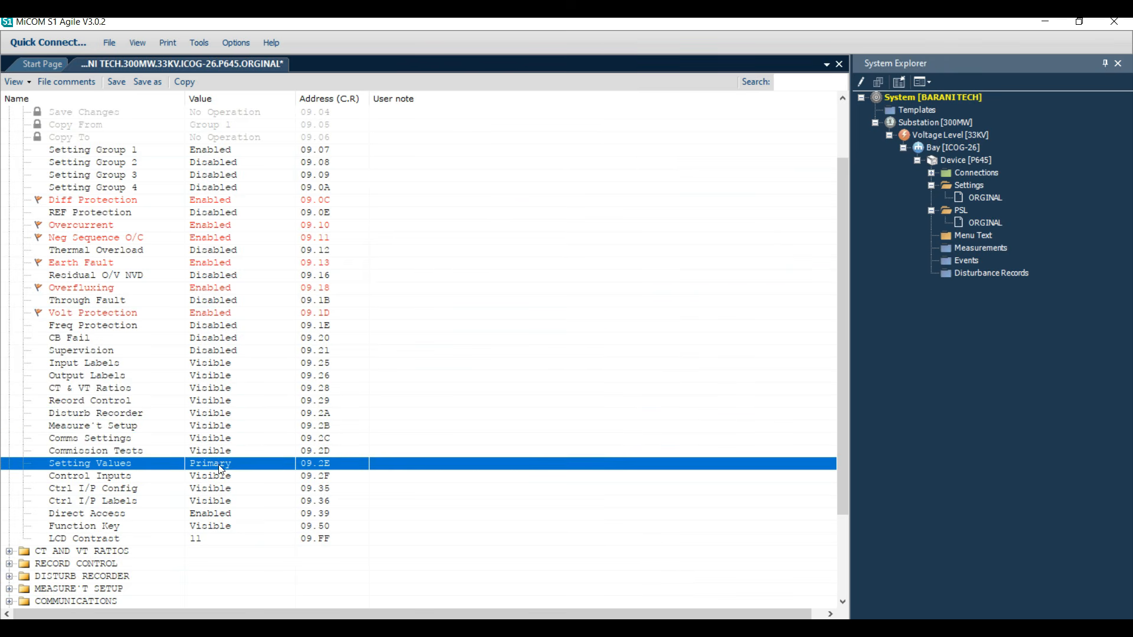
- Choose Primary as the option for Setting Values under CONFIGURATION
{"action": "double_click", "coordinate": [227, 464]}
{"action": "left_click", "coordinate": [478, 354]}
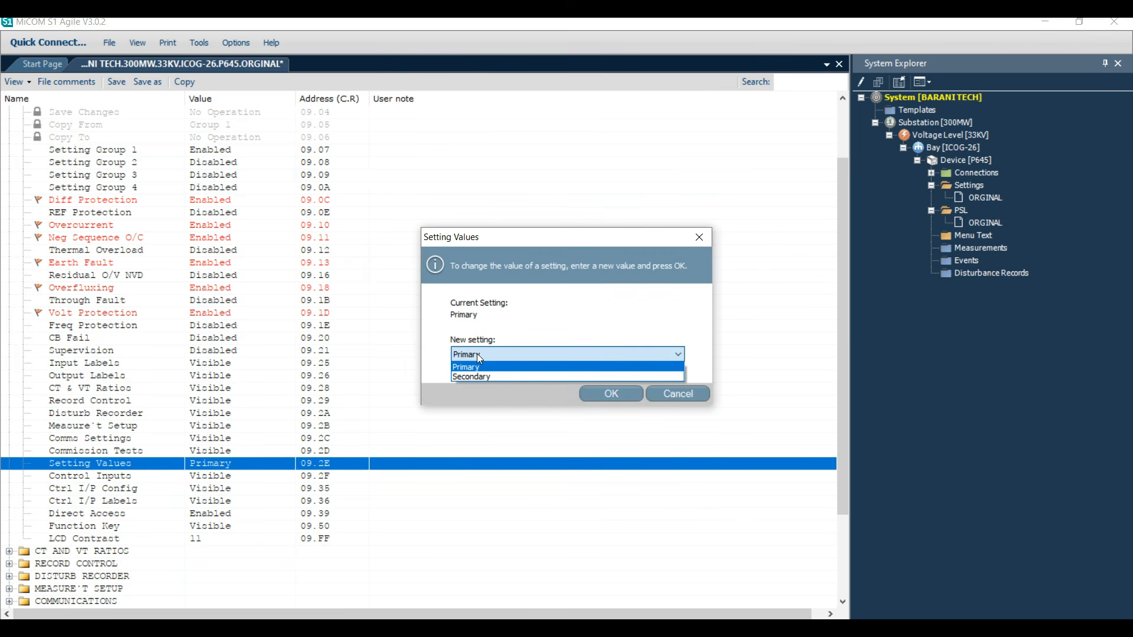
{"action": "left_click", "coordinate": [487, 366]}
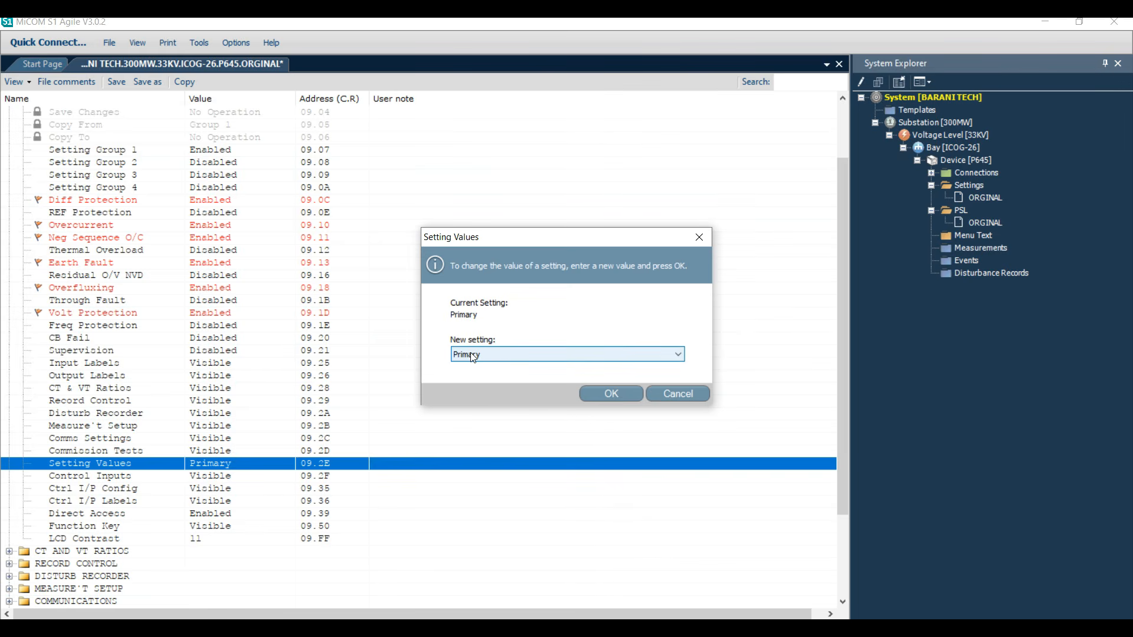
{"action": "left_click", "coordinate": [620, 394]}
- Check the last CONFIGURATION entries after Control Inputs and collapse the CONFIGURATION group
{"action": "left_click", "coordinate": [221, 478]}
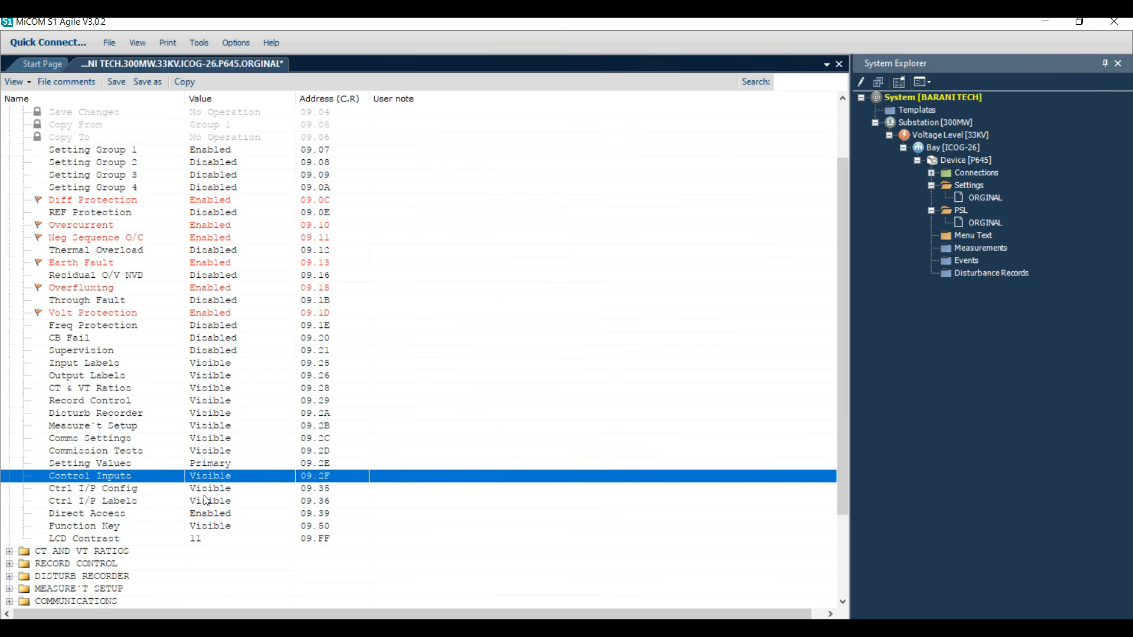
{"action": "scroll", "coordinate": [205, 500], "scroll_direction": "down", "scroll_amount": 2}
{"action": "double_click", "coordinate": [228, 468]}
{"action": "key", "text": "Escape"}
{"action": "key", "text": "Left"}
{"action": "key", "text": "Left"}
- Under CT AND VT RATIOS, set both Main VT Primary and Aux' VT Primary to 11 kV
{"action": "left_click", "coordinate": [9, 150]}
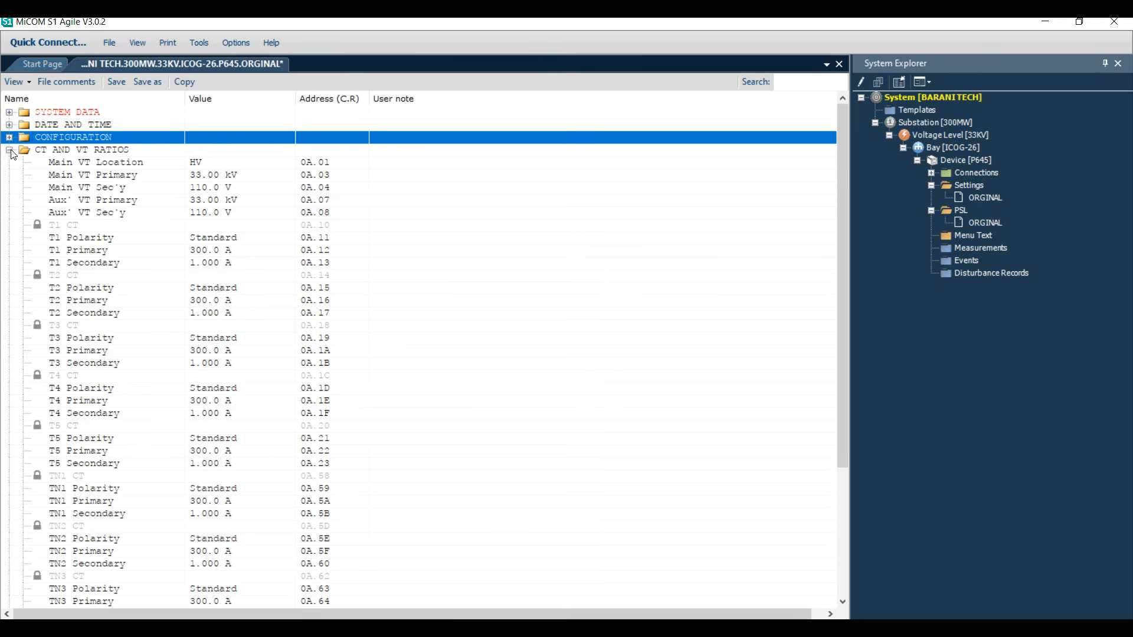
{"action": "left_click", "coordinate": [13, 155]}
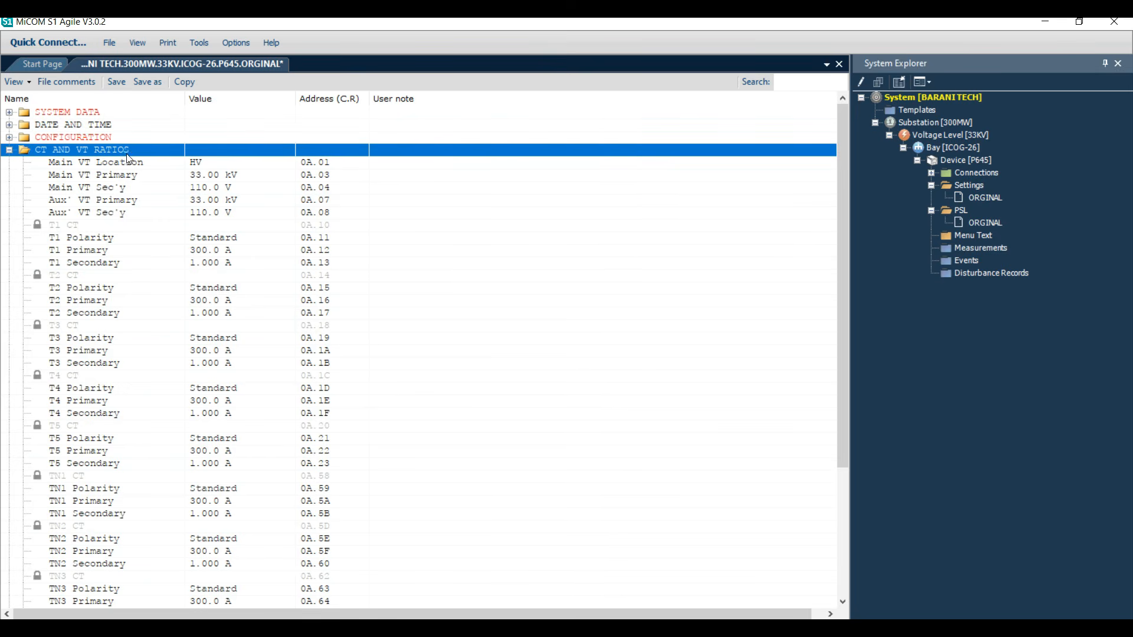
{"action": "left_click", "coordinate": [236, 166]}
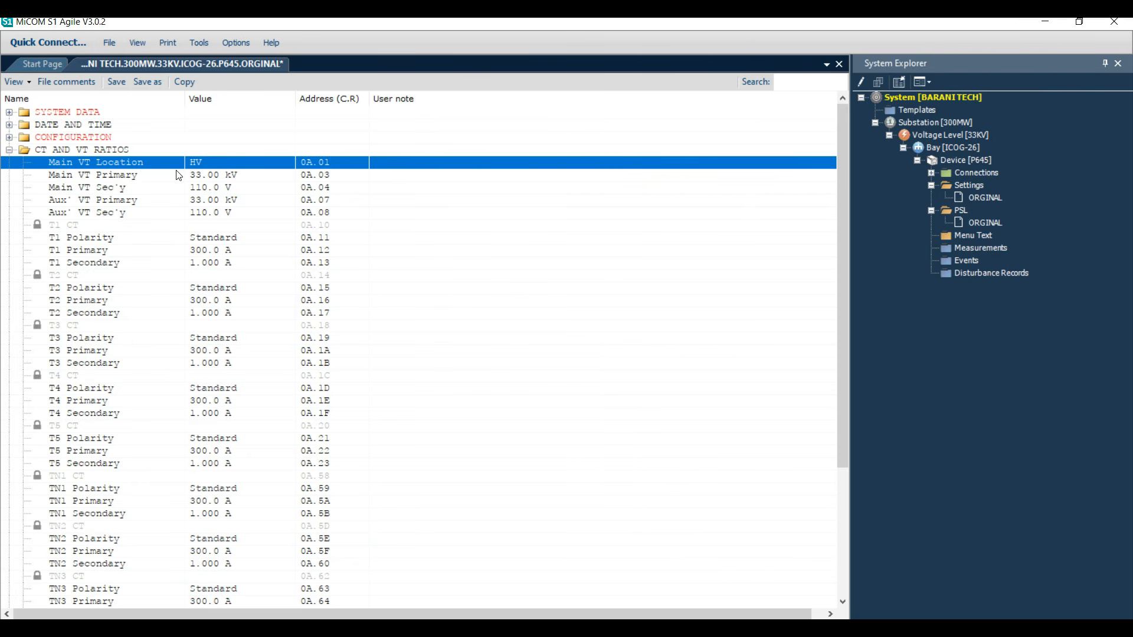
{"action": "left_click", "coordinate": [208, 176]}
{"action": "double_click", "coordinate": [208, 176]}
{"action": "type", "text": "11.00 kV"}
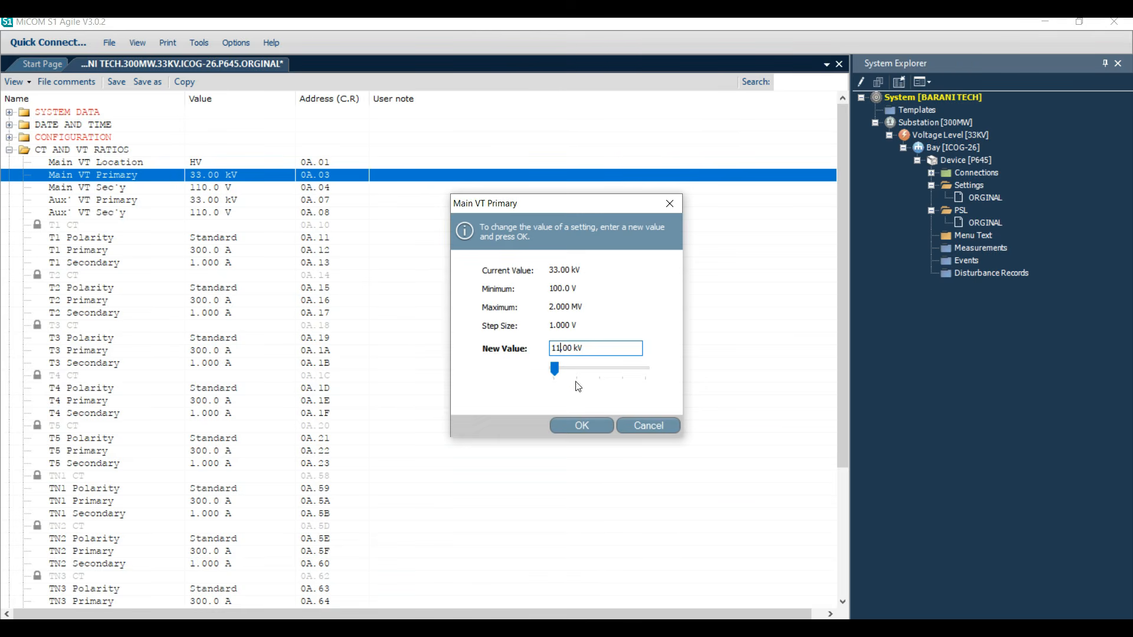
{"action": "key", "text": "Return"}
{"action": "key", "text": "Down"}
{"action": "key", "text": "Down"}
{"action": "key", "text": "Return"}
{"action": "type", "text": "11"}
{"action": "key", "text": "Return"}
- Set the T1 Primary CT rating to 500 A and the T2 Primary rating to 3000 A
{"action": "left_click", "coordinate": [228, 252]}
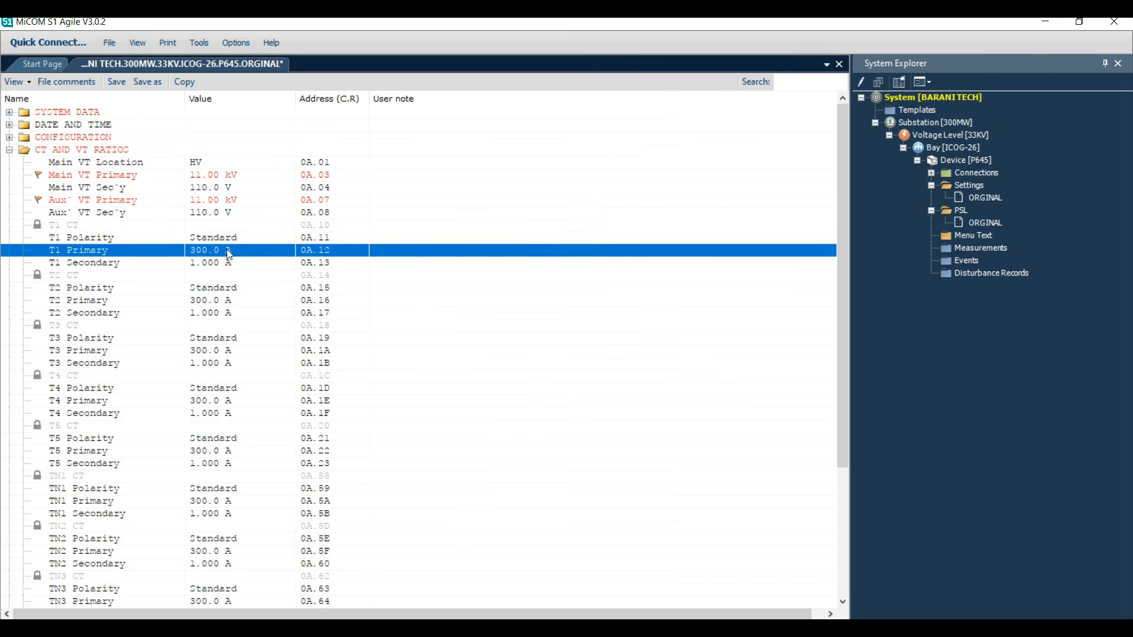
{"action": "double_click", "coordinate": [226, 253]}
{"action": "type", "text": "500"}
{"action": "key", "text": "Return"}
{"action": "key", "text": "Down"}
{"action": "key", "text": "Down"}
{"action": "key", "text": "Down"}
{"action": "key", "text": "Down"}
{"action": "key", "text": "Return"}
{"action": "type", "text": "3000"}
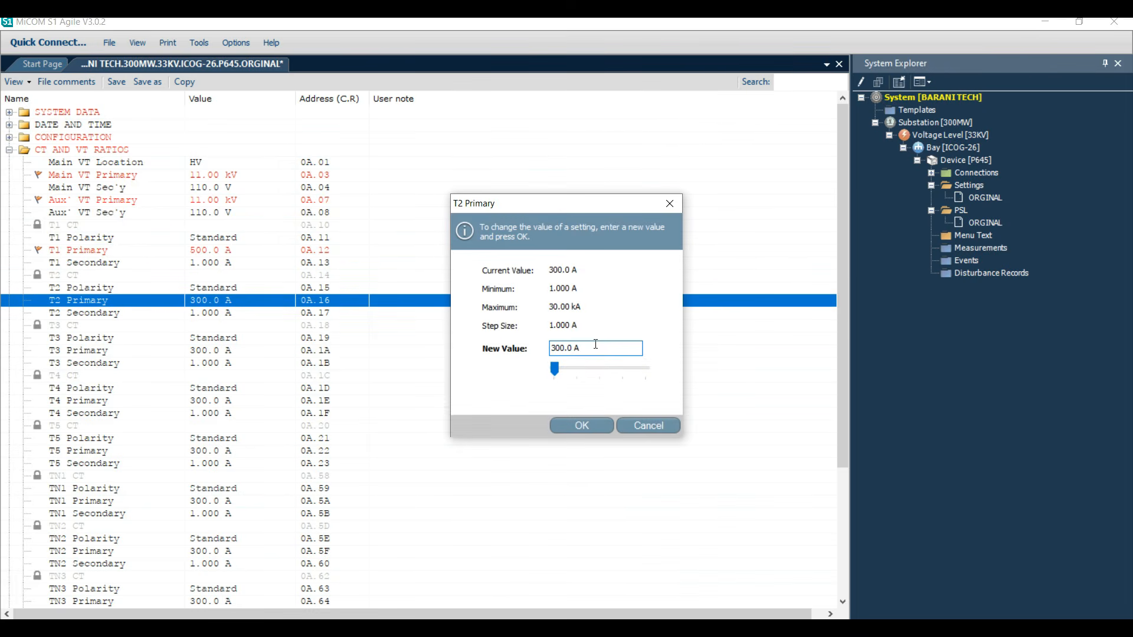
{"action": "key", "text": "Return"}
- Set the T3, T4 and T5 Primary CT ratings to 3000 A each
{"action": "double_click", "coordinate": [226, 350]}
{"action": "type", "text": "3000"}
{"action": "key", "text": "Return"}
{"action": "double_click", "coordinate": [223, 401]}
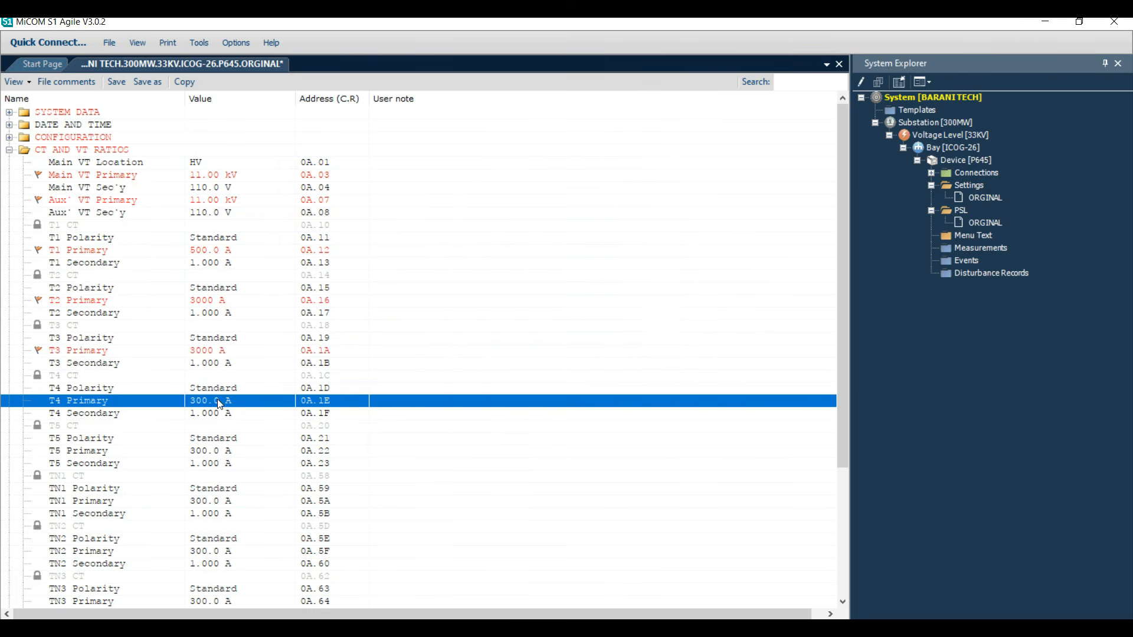
{"action": "type", "text": "3000"}
{"action": "key", "text": "Return"}
{"action": "scroll", "coordinate": [235, 304], "scroll_direction": "down", "scroll_amount": 2}
{"action": "double_click", "coordinate": [229, 376]}
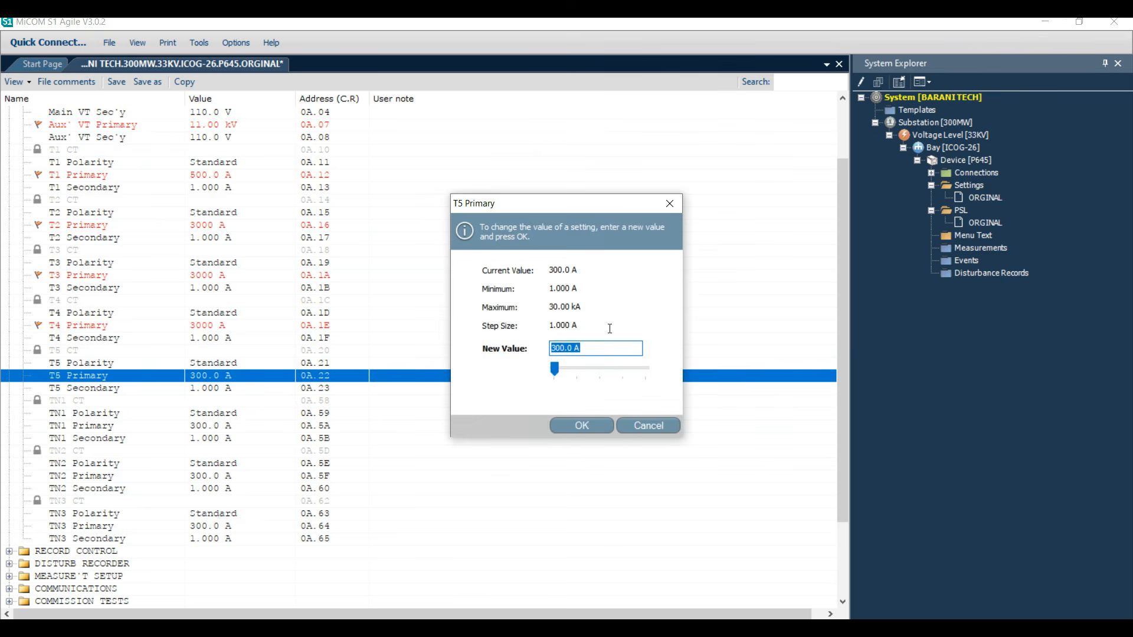
{"action": "type", "text": "3000"}
{"action": "key", "text": "Return"}
- Review the TN1, TN2 and TN3 CT entries and collapse the CT AND VT RATIOS group
{"action": "left_click", "coordinate": [221, 413]}
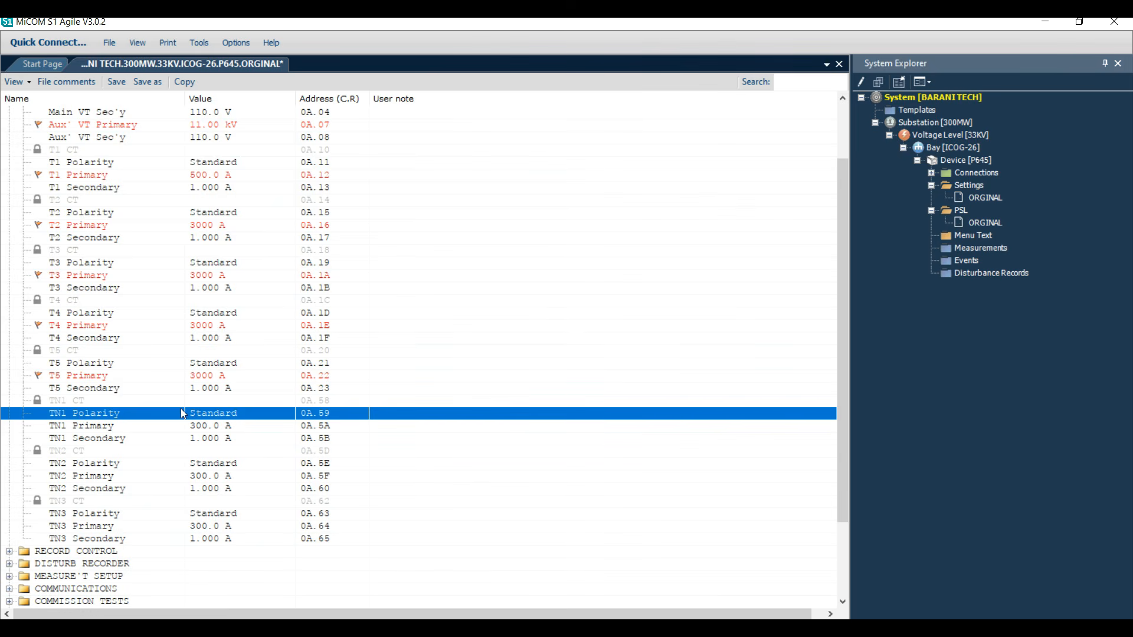
{"action": "left_click", "coordinate": [227, 440]}
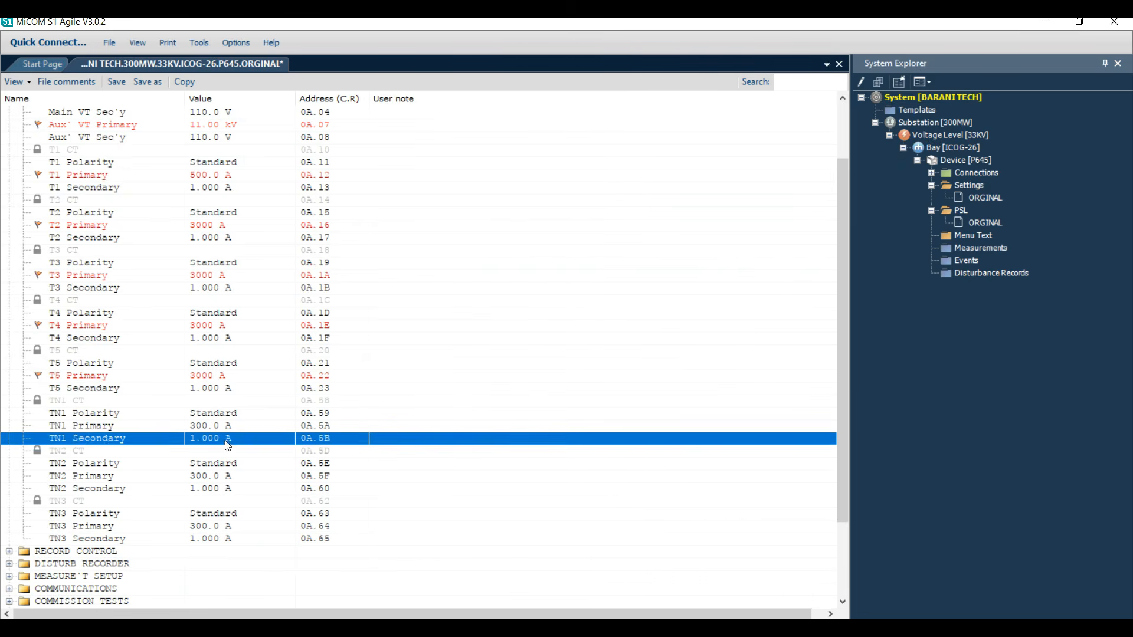
{"action": "left_click", "coordinate": [219, 479]}
{"action": "scroll", "coordinate": [224, 479], "scroll_direction": "down", "scroll_amount": 2}
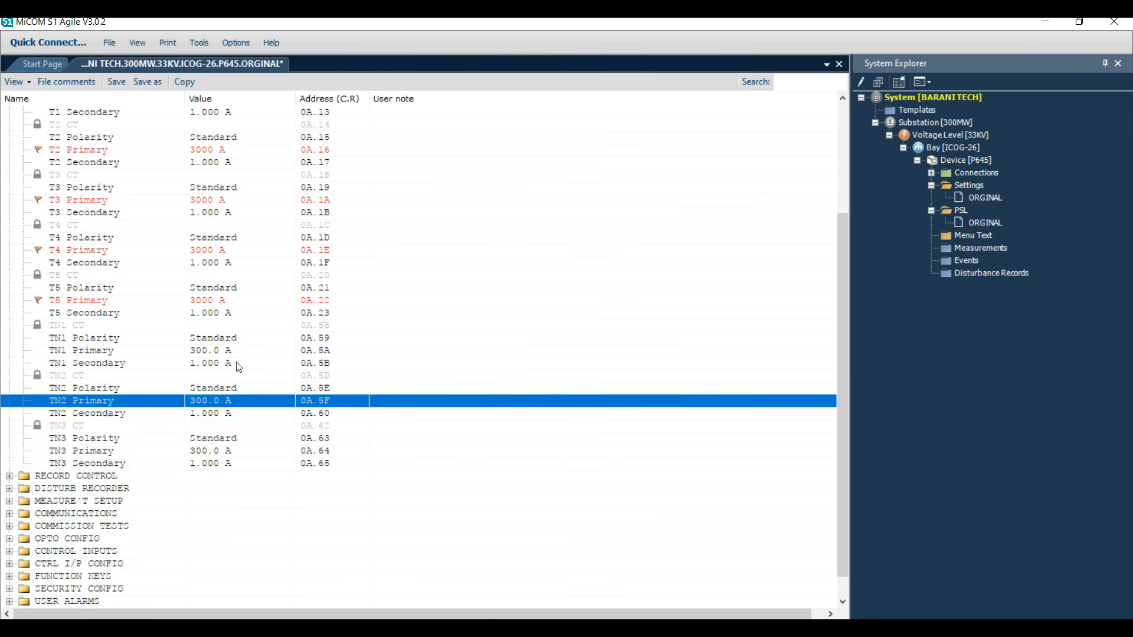
{"action": "scroll", "coordinate": [157, 472], "scroll_direction": "down", "scroll_amount": 1}
{"action": "scroll", "coordinate": [141, 451], "scroll_direction": "up", "scroll_amount": 5}
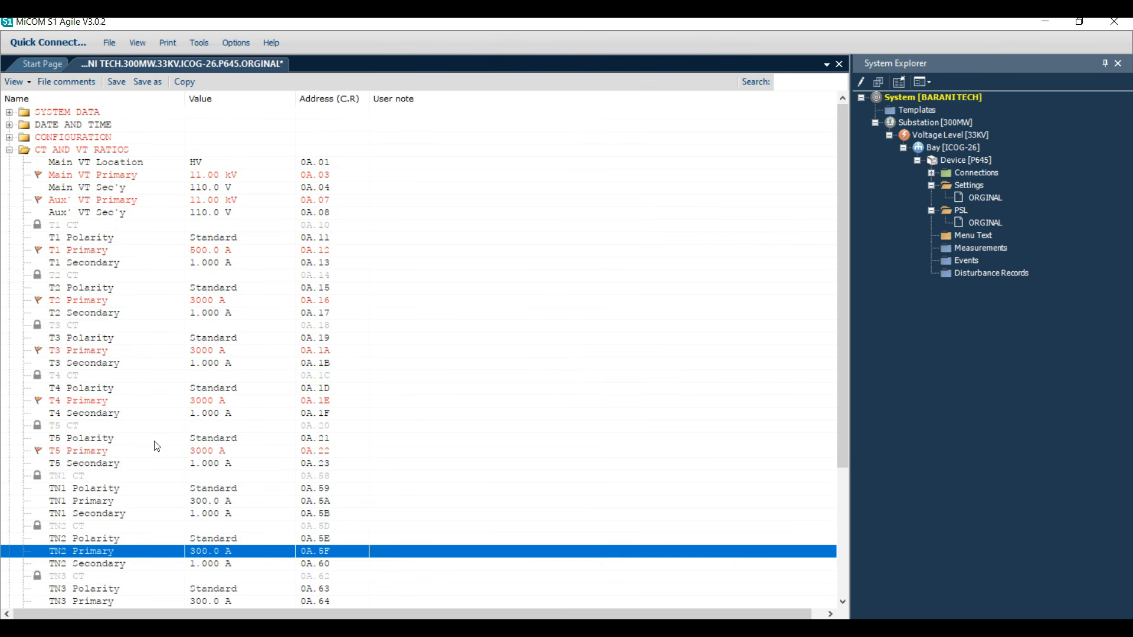
{"action": "left_click", "coordinate": [9, 150]}
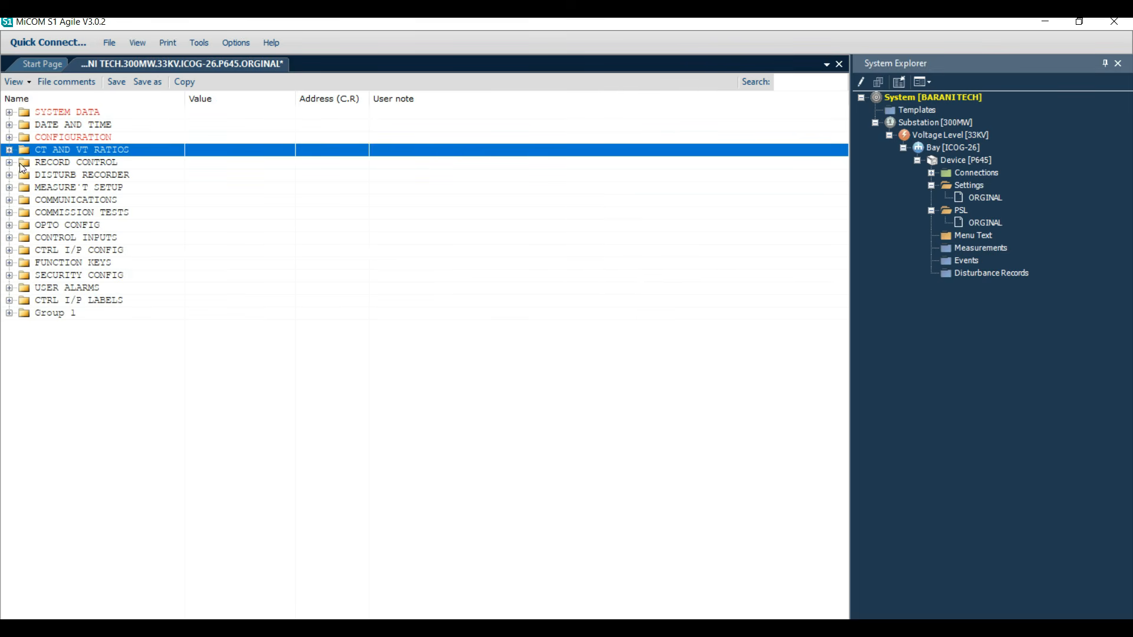
- Expand RECORD CONTROL, review its event recording settings such as Protection Event and Maint Rec Event, and collapse it
{"action": "left_click", "coordinate": [10, 163]}
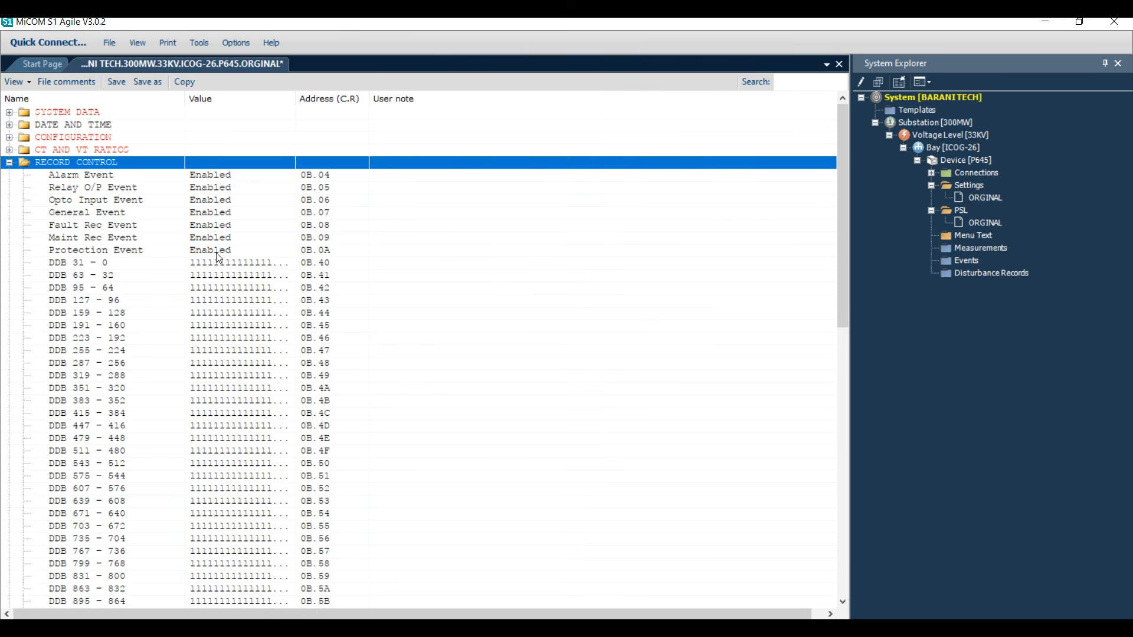
{"action": "left_click", "coordinate": [145, 255]}
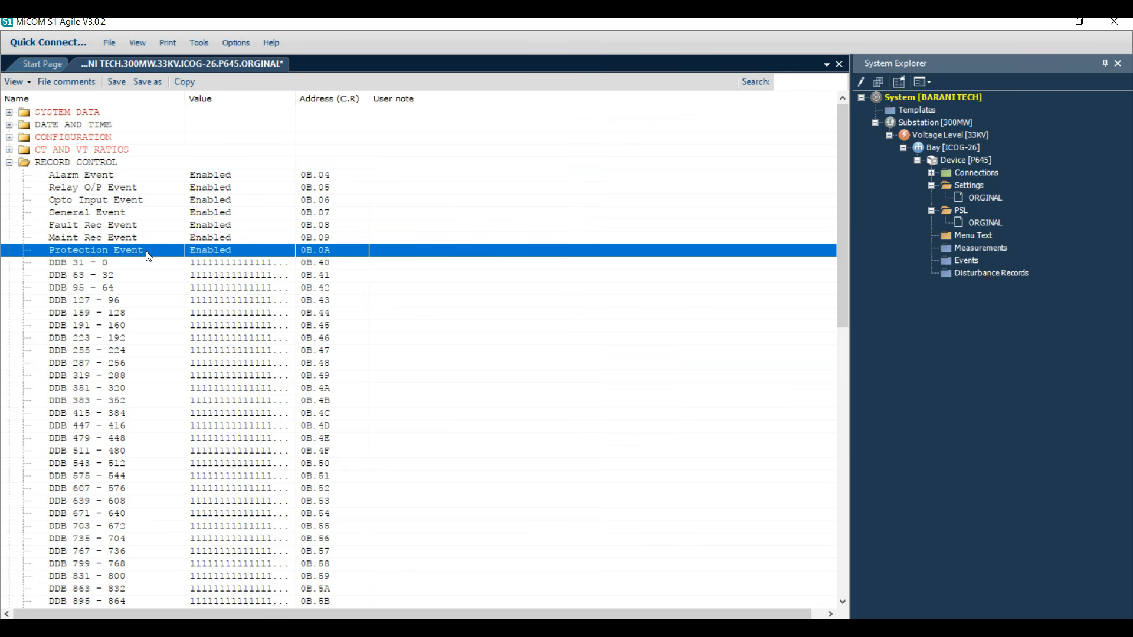
{"action": "left_click", "coordinate": [162, 237]}
{"action": "left_click", "coordinate": [9, 162]}
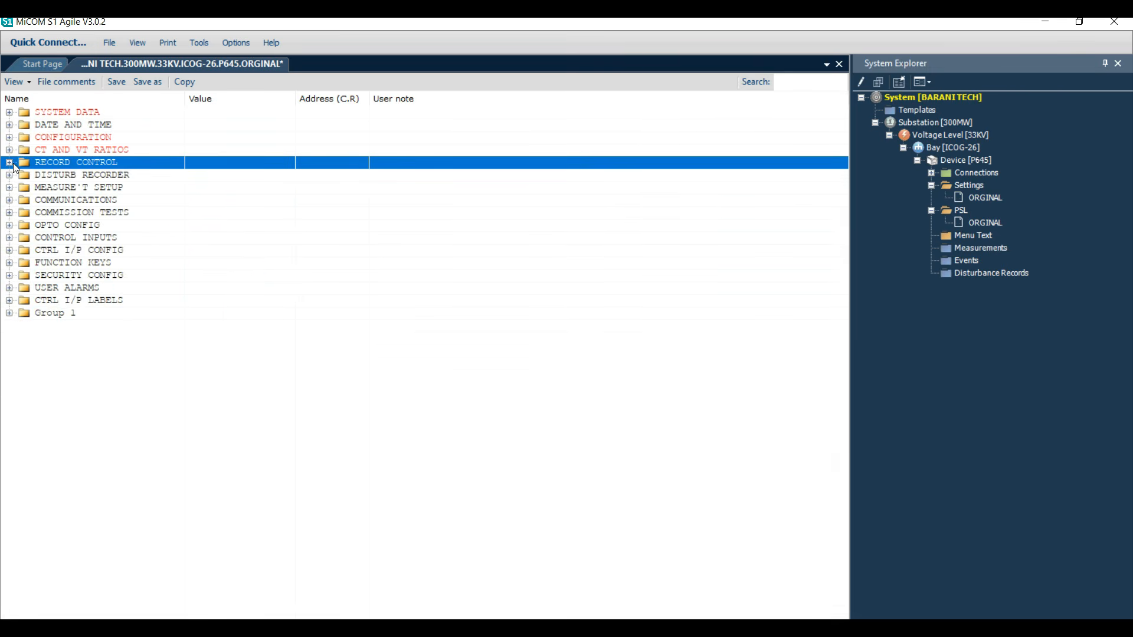
- Expand DISTURB RECORDER and examine its duration, trigger position, trigger mode and analog channel assignments
{"action": "left_click", "coordinate": [9, 175]}
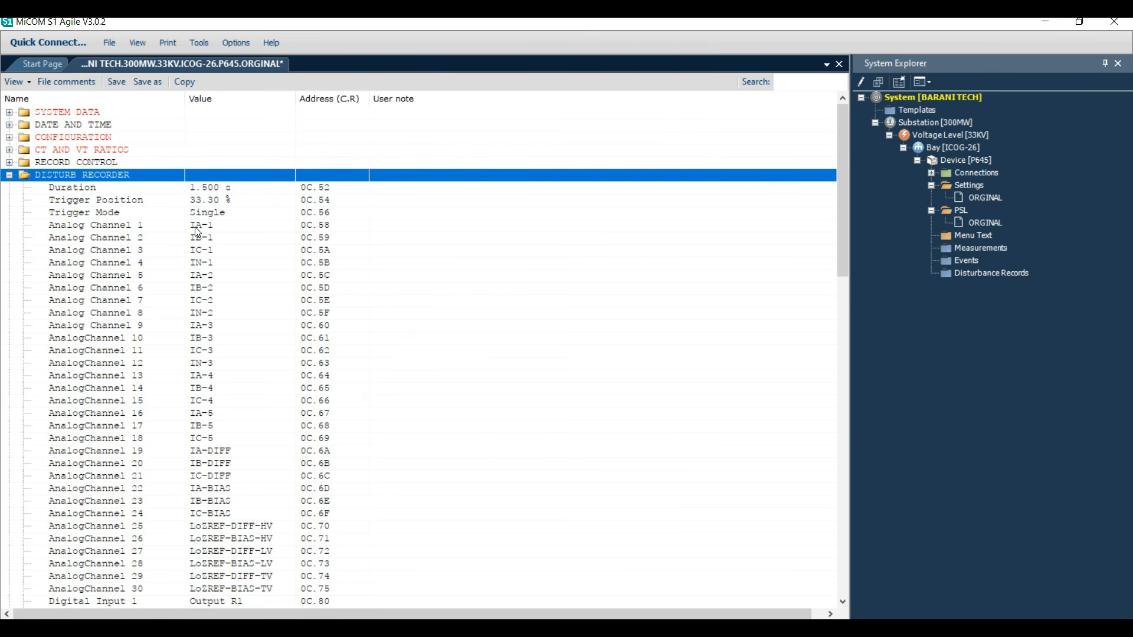
{"action": "left_click", "coordinate": [10, 162]}
{"action": "left_click", "coordinate": [11, 163]}
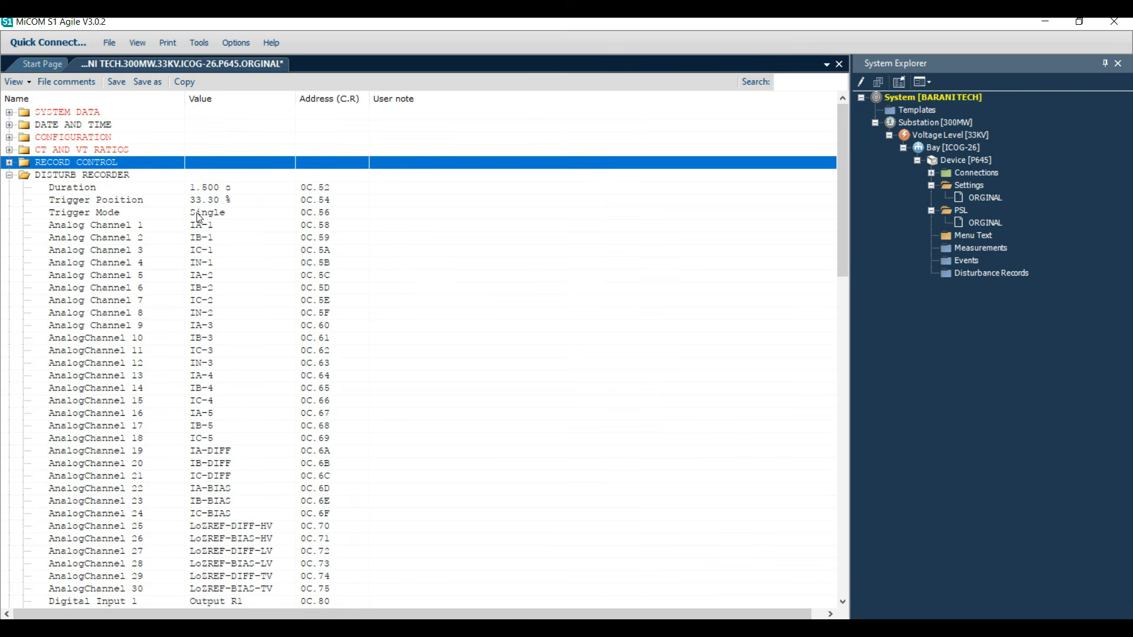
{"action": "left_click_drag", "start_coordinate": [210, 188], "coordinate": [230, 396]}
{"action": "scroll", "coordinate": [224, 413], "scroll_direction": "down", "scroll_amount": 4}
{"action": "key", "text": "Down"}
{"action": "key", "text": "Down"}
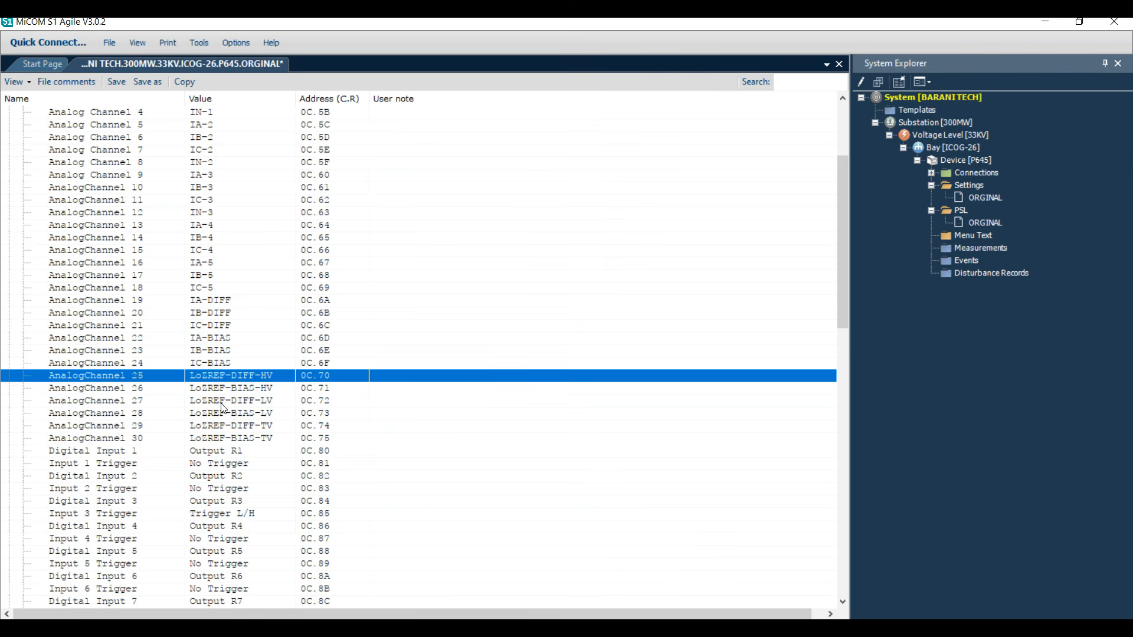
- Review the DISTURB RECORDER digital input assignments and inspect the trigger options for Input 1 Trigger
{"action": "scroll", "coordinate": [229, 401], "scroll_direction": "down", "scroll_amount": 2}
{"action": "left_click", "coordinate": [231, 380]}
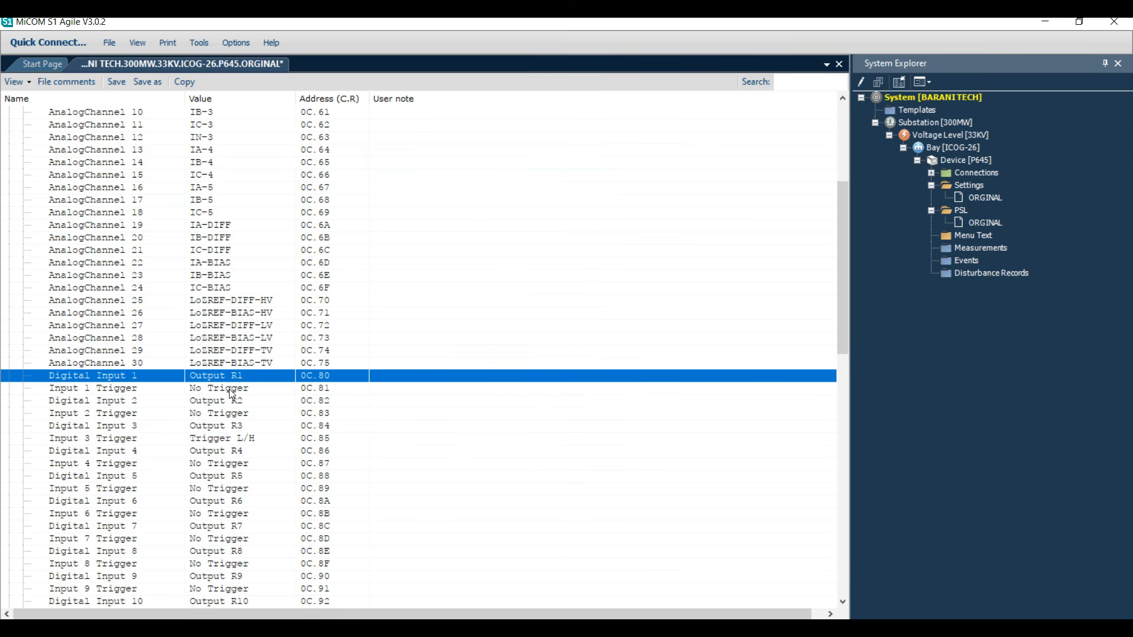
{"action": "left_click", "coordinate": [232, 390]}
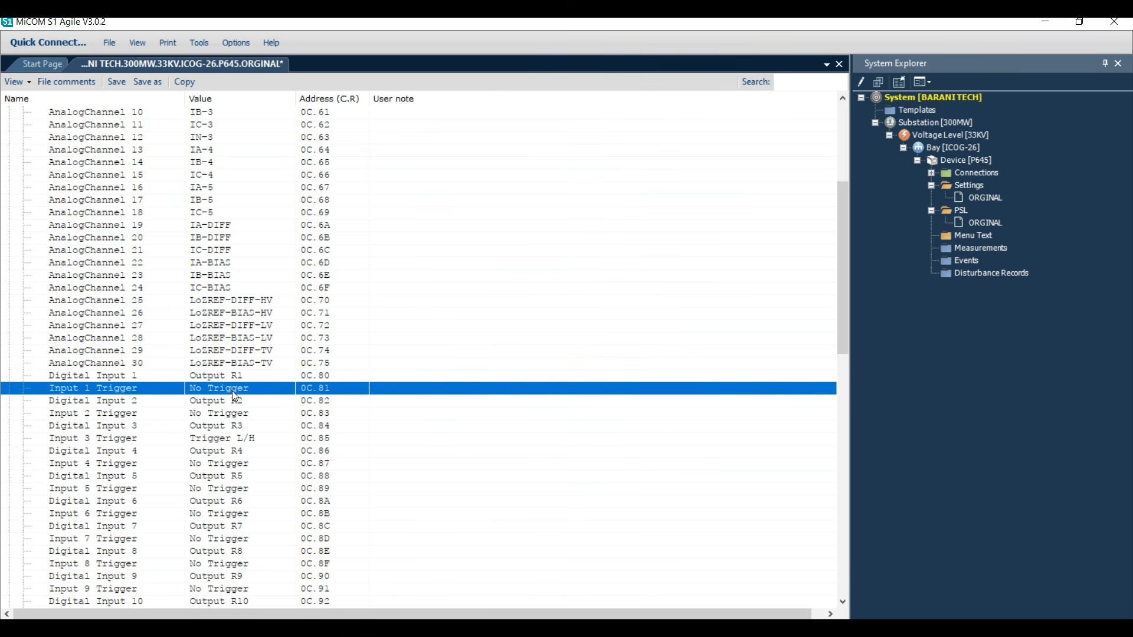
{"action": "double_click", "coordinate": [232, 390]}
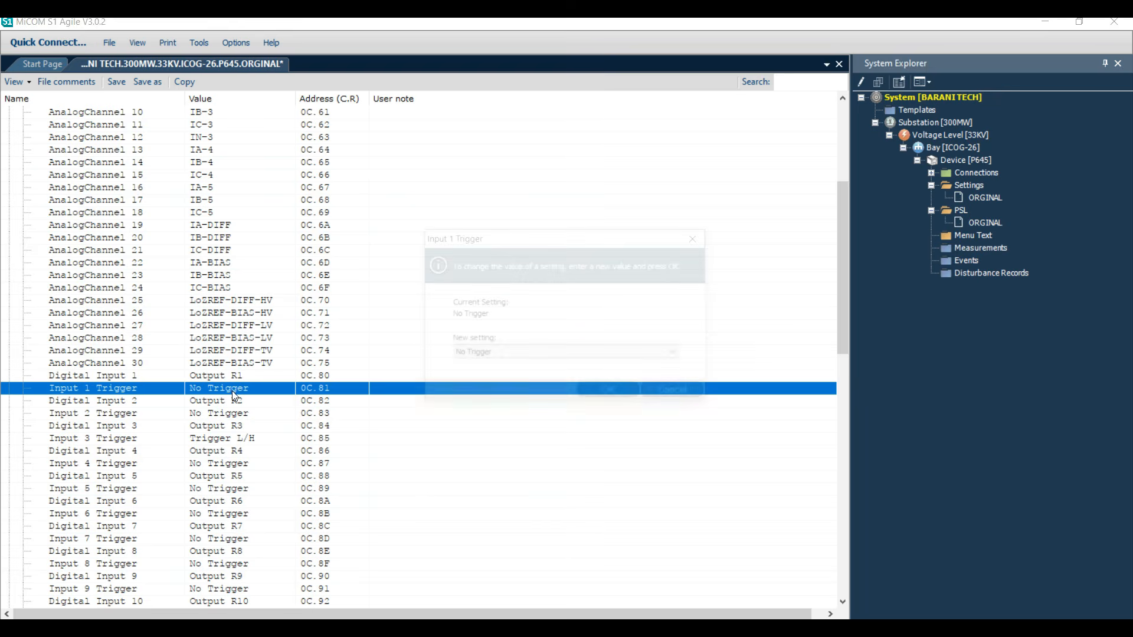
{"action": "left_click", "coordinate": [506, 355]}
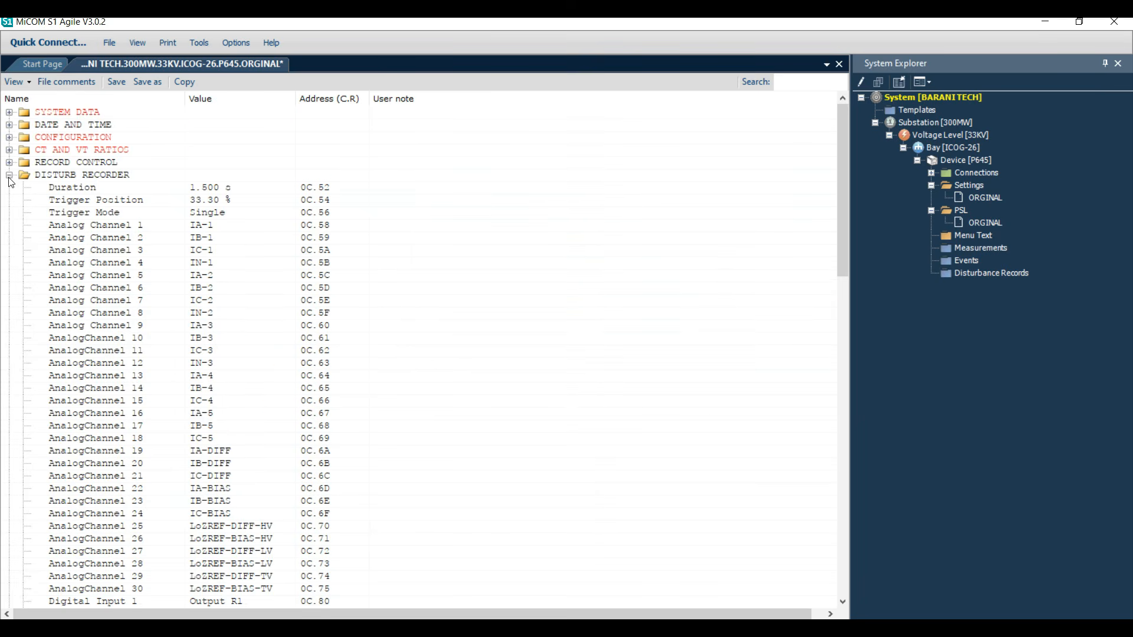
- Collapse DISTURB RECORDER, then expand MEASURE'T SETUP and review its Local Values and Remote Values settings
{"action": "left_click", "coordinate": [9, 174]}
{"action": "left_click", "coordinate": [9, 188]}
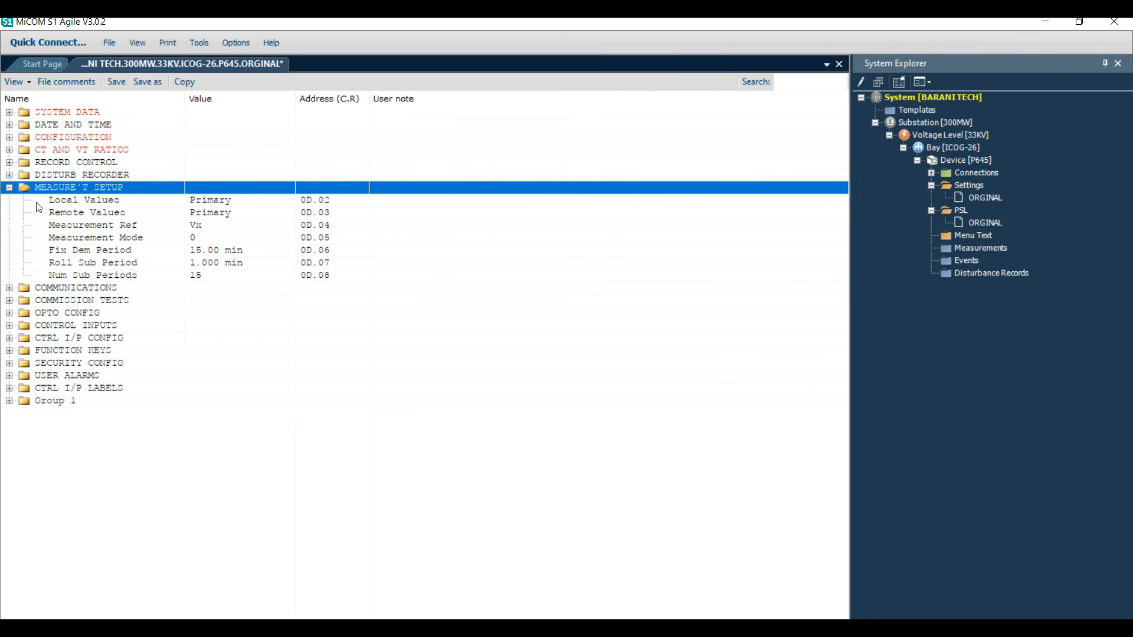
{"action": "left_click", "coordinate": [235, 203]}
{"action": "left_click", "coordinate": [234, 216]}
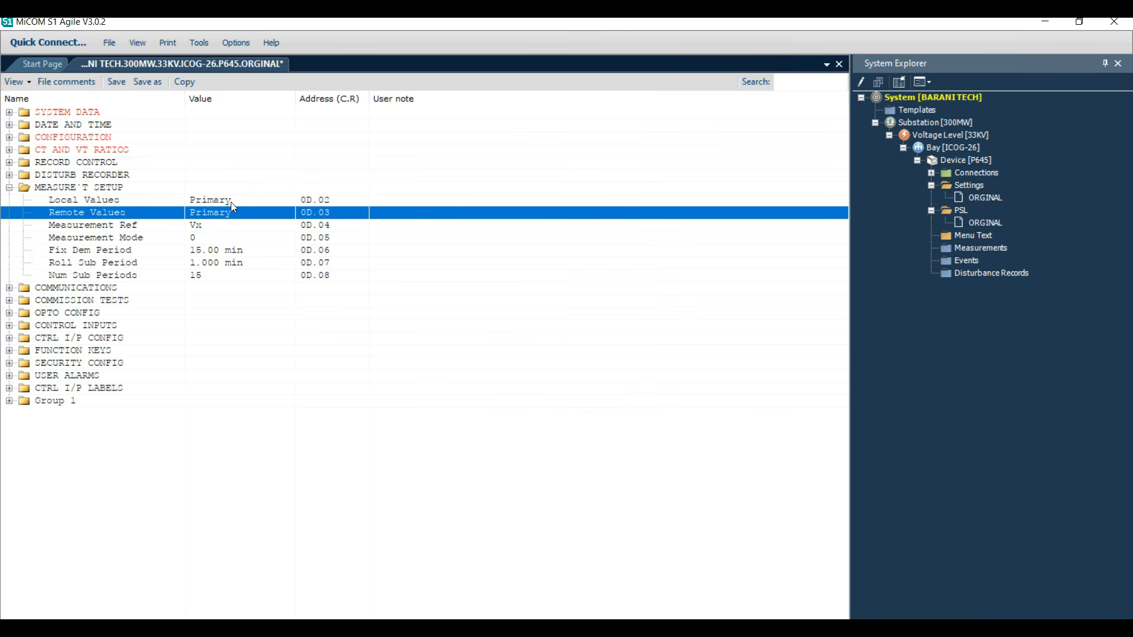
{"action": "left_click", "coordinate": [231, 201]}
{"action": "left_click", "coordinate": [233, 216]}
{"action": "left_click", "coordinate": [232, 201]}
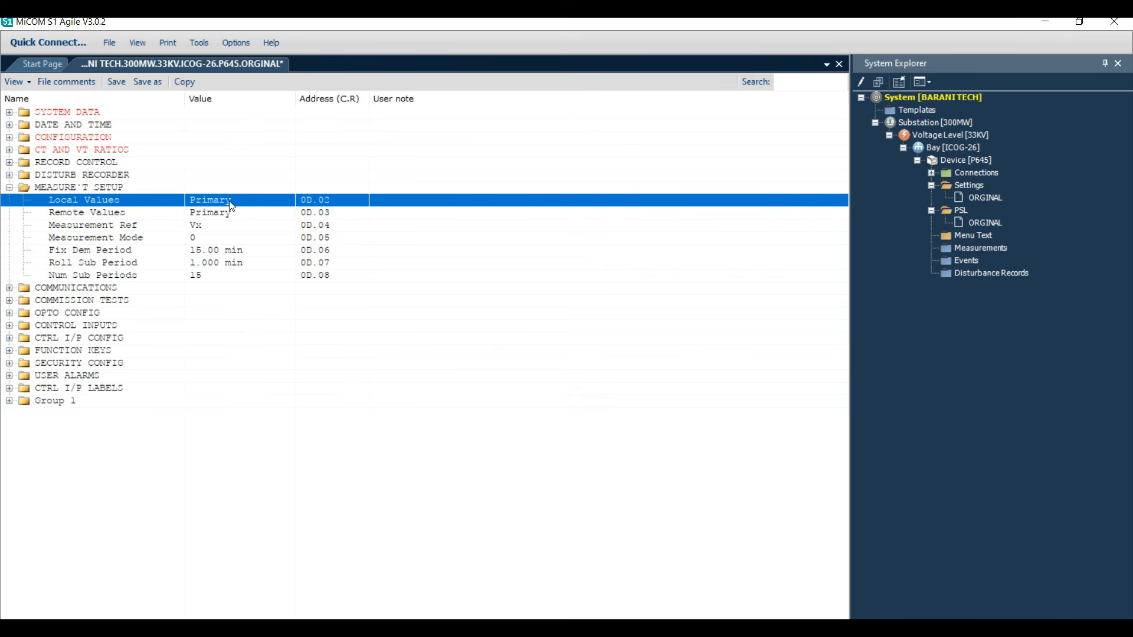
{"action": "left_click", "coordinate": [231, 216]}
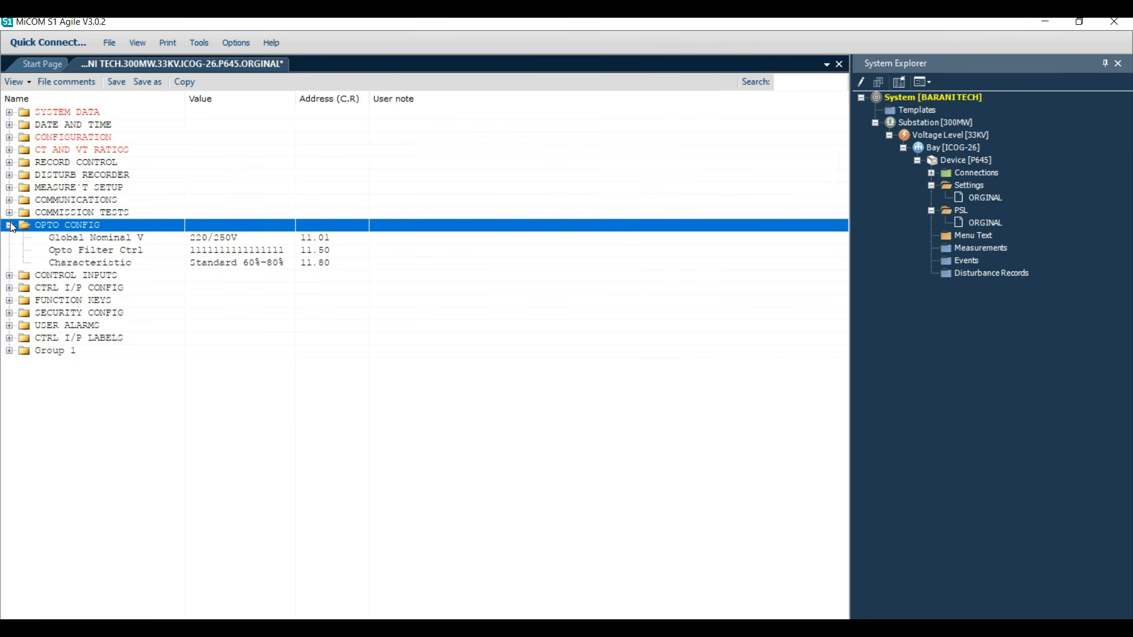
- Set Global Nominal V in OPTO CONFIG to Custom
{"action": "left_click", "coordinate": [246, 239]}
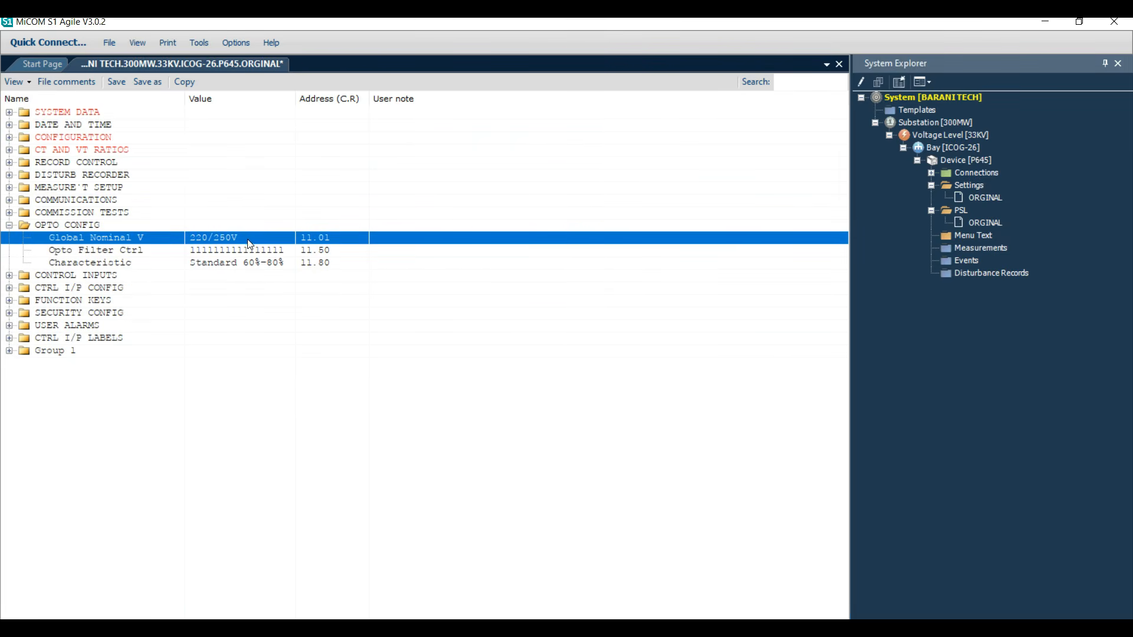
{"action": "left_click", "coordinate": [279, 248]}
{"action": "double_click", "coordinate": [278, 238]}
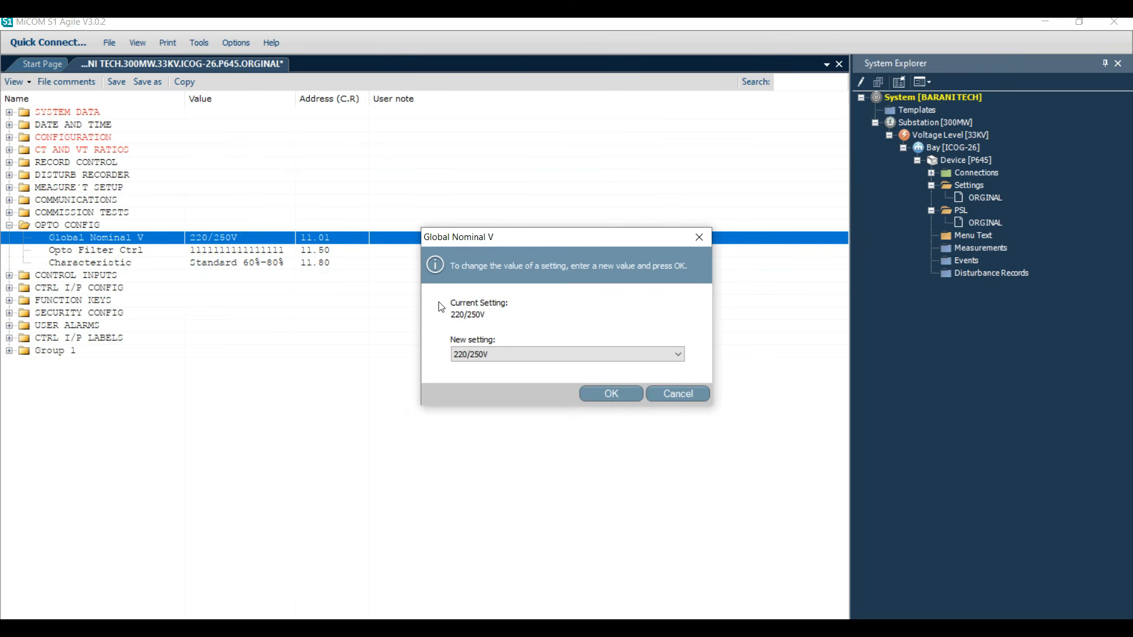
{"action": "left_click", "coordinate": [534, 353]}
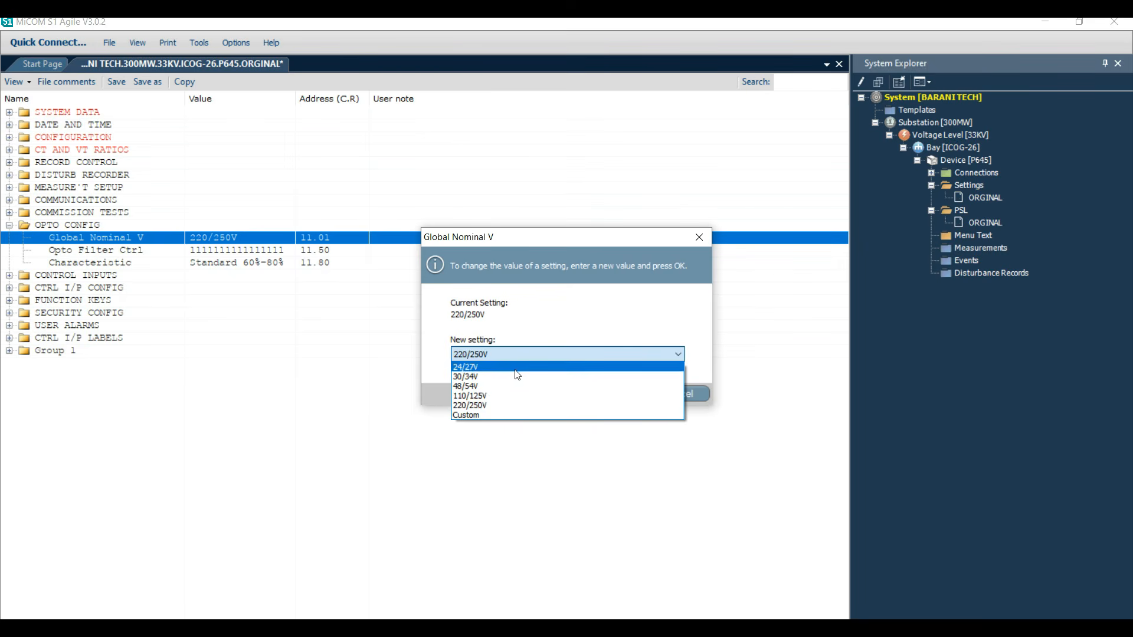
{"action": "left_click", "coordinate": [515, 415]}
{"action": "left_click", "coordinate": [556, 352]}
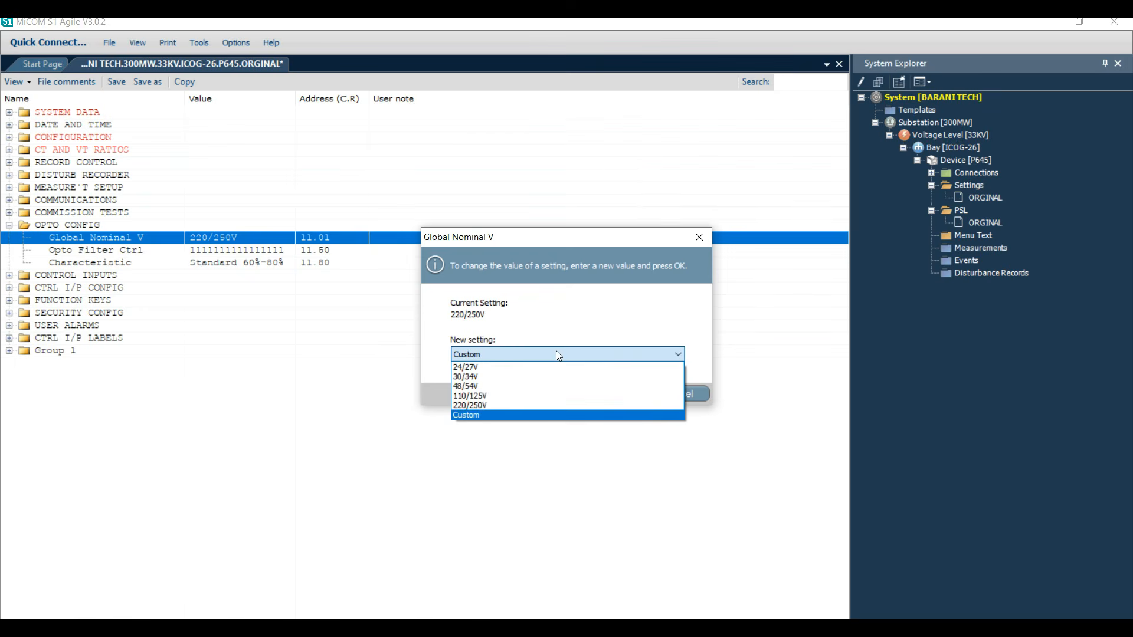
{"action": "left_click", "coordinate": [558, 352]}
{"action": "key", "text": "Return"}
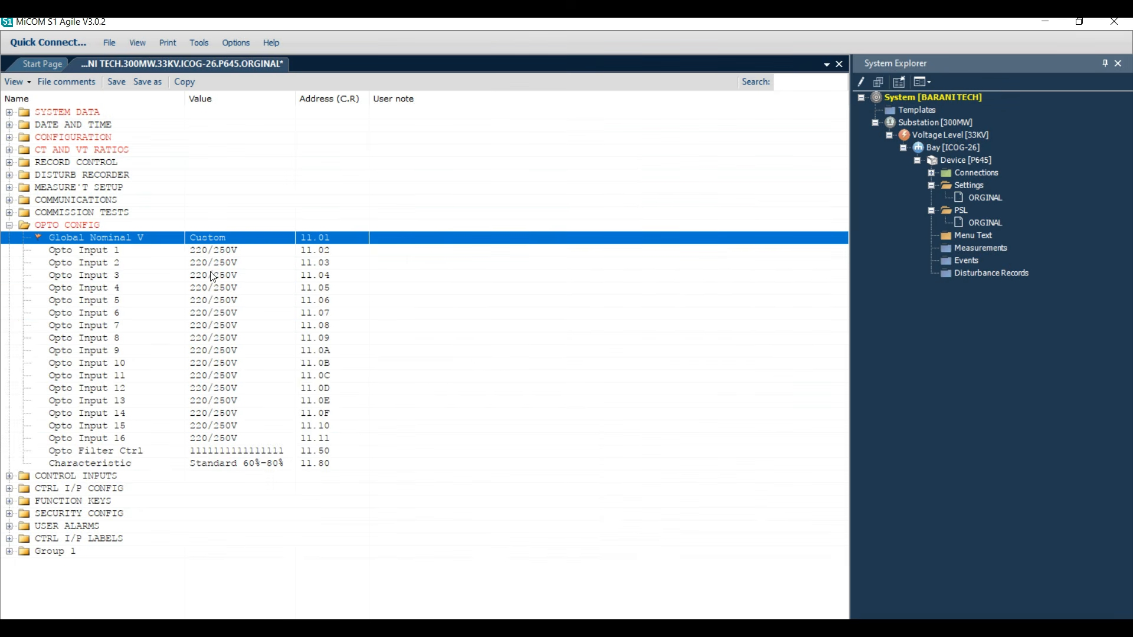
- Examine the individual opto input voltage entries and the options for Opto Input 1, closing its dialog without a change
{"action": "key", "text": "Down"}
{"action": "key", "text": "Down"}
{"action": "key", "text": "Down"}
{"action": "key", "text": "Down"}
{"action": "key", "text": "Down"}
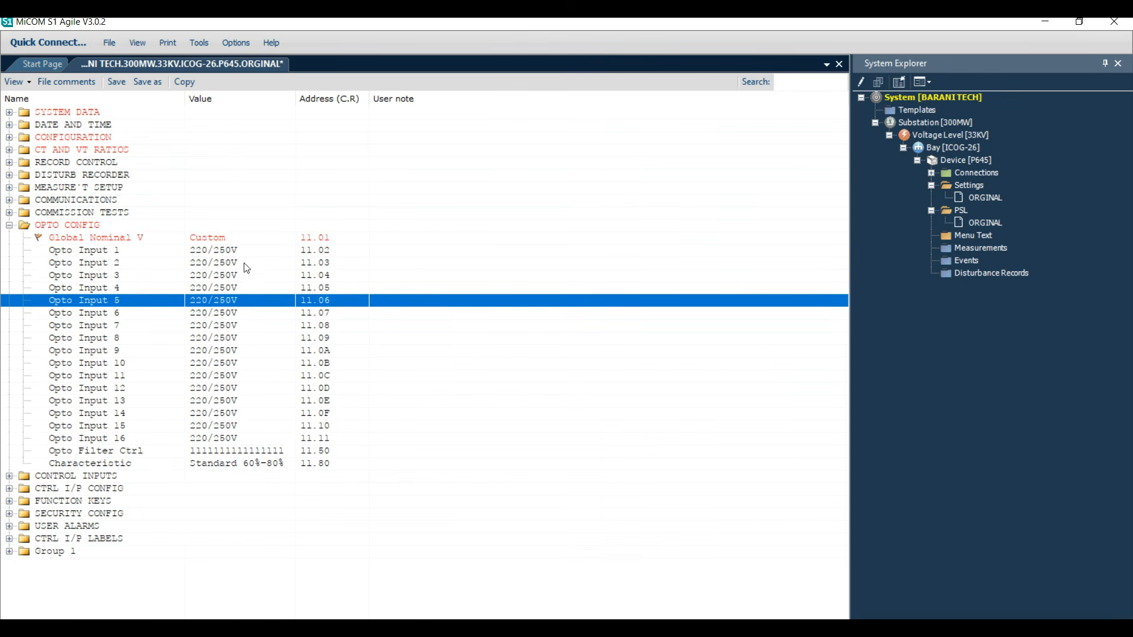
{"action": "double_click", "coordinate": [245, 250]}
{"action": "left_click", "coordinate": [490, 353]}
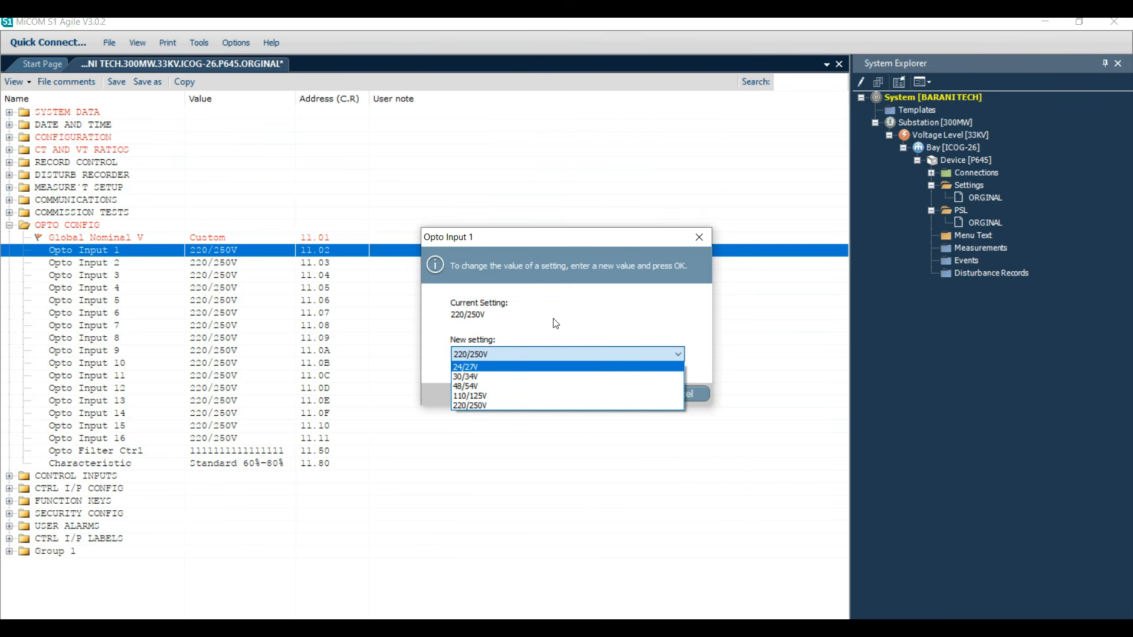
{"action": "left_click", "coordinate": [662, 384]}
{"action": "left_click", "coordinate": [661, 392]}
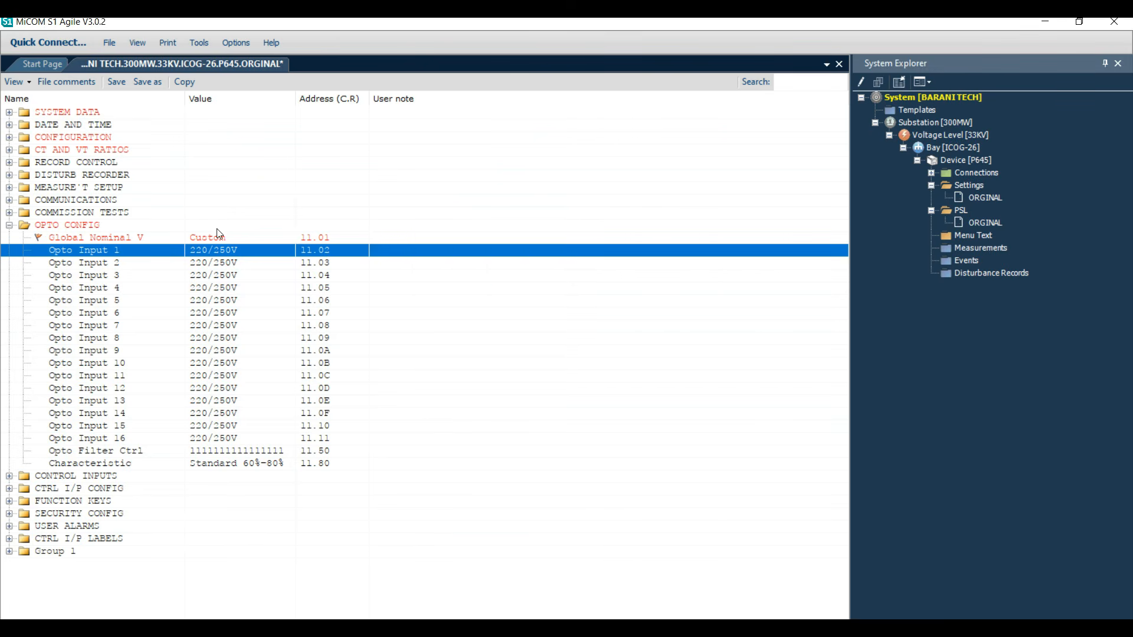
- Set Global Nominal V in OPTO CONFIG to 110/125V
{"action": "left_click", "coordinate": [221, 236]}
{"action": "double_click", "coordinate": [221, 236]}
{"action": "left_click", "coordinate": [496, 354]}
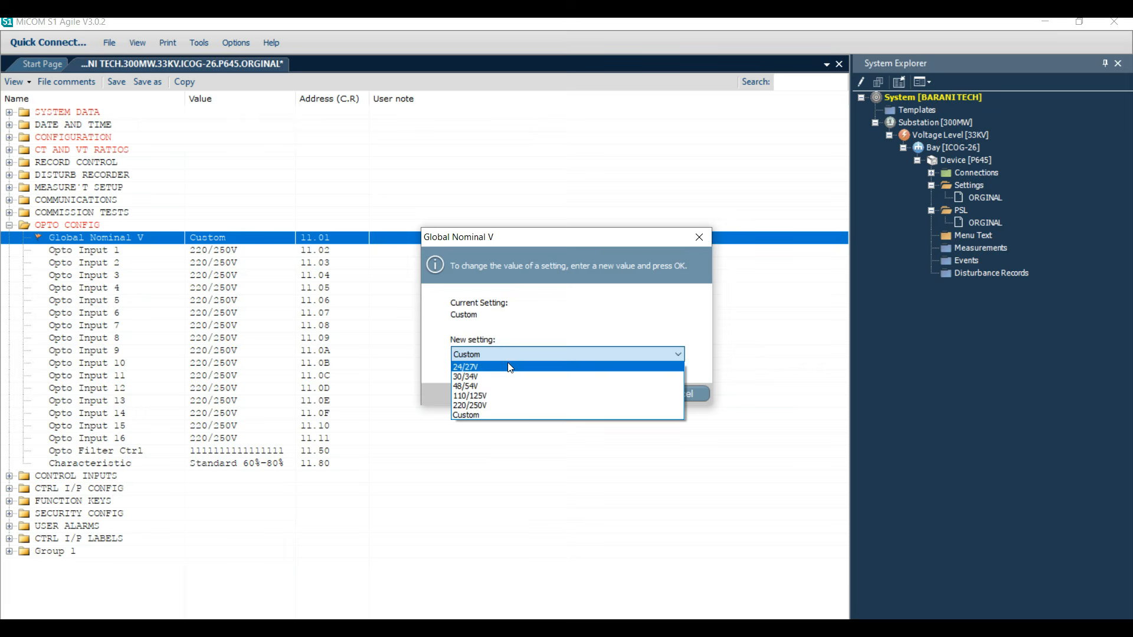
{"action": "left_click", "coordinate": [497, 399]}
{"action": "left_click", "coordinate": [604, 394]}
- Inspect the input filter selections in Opto Filter Ctrl and close the dialog
{"action": "double_click", "coordinate": [222, 250]}
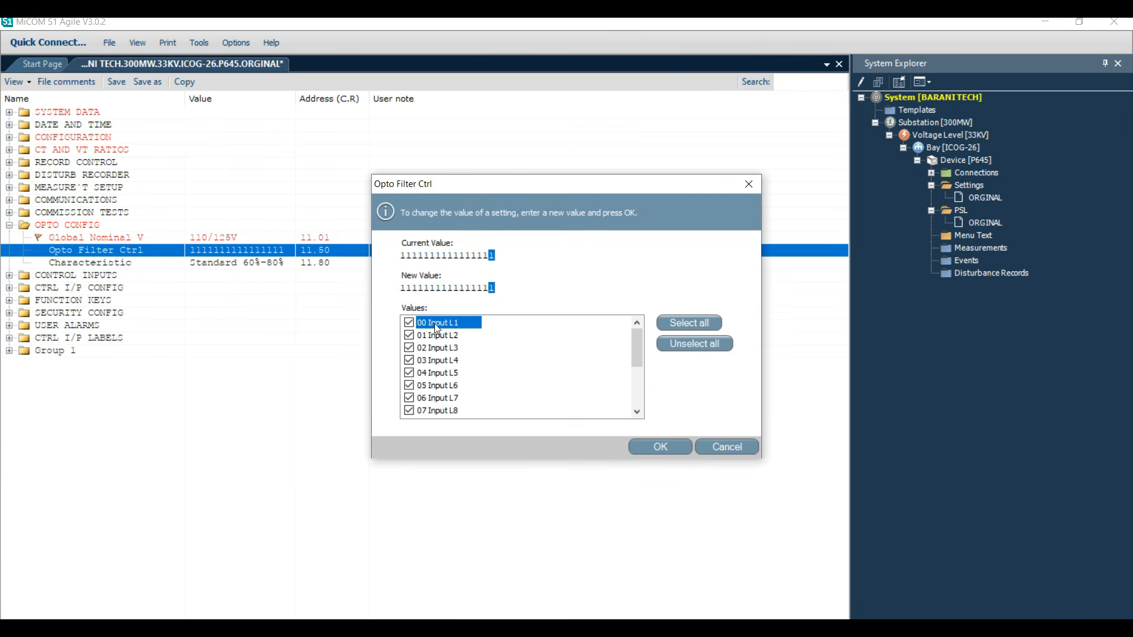
{"action": "left_click", "coordinate": [414, 323]}
{"action": "left_click", "coordinate": [655, 445]}
- Set the OPTO CONFIG Characteristic to 50% - 70%
{"action": "left_click", "coordinate": [222, 263]}
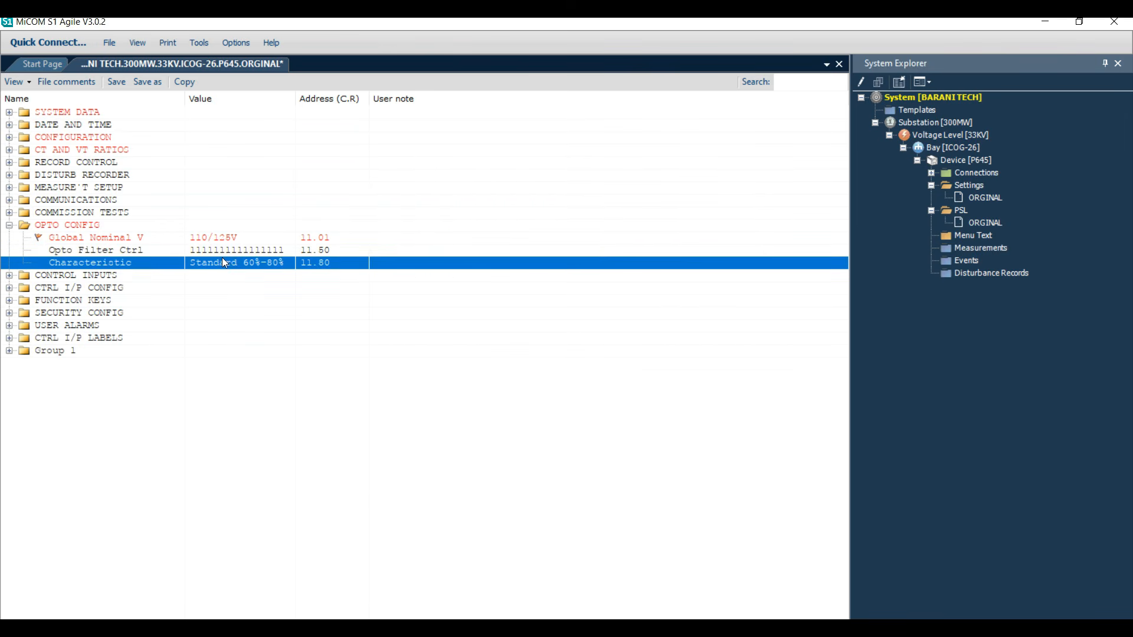
{"action": "double_click", "coordinate": [223, 263]}
{"action": "left_click", "coordinate": [502, 353]}
{"action": "left_click", "coordinate": [507, 377]}
{"action": "left_click", "coordinate": [588, 388]}
- Set the OPTO CONFIG Characteristic back to Standard 60%-80%
{"action": "double_click", "coordinate": [266, 262]}
{"action": "left_click", "coordinate": [485, 354]}
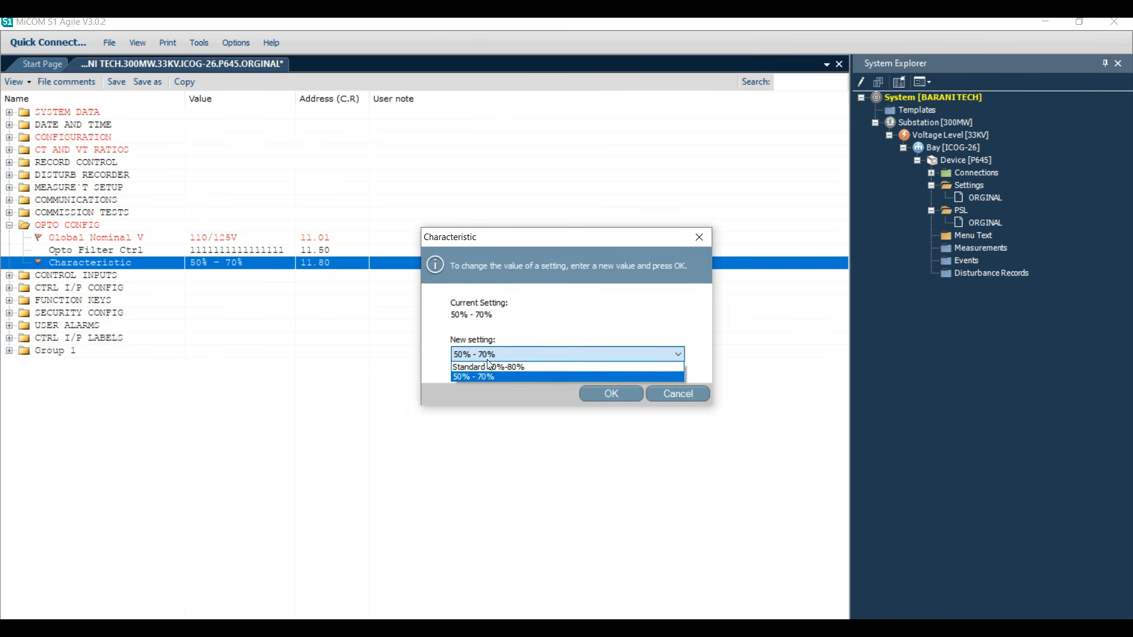
{"action": "left_click", "coordinate": [488, 367]}
{"action": "left_click", "coordinate": [607, 393]}
{"action": "left_click", "coordinate": [371, 326]}
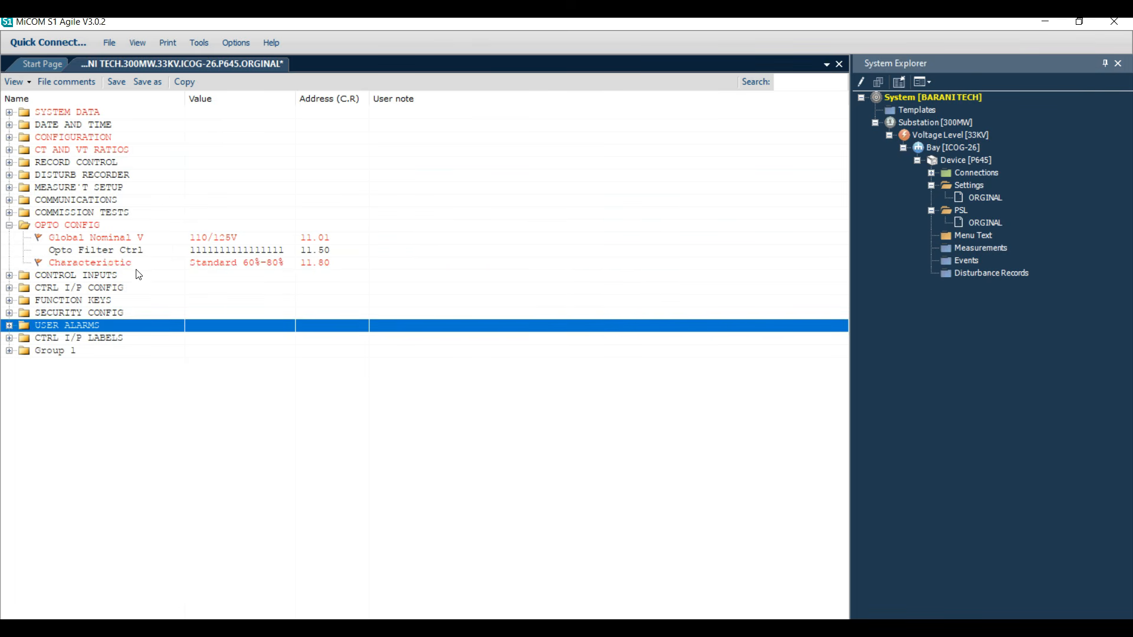
- Collapse OPTO CONFIG, expand SECURITY CONFIG and inspect its User Banner text without changing it
{"action": "left_click", "coordinate": [9, 225]}
{"action": "left_click", "coordinate": [9, 275]}
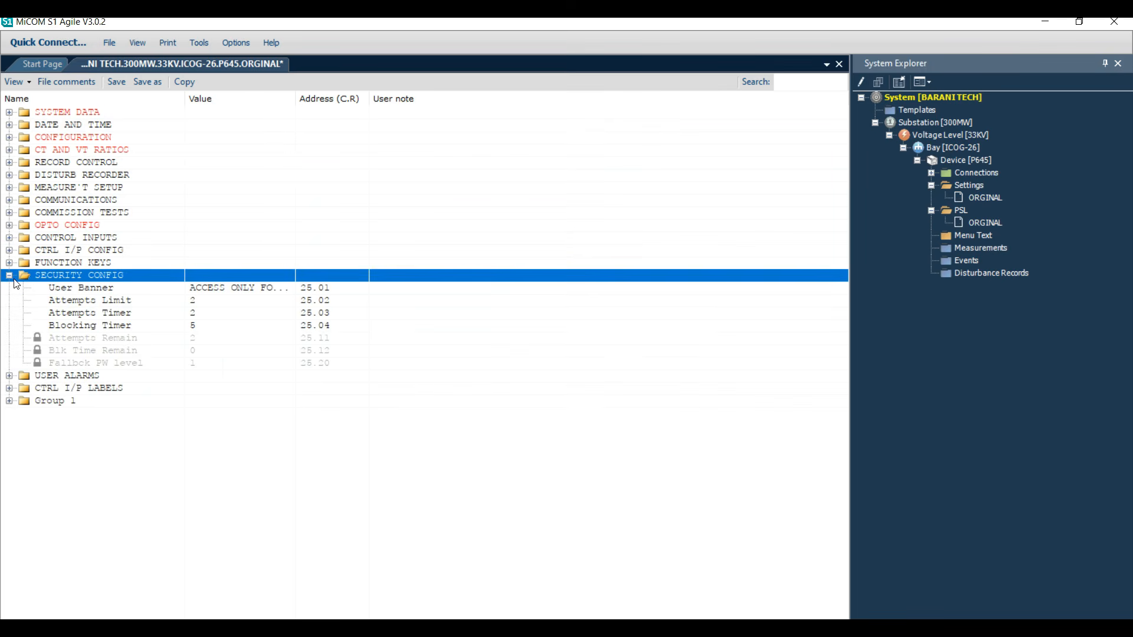
{"action": "left_click", "coordinate": [207, 312]}
{"action": "left_click", "coordinate": [211, 326]}
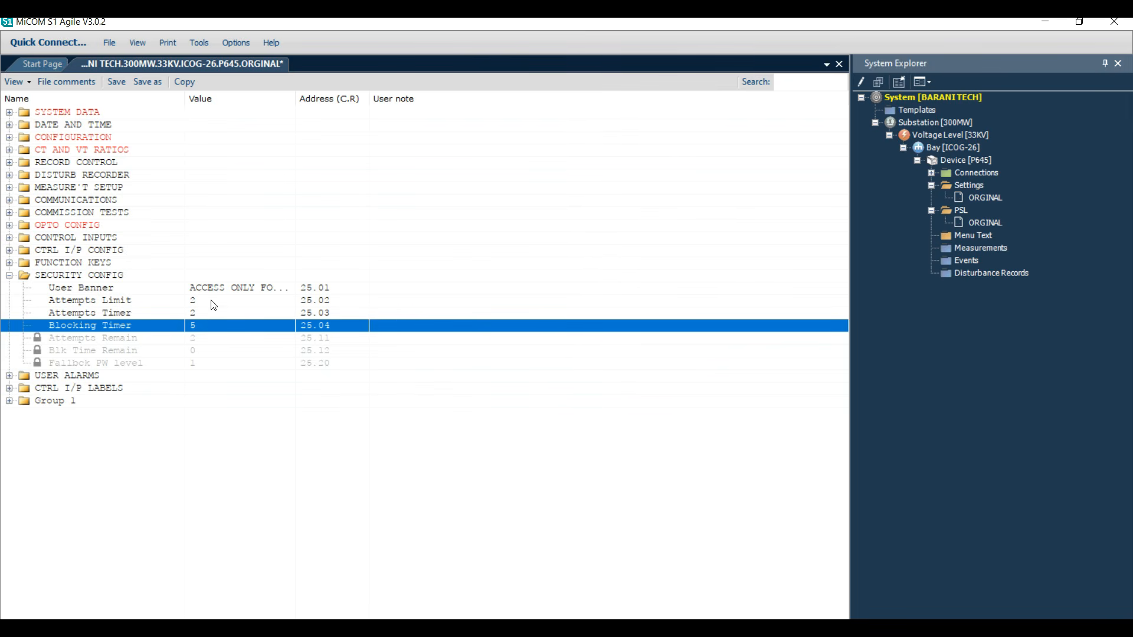
{"action": "double_click", "coordinate": [232, 289]}
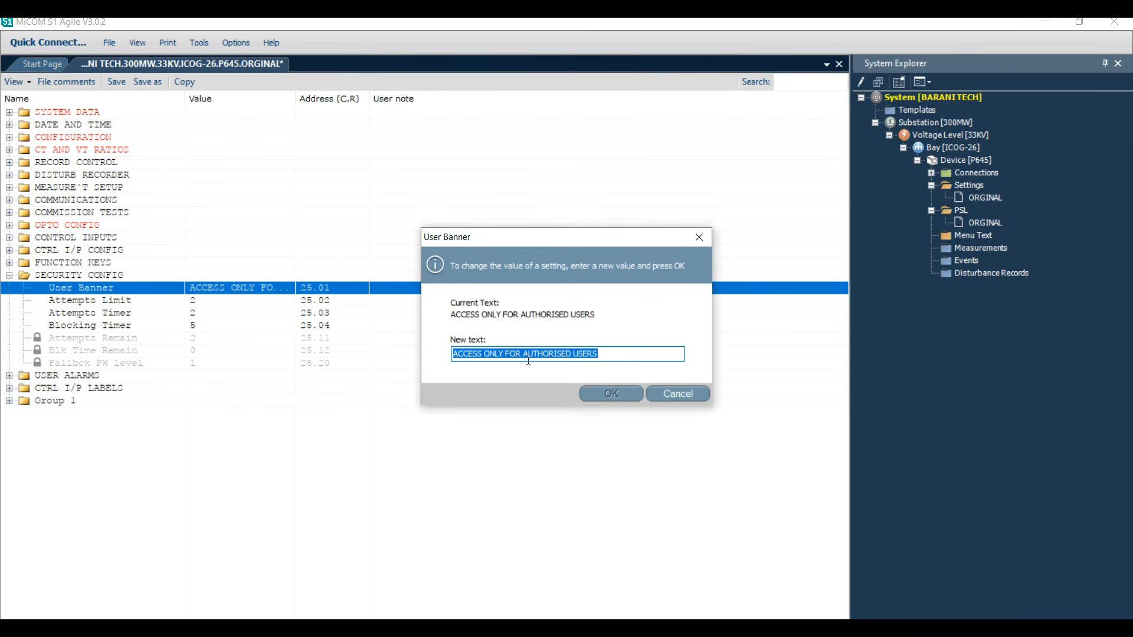
{"action": "left_click", "coordinate": [647, 391]}
- Inspect the allowed ranges of Attempts Limit, Attempts Timer and Blocking Timer in SECURITY CONFIG, keeping their values
{"action": "left_click", "coordinate": [272, 305]}
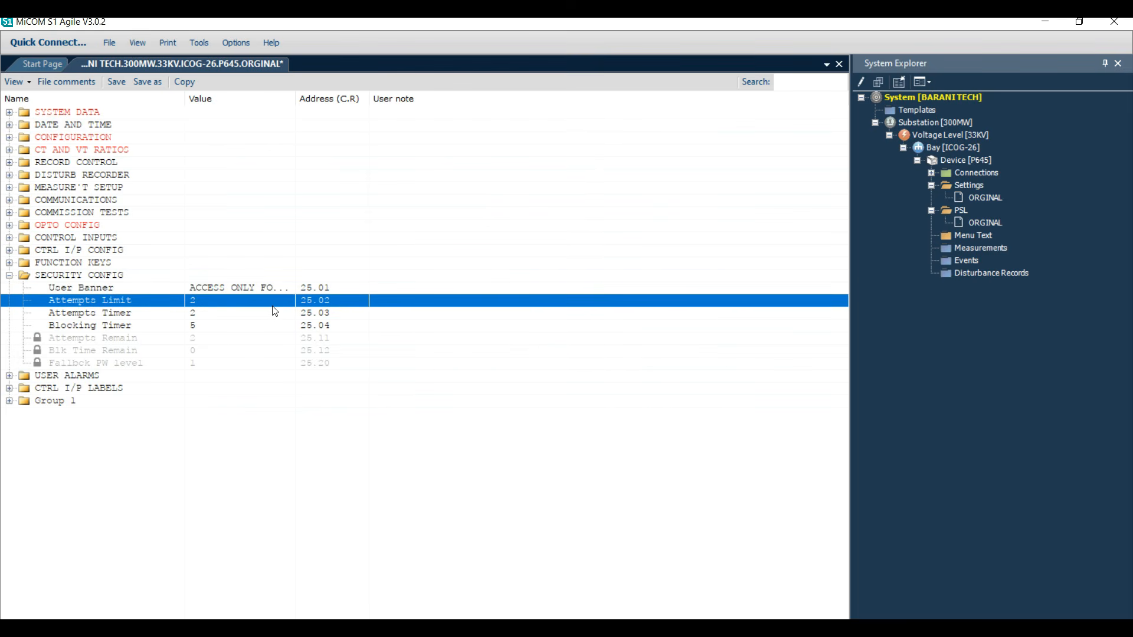
{"action": "double_click", "coordinate": [240, 310]}
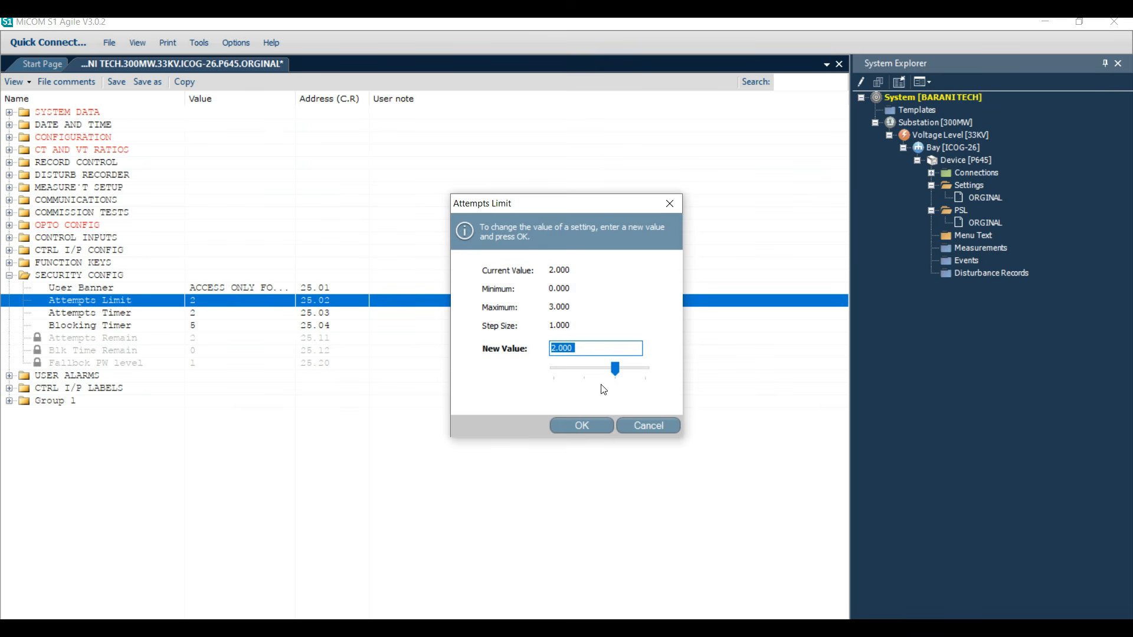
{"action": "left_click", "coordinate": [636, 425]}
{"action": "left_click", "coordinate": [206, 322]}
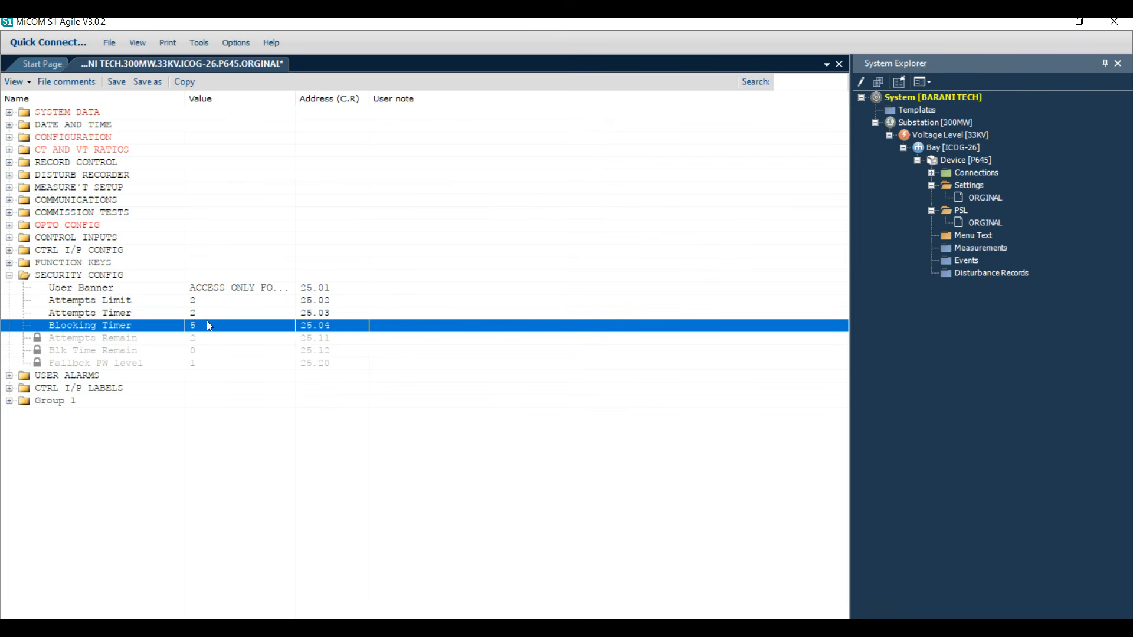
{"action": "double_click", "coordinate": [211, 317]}
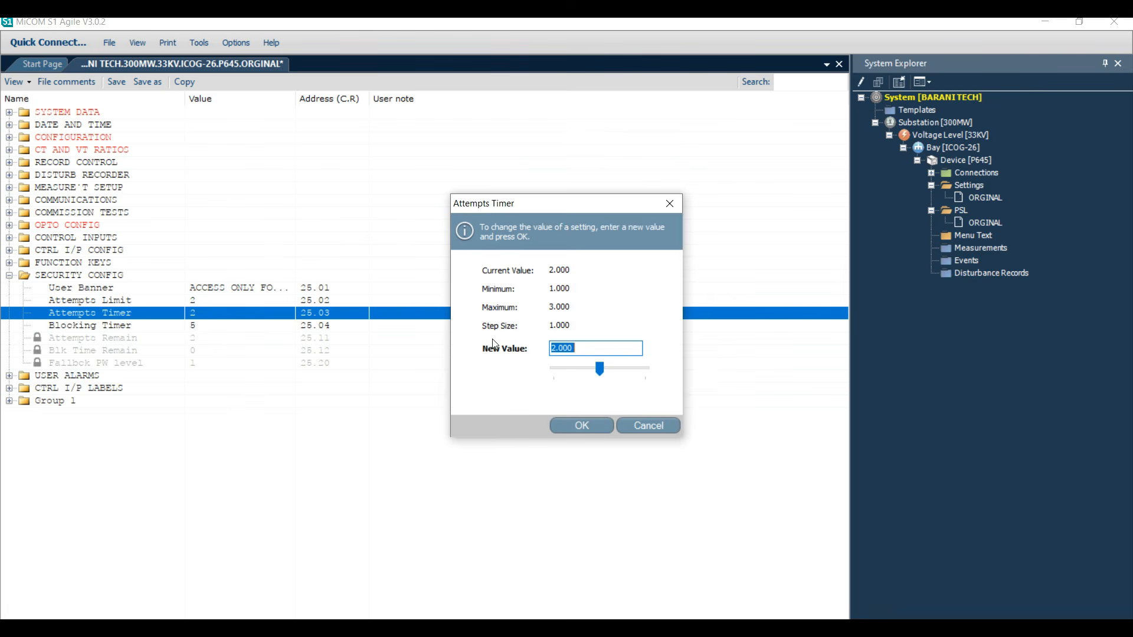
{"action": "left_click", "coordinate": [641, 423]}
{"action": "left_click", "coordinate": [234, 328]}
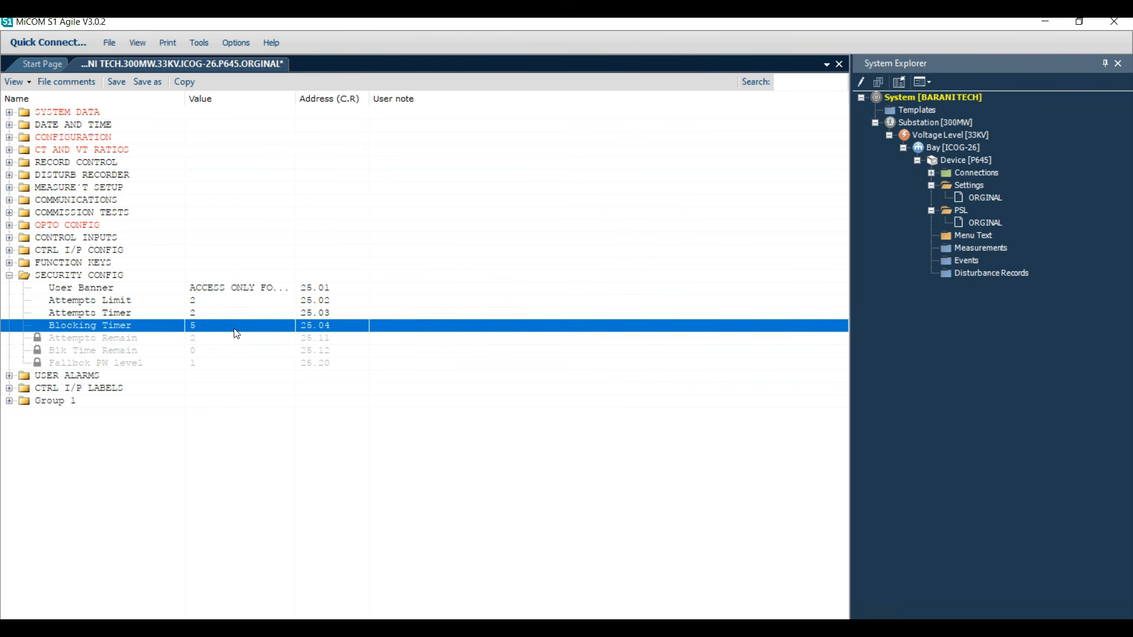
{"action": "double_click", "coordinate": [236, 333]}
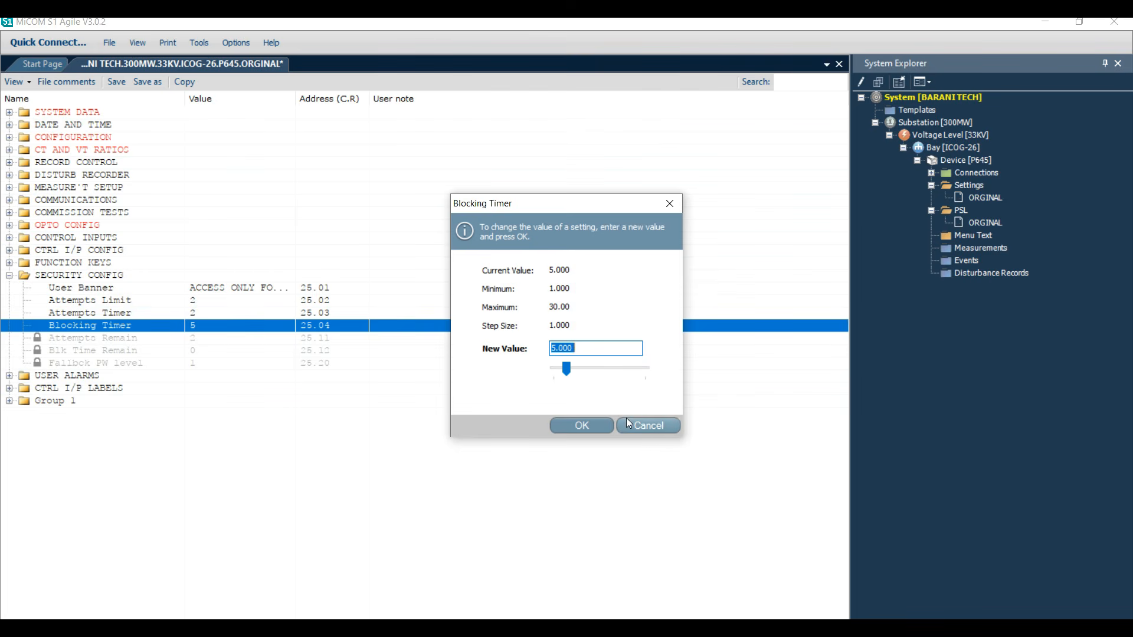
{"action": "left_click", "coordinate": [607, 426]}
- Expand GROUP 1 SYSTEM CONFIG under Group 1 and set Winding Config to HV+LV
{"action": "left_click", "coordinate": [9, 401]}
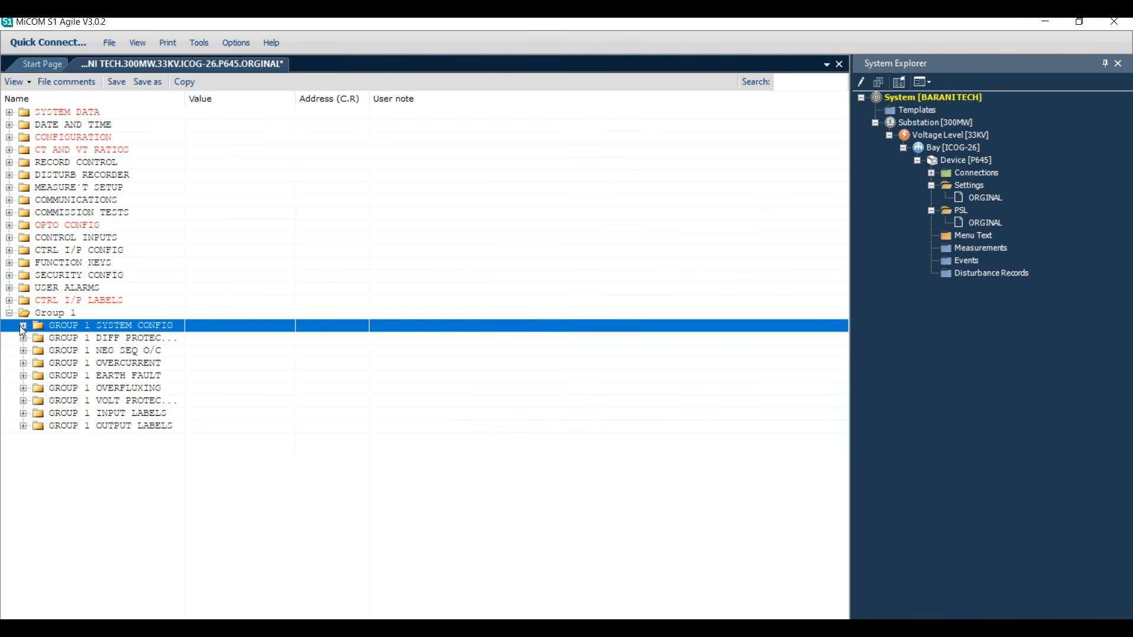
{"action": "left_click", "coordinate": [23, 327]}
{"action": "left_click", "coordinate": [203, 339]}
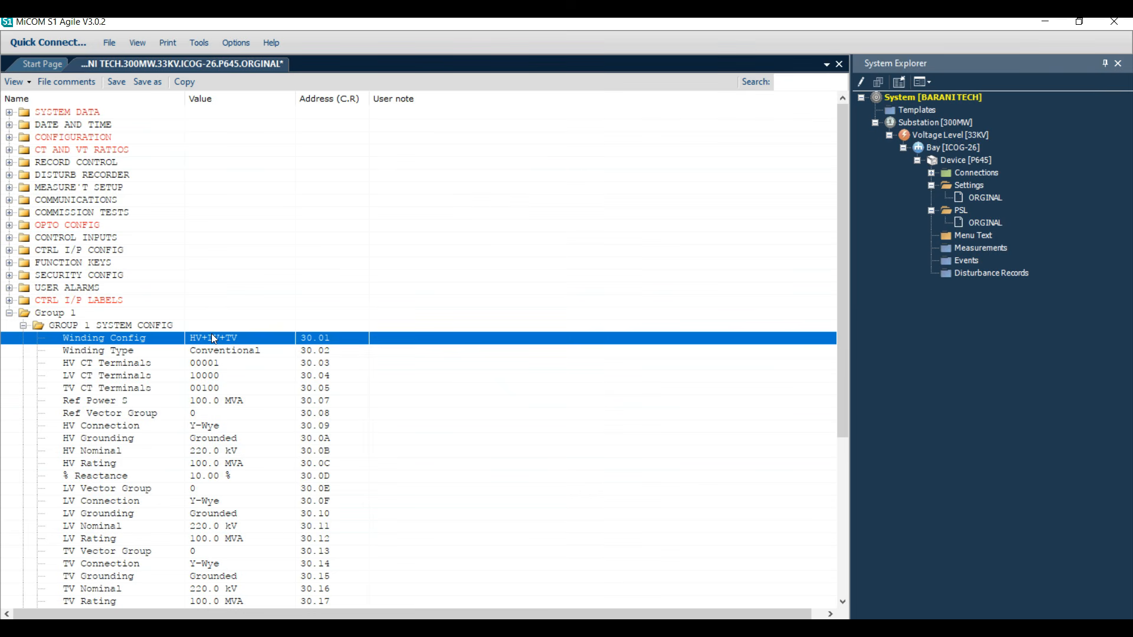
{"action": "double_click", "coordinate": [213, 335]}
{"action": "left_click", "coordinate": [632, 354]}
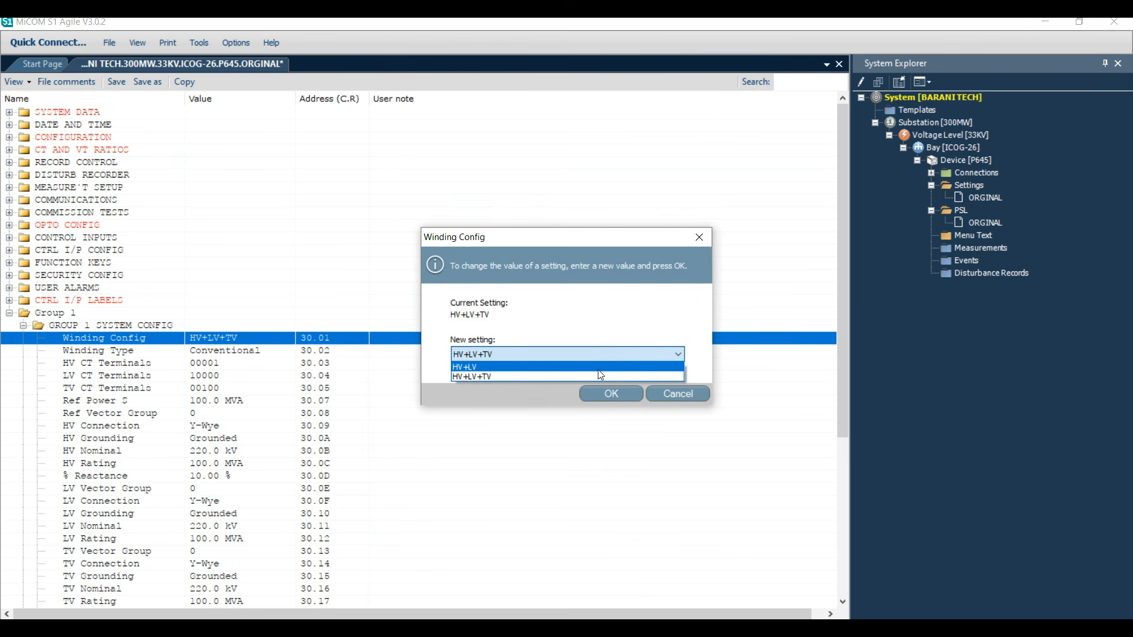
{"action": "left_click", "coordinate": [599, 369]}
{"action": "left_click", "coordinate": [619, 394]}
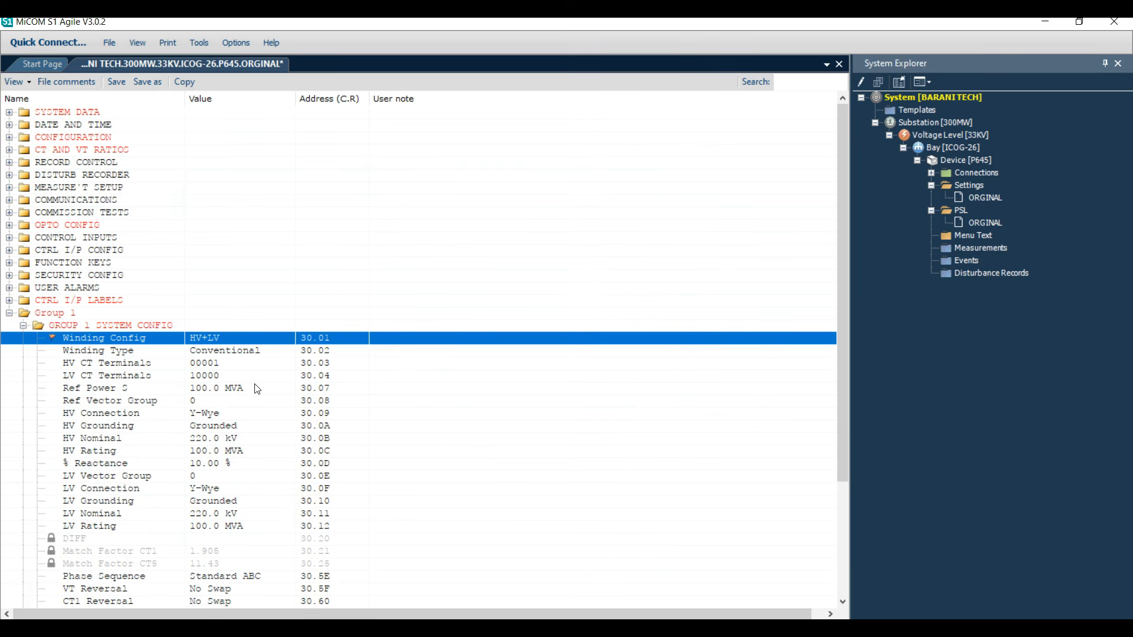
- Review the Winding Type options in GROUP 1 SYSTEM CONFIG and confirm Conventional
{"action": "left_click", "coordinate": [252, 352]}
{"action": "double_click", "coordinate": [252, 352]}
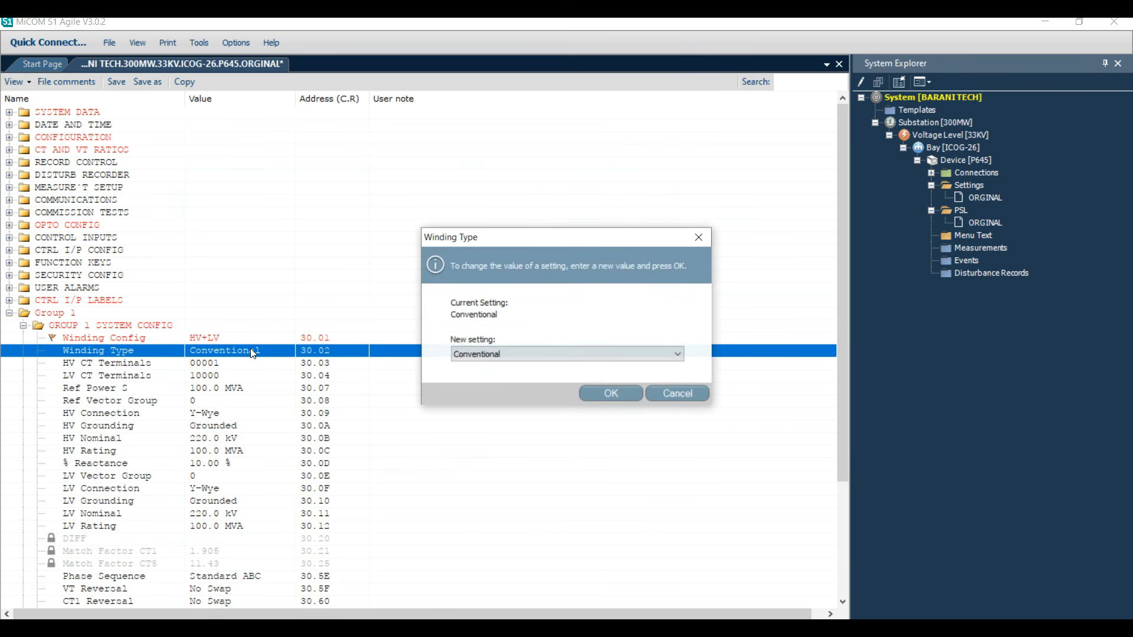
{"action": "left_click", "coordinate": [504, 354]}
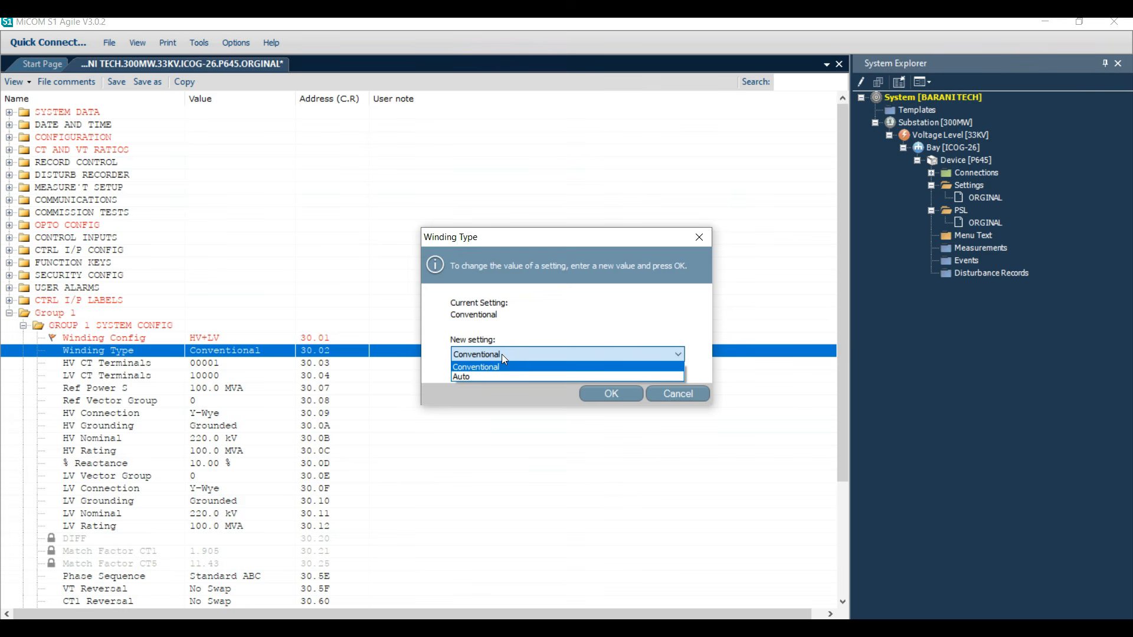
{"action": "left_click", "coordinate": [503, 357]}
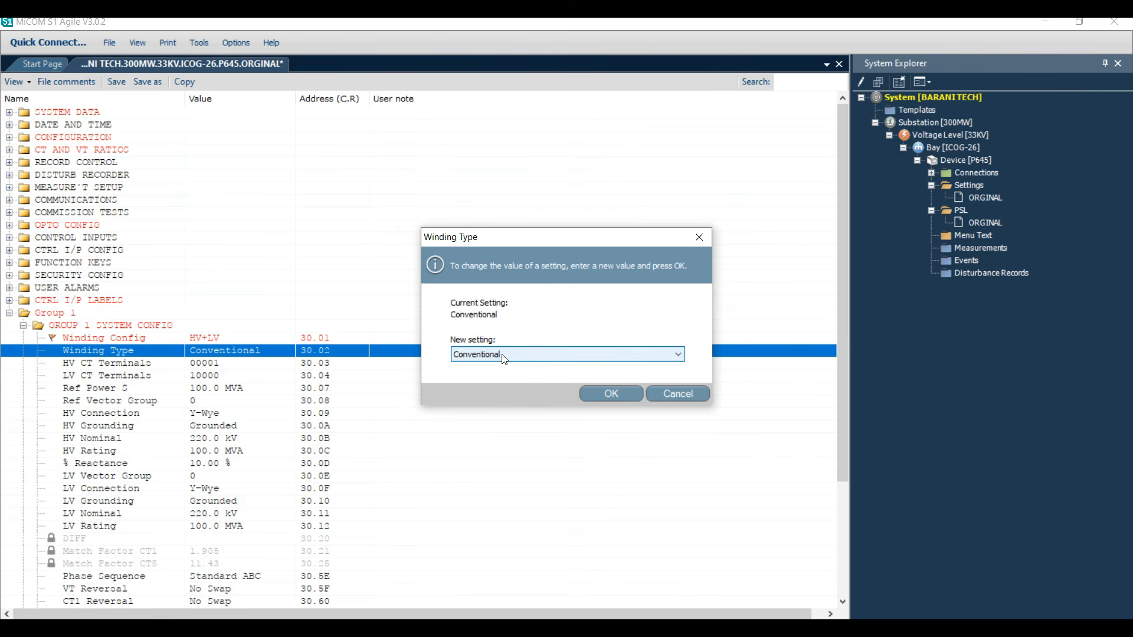
{"action": "left_click", "coordinate": [619, 391]}
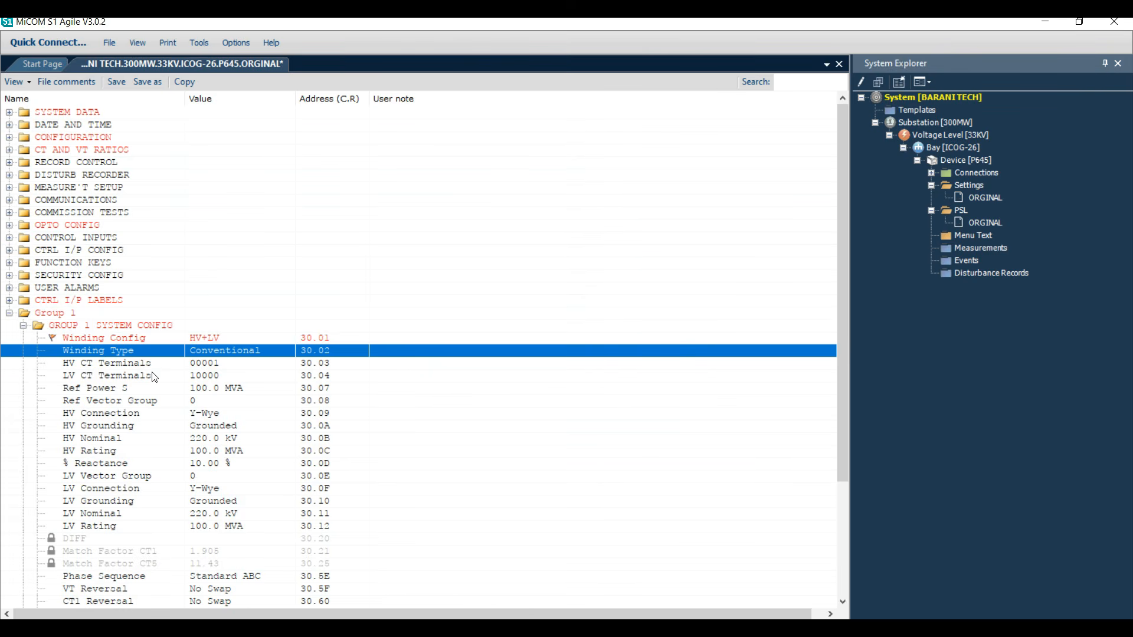
- Review the HV CT Terminals options and confirm 00001 as the setting
{"action": "left_click", "coordinate": [229, 366]}
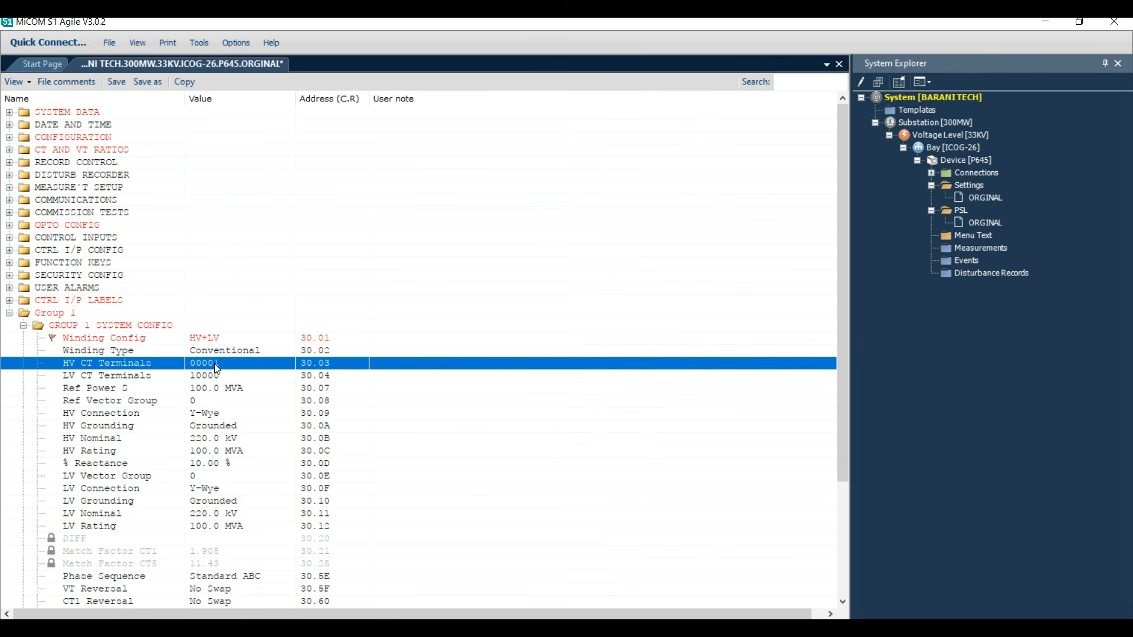
{"action": "double_click", "coordinate": [204, 364]}
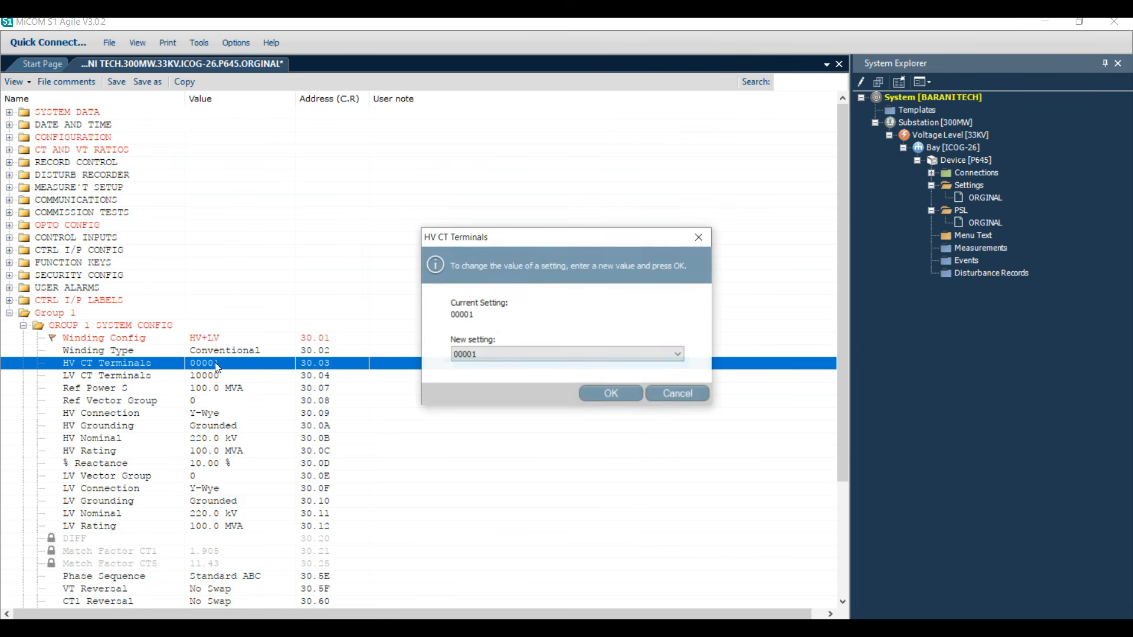
{"action": "left_click", "coordinate": [508, 353]}
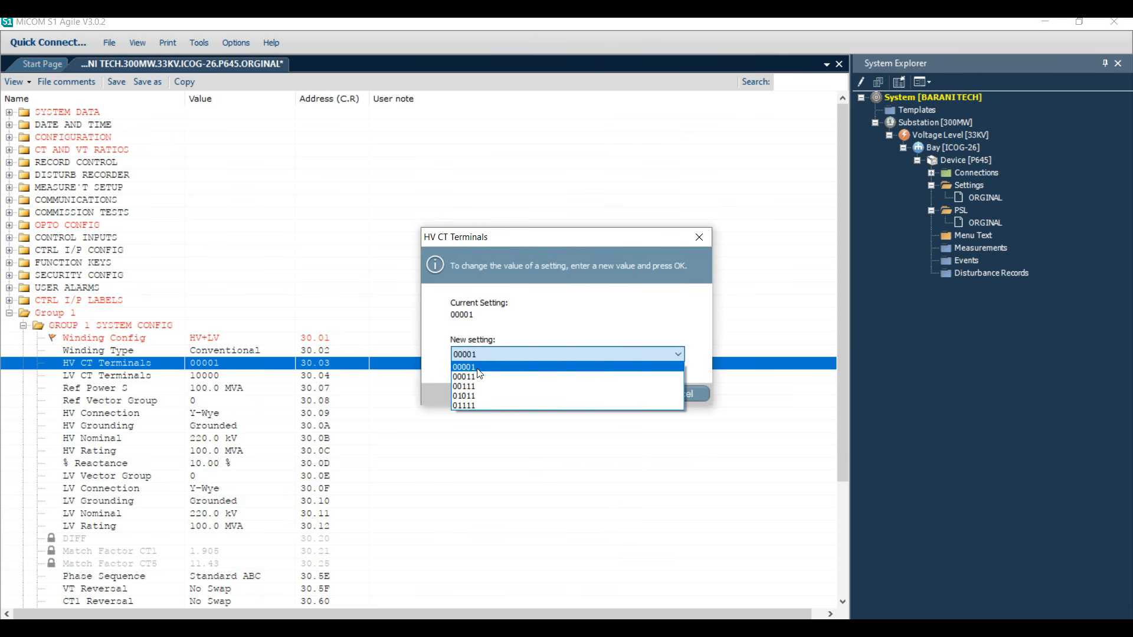
{"action": "left_click", "coordinate": [515, 334]}
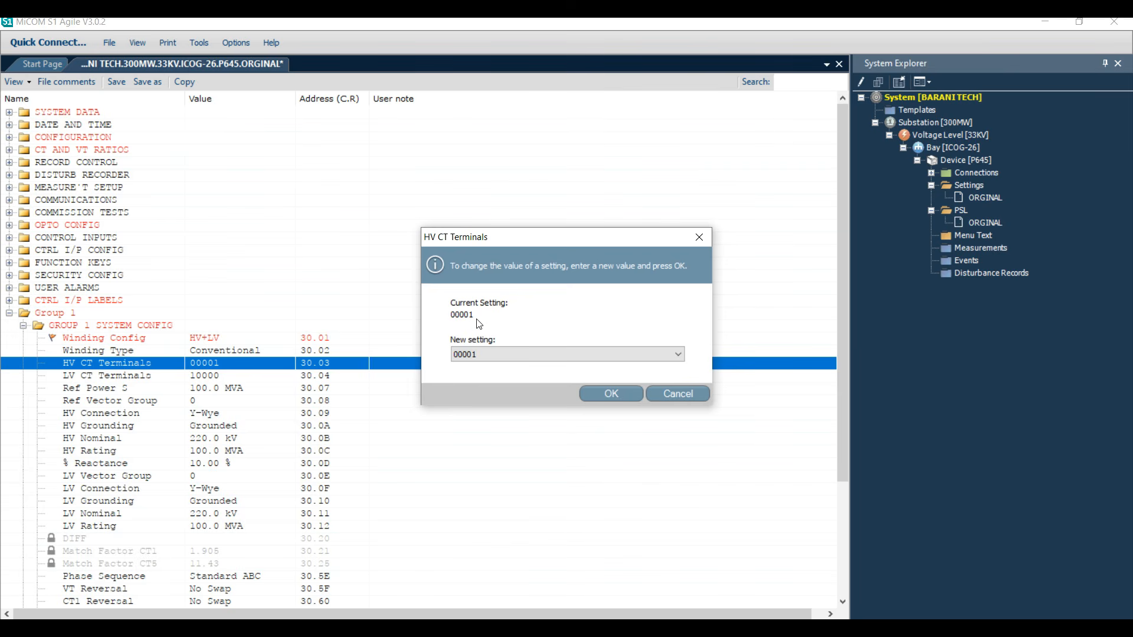
{"action": "left_click", "coordinate": [607, 394]}
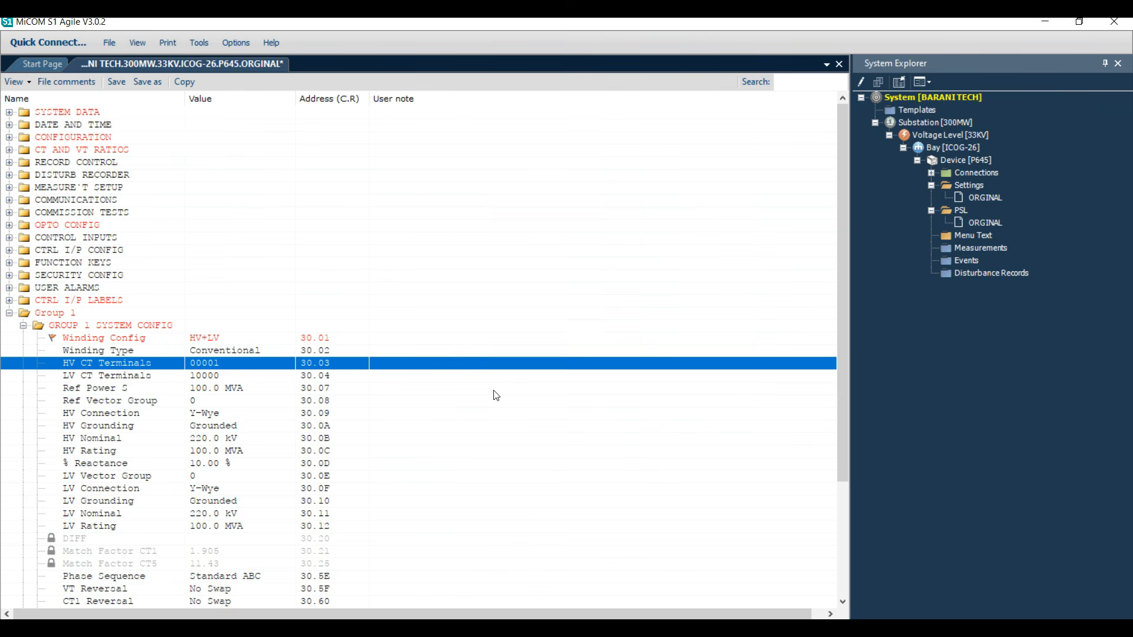
- Set LV CT Terminals to 11110 in GROUP 1 SYSTEM CONFIG
{"action": "double_click", "coordinate": [210, 378]}
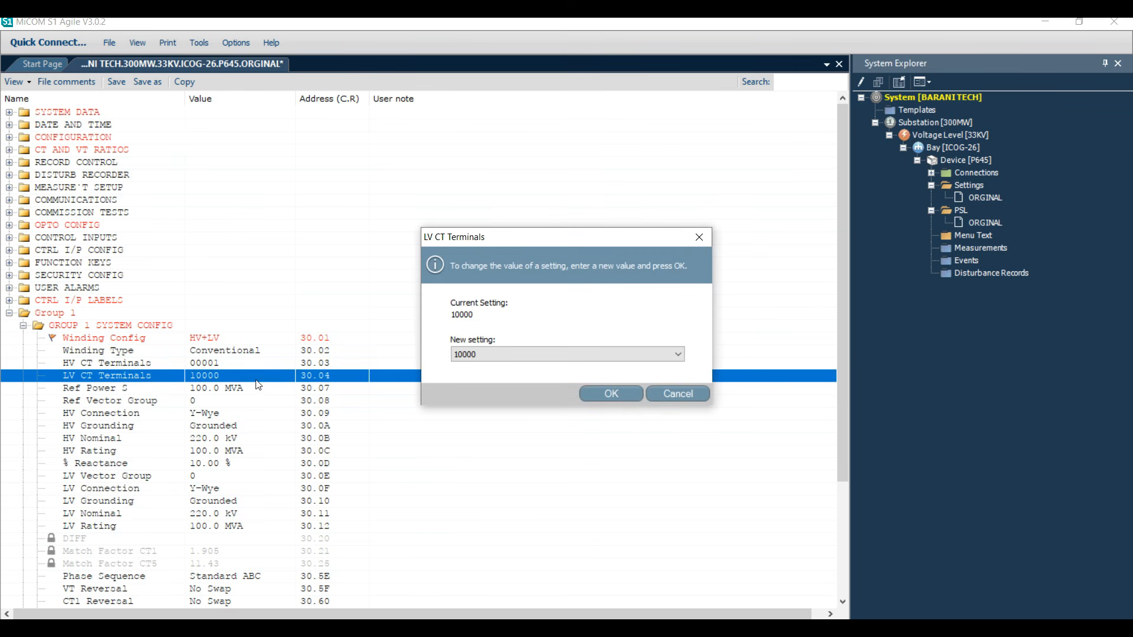
{"action": "left_click", "coordinate": [498, 356]}
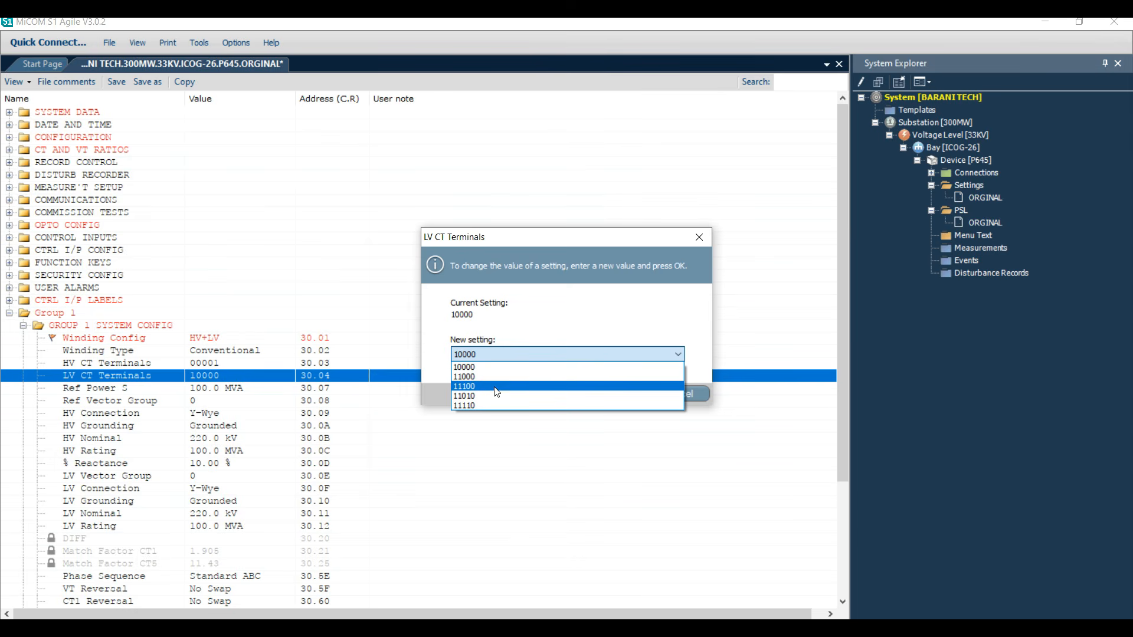
{"action": "left_click", "coordinate": [494, 404]}
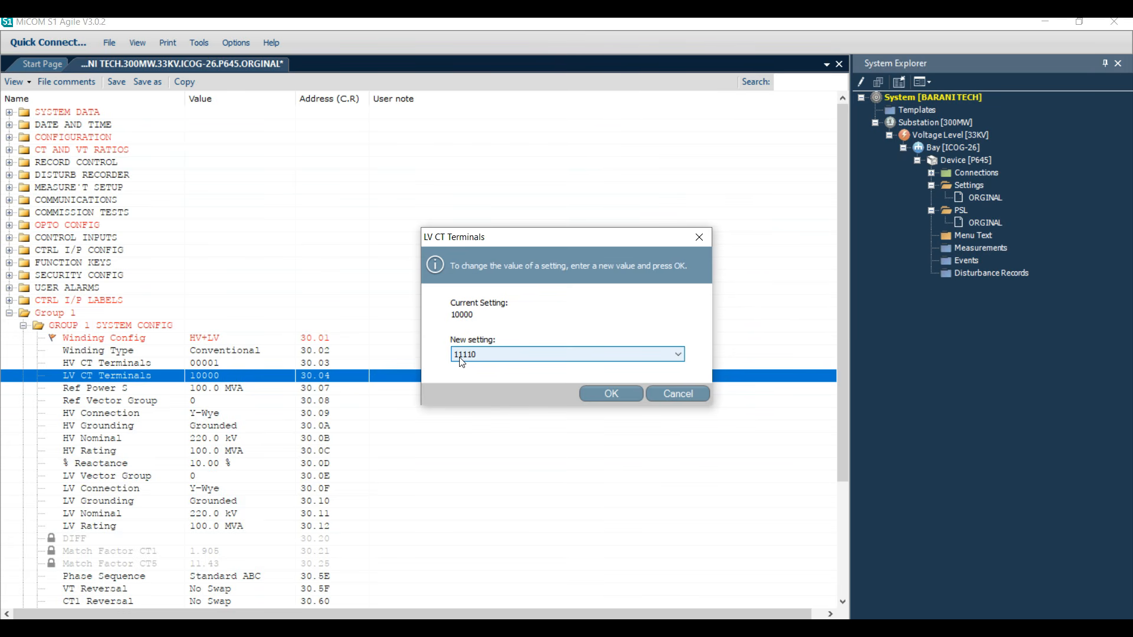
{"action": "left_click", "coordinate": [632, 394]}
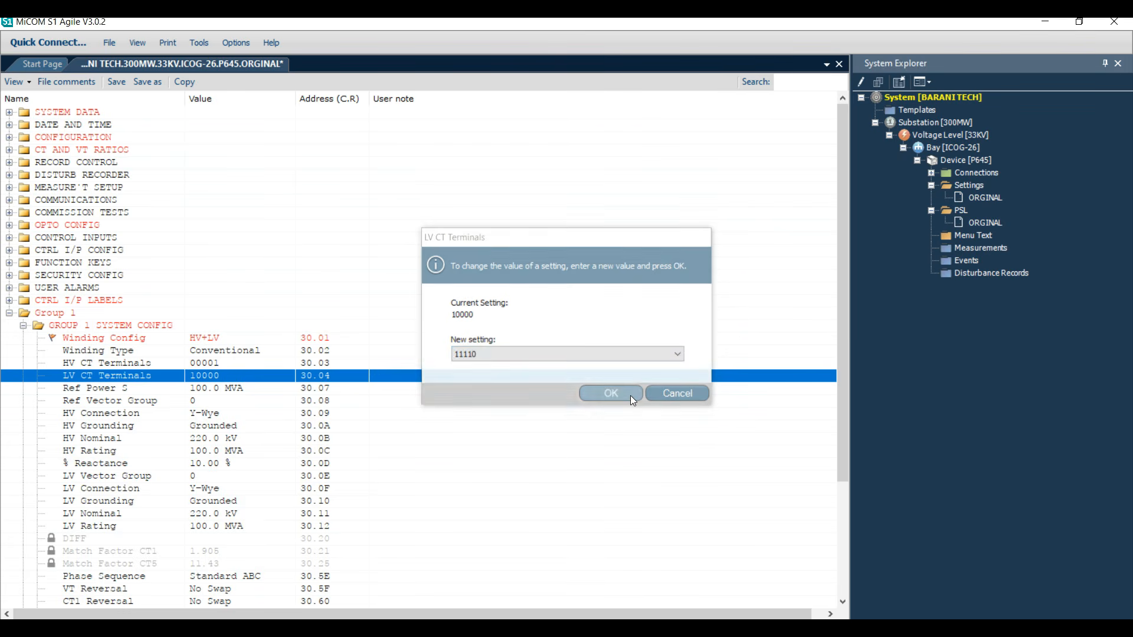
- Inspect the terminal combinations offered for HV CT Terminals again and close the setting without changing it
{"action": "double_click", "coordinate": [208, 364]}
{"action": "left_click", "coordinate": [494, 353]}
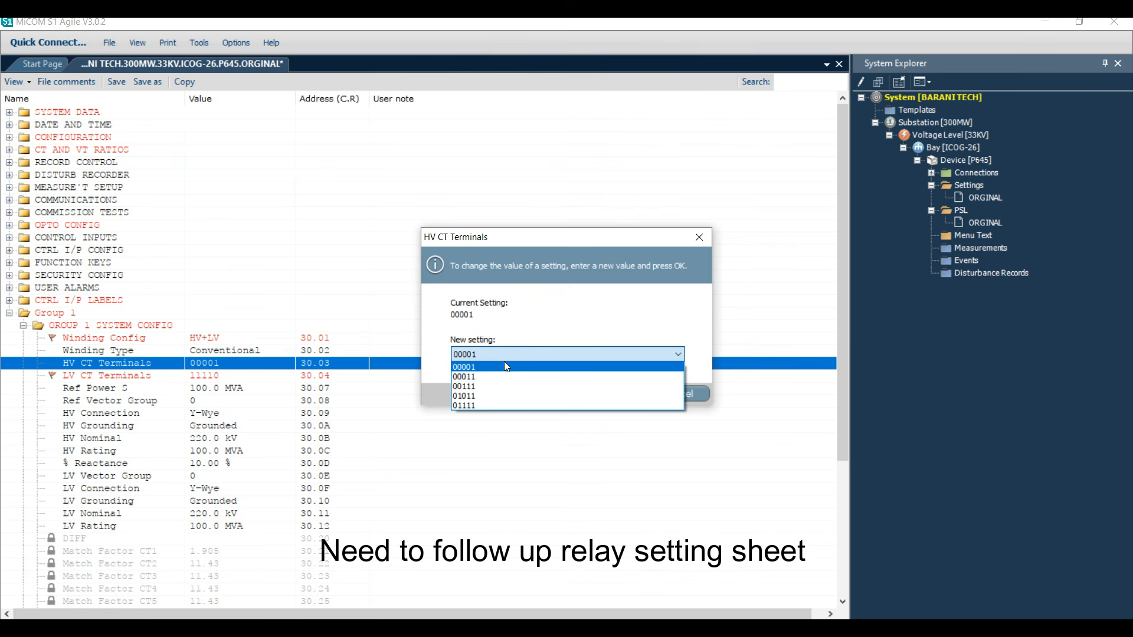
{"action": "left_click", "coordinate": [592, 318]}
{"action": "left_click", "coordinate": [603, 354]}
{"action": "left_click", "coordinate": [637, 286]}
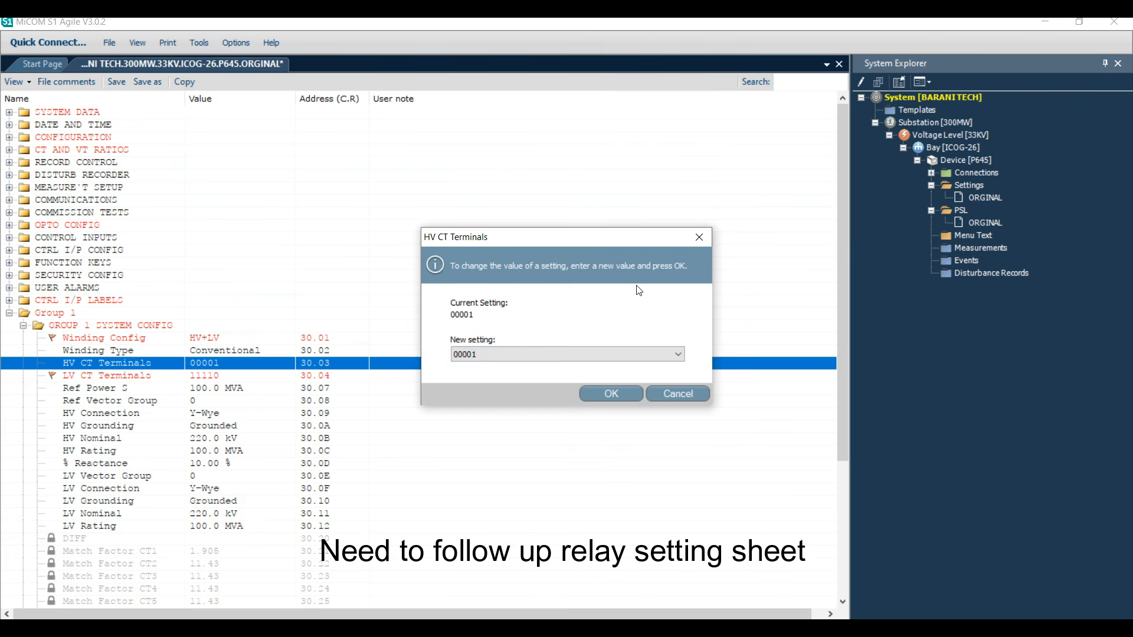
{"action": "left_click", "coordinate": [698, 237]}
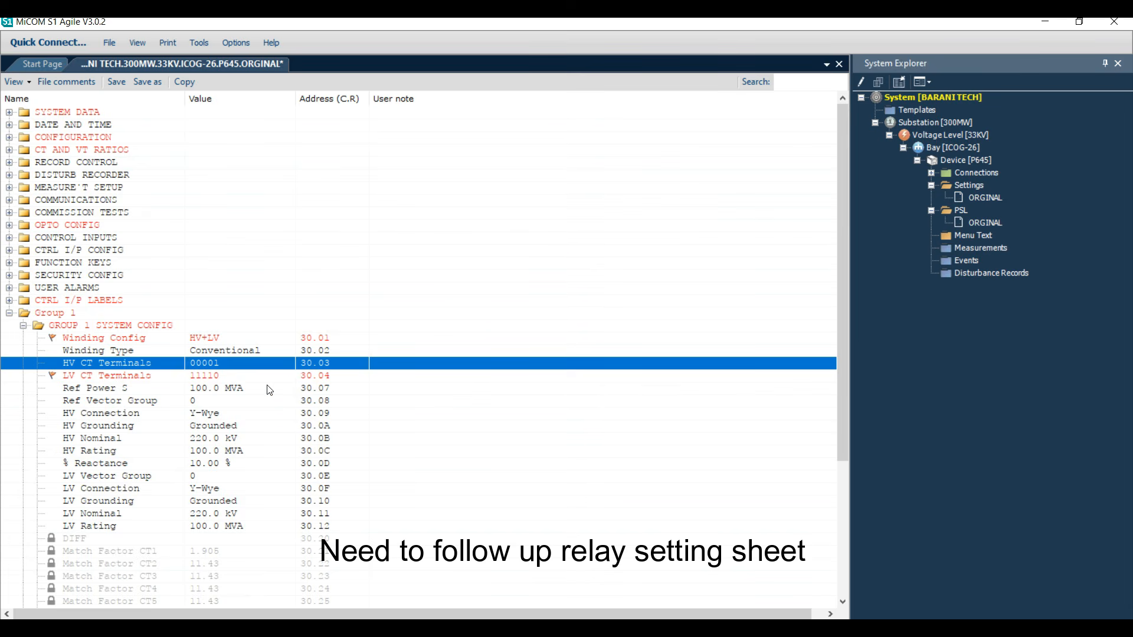
- Set the reference power Ref Power S to 8.0 MVA
{"action": "left_click", "coordinate": [217, 389]}
{"action": "double_click", "coordinate": [230, 390]}
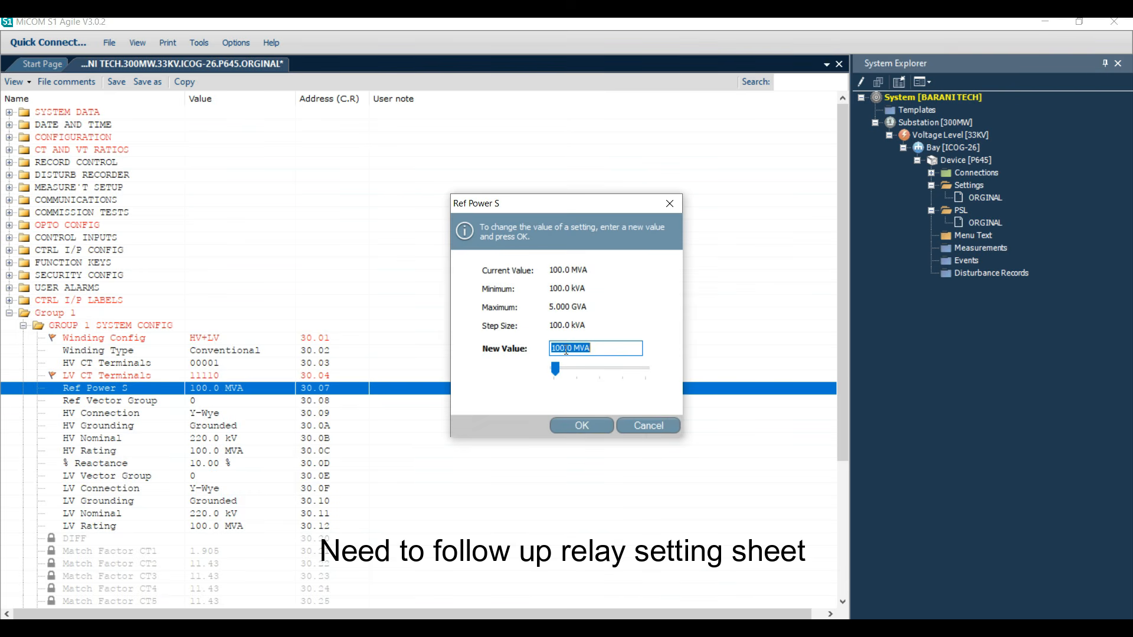
{"action": "left_click_drag", "start_coordinate": [566, 351], "coordinate": [554, 350]}
{"action": "type", "text": "8"}
{"action": "left_click", "coordinate": [593, 415]}
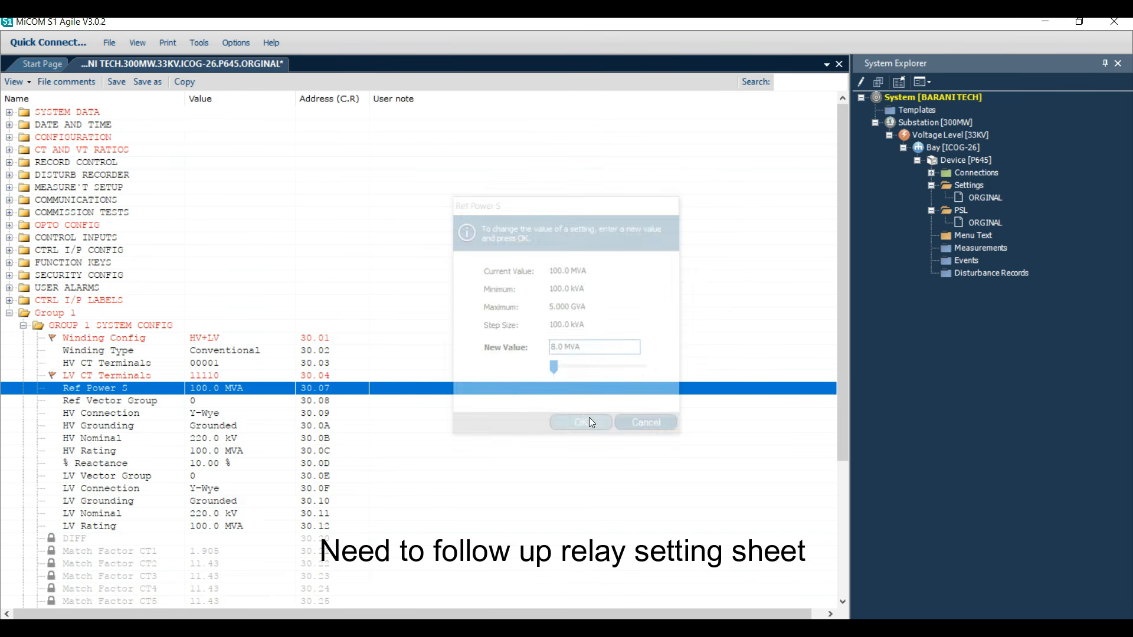
- Set HV Connection to D-Delta, then reopen the setting to check it and cancel without further change
{"action": "left_click", "coordinate": [218, 405]}
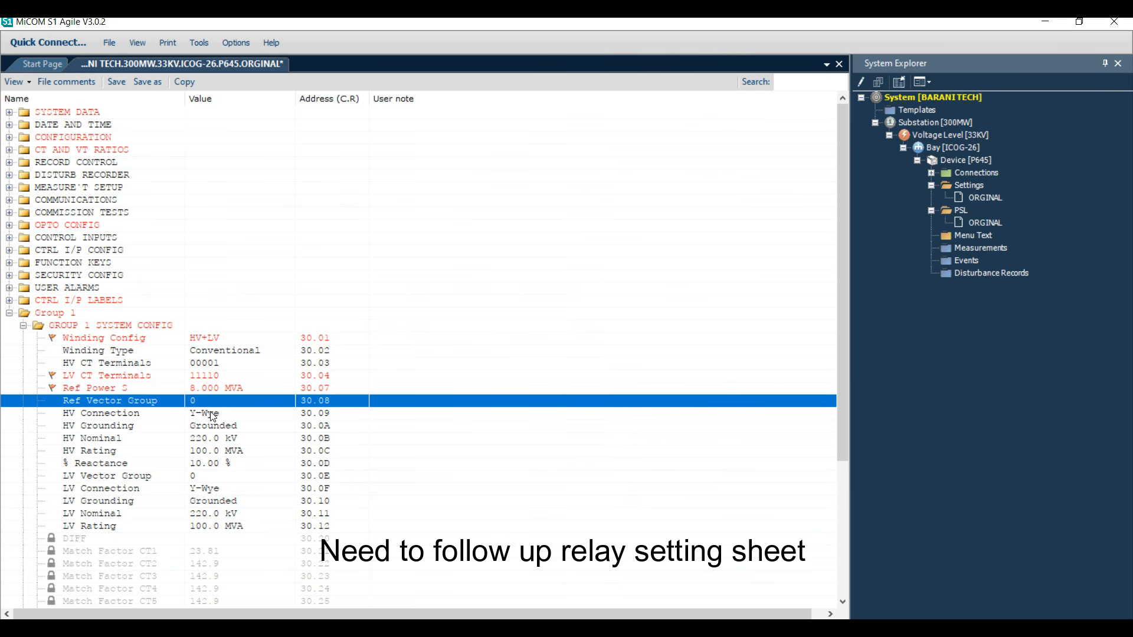
{"action": "left_click", "coordinate": [218, 414]}
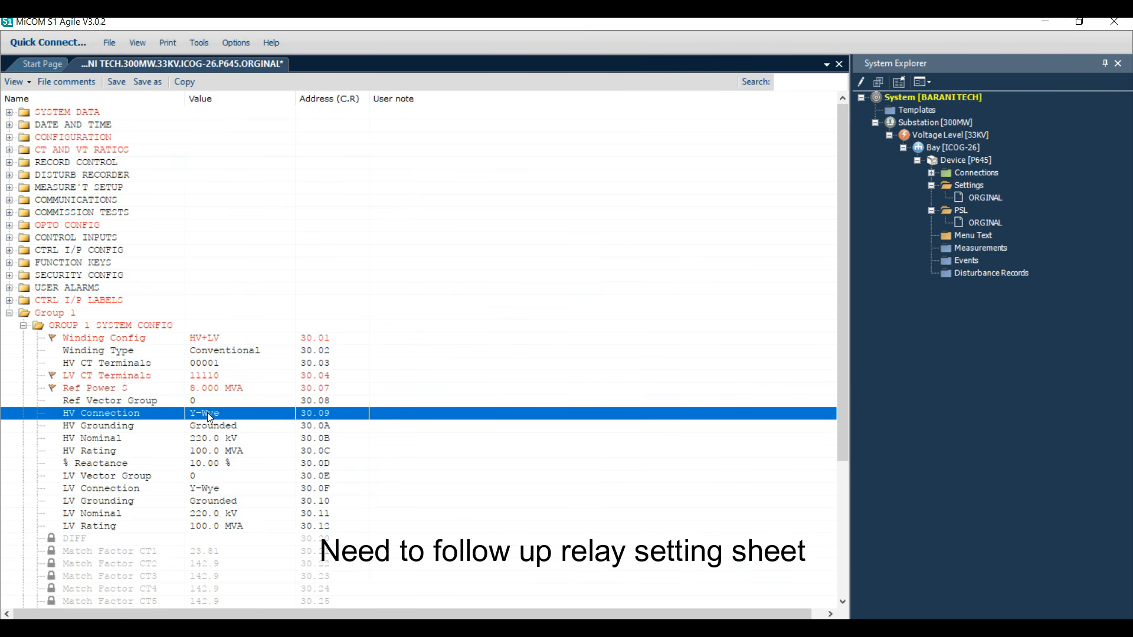
{"action": "double_click", "coordinate": [207, 413]}
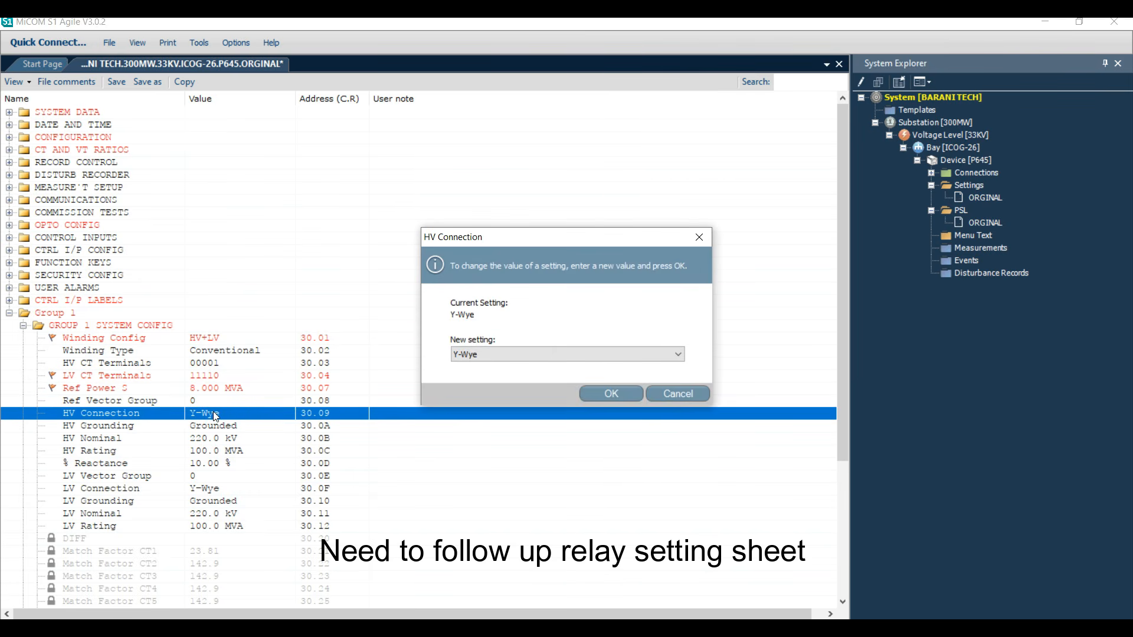
{"action": "left_click", "coordinate": [457, 358]}
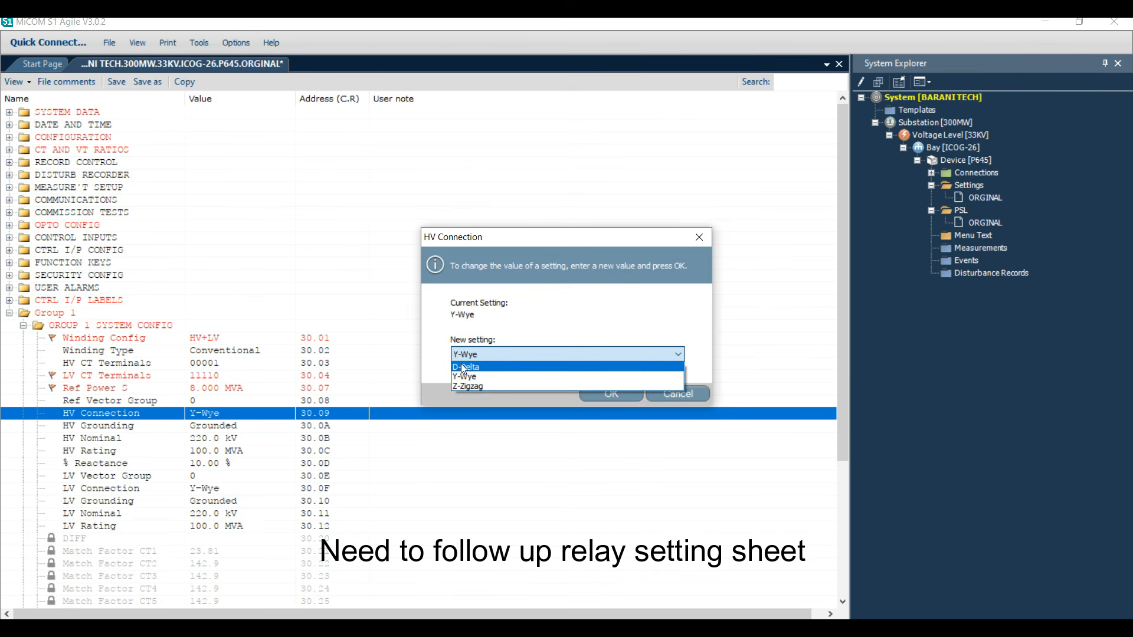
{"action": "left_click", "coordinate": [462, 367]}
{"action": "left_click", "coordinate": [611, 394]}
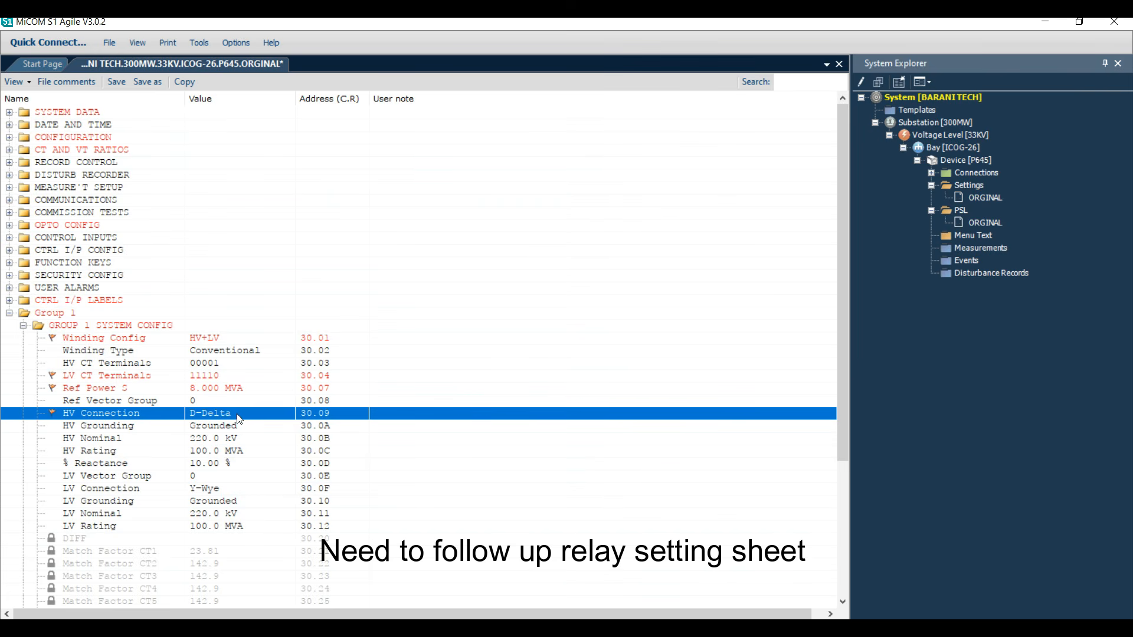
{"action": "double_click", "coordinate": [203, 417]}
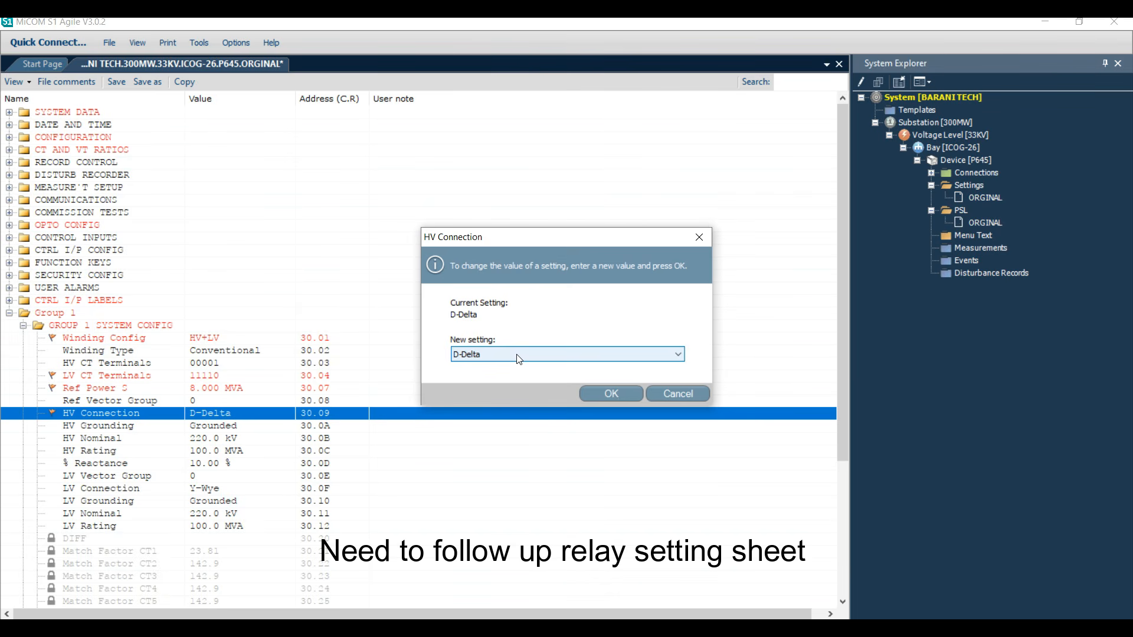
{"action": "left_click", "coordinate": [688, 390]}
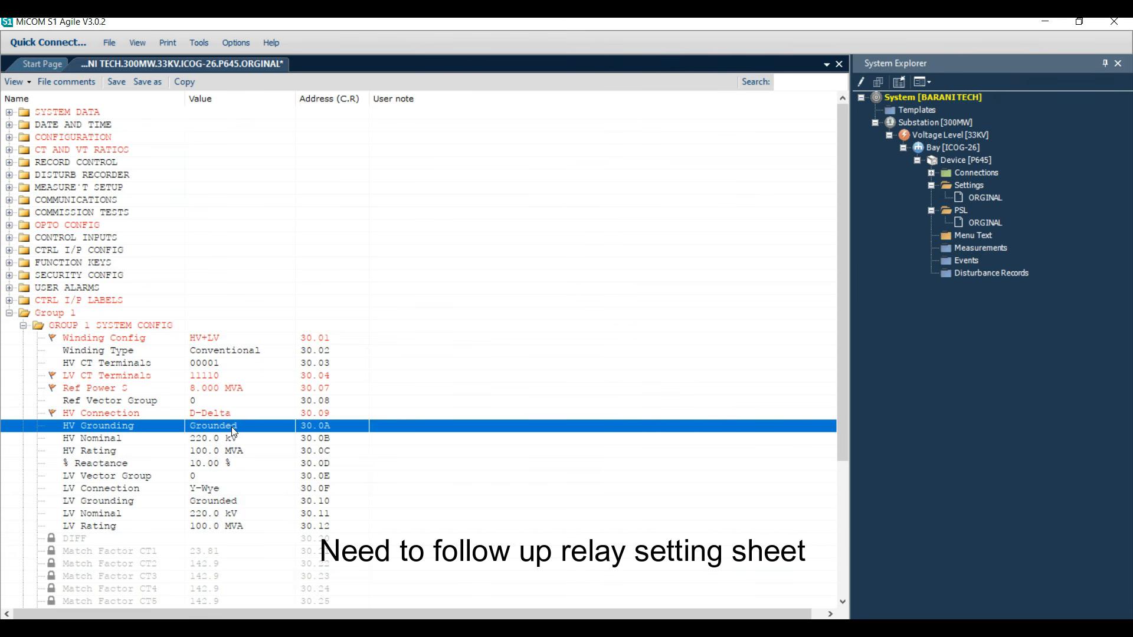
- Set HV Grounding to Ungrounded in GROUP 1 SYSTEM CONFIG
{"action": "double_click", "coordinate": [231, 427]}
{"action": "left_click", "coordinate": [529, 356]}
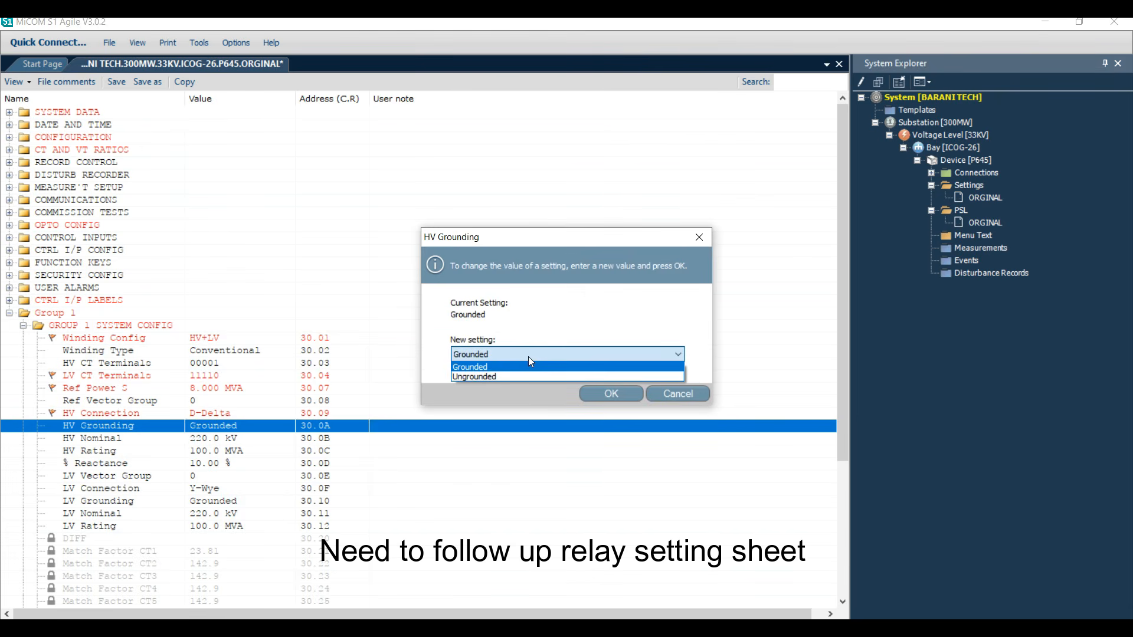
{"action": "left_click", "coordinate": [523, 378]}
{"action": "left_click", "coordinate": [608, 393]}
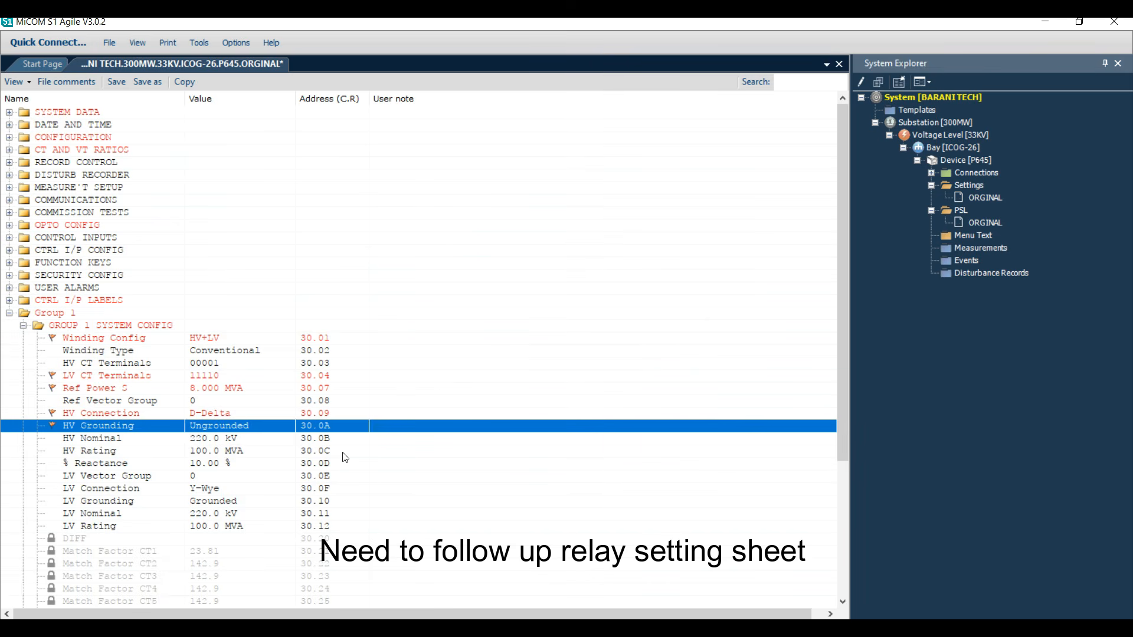
- Set the HV Nominal voltage to 11 kV
{"action": "left_click", "coordinate": [222, 440]}
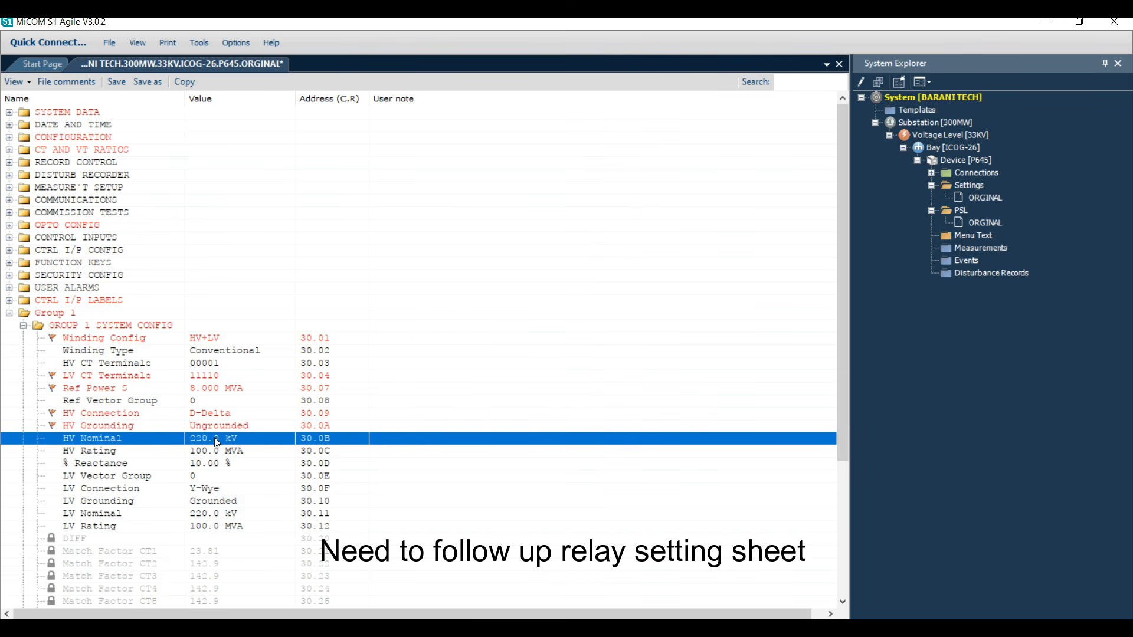
{"action": "double_click", "coordinate": [230, 440]}
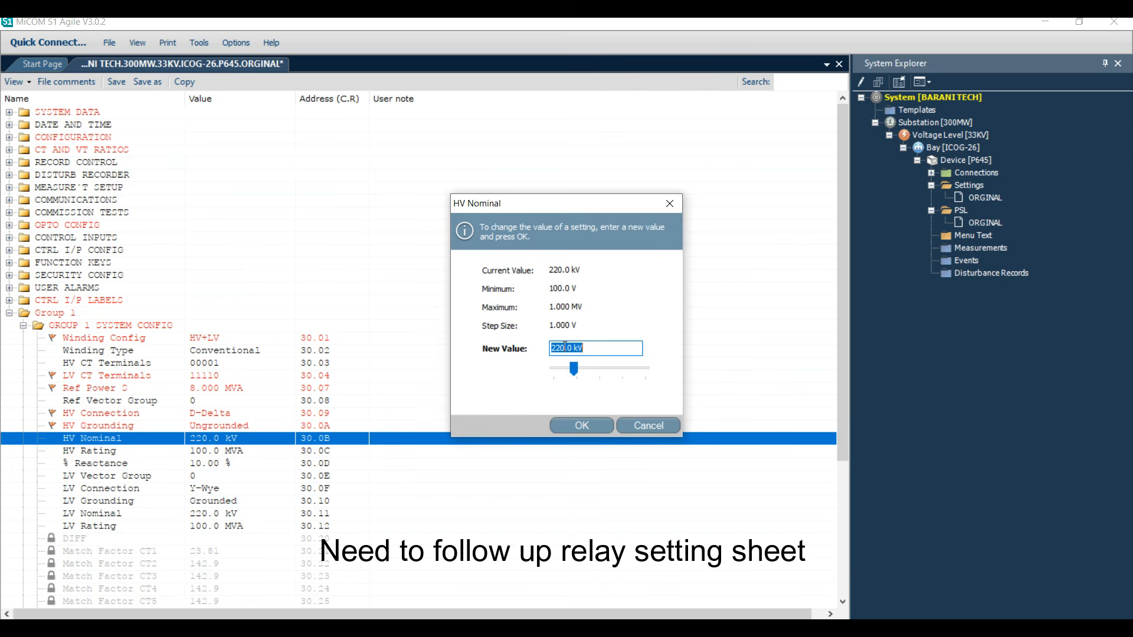
{"action": "left_click_drag", "start_coordinate": [565, 346], "coordinate": [487, 351]}
{"action": "type", "text": "11"}
{"action": "key", "text": "Return"}
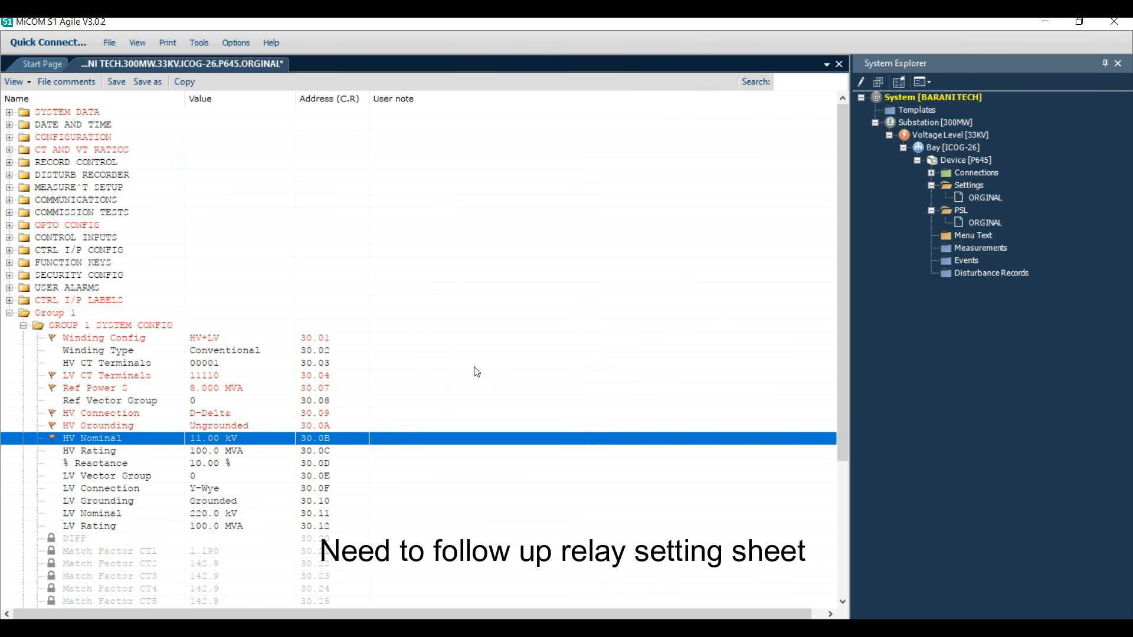
- Set the HV Rating to 8.0 MVA
{"action": "left_click", "coordinate": [203, 452]}
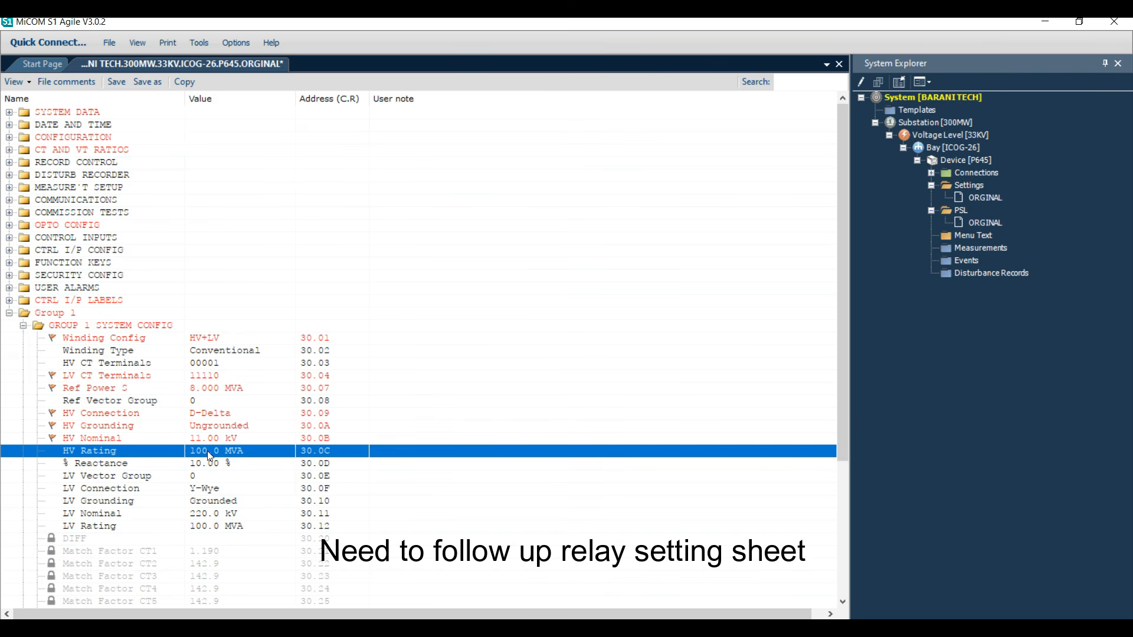
{"action": "double_click", "coordinate": [207, 451]}
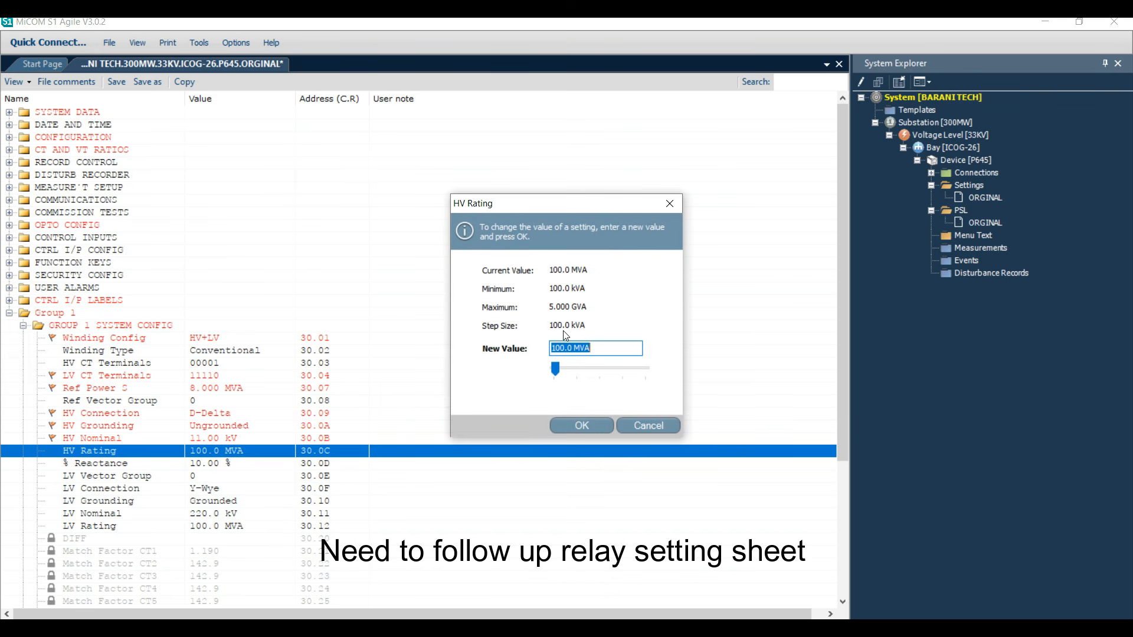
{"action": "left_click_drag", "start_coordinate": [564, 348], "coordinate": [463, 355]}
{"action": "type", "text": "8"}
{"action": "left_click", "coordinate": [593, 418]}
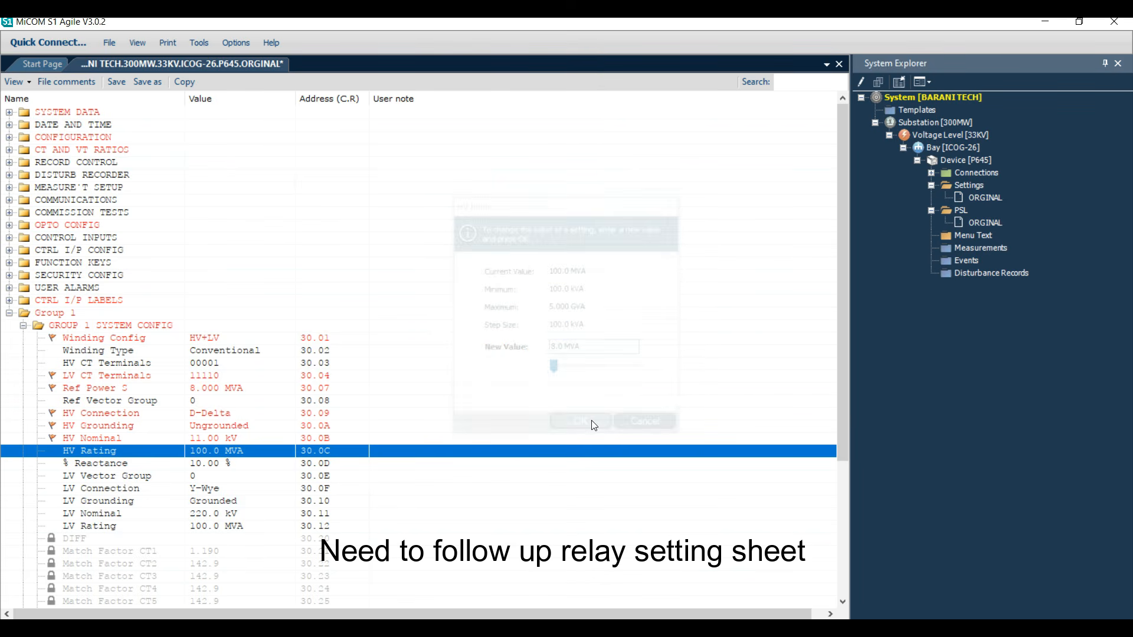
- Set % Reactance to 8 % in GROUP 1 SYSTEM CONFIG
{"action": "left_click", "coordinate": [211, 465]}
{"action": "double_click", "coordinate": [221, 466]}
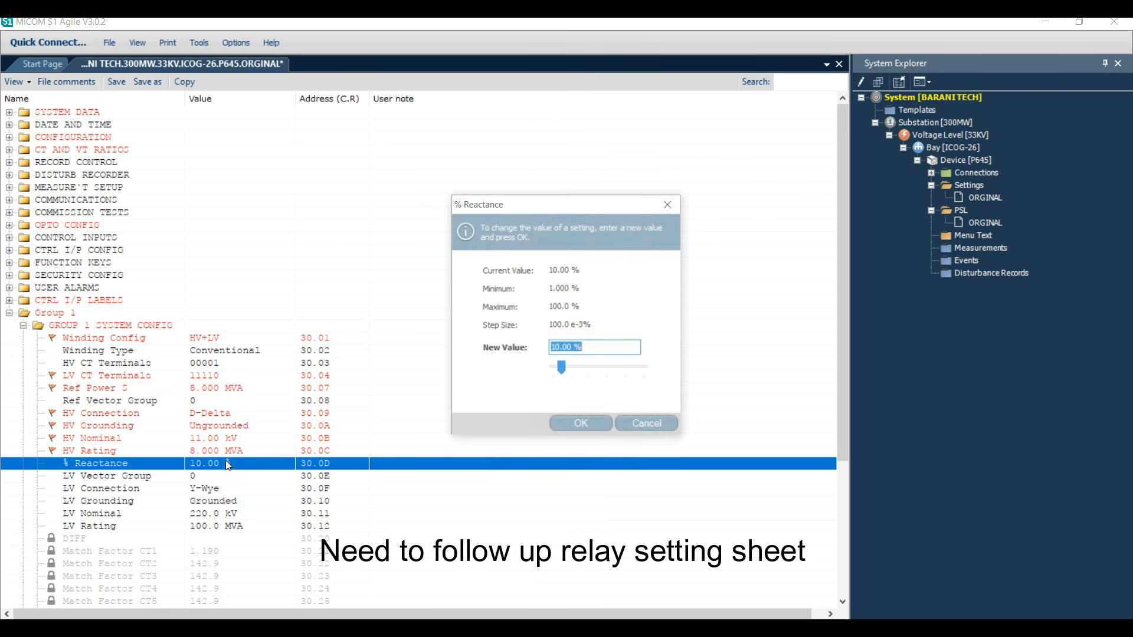
{"action": "left_click", "coordinate": [561, 348]}
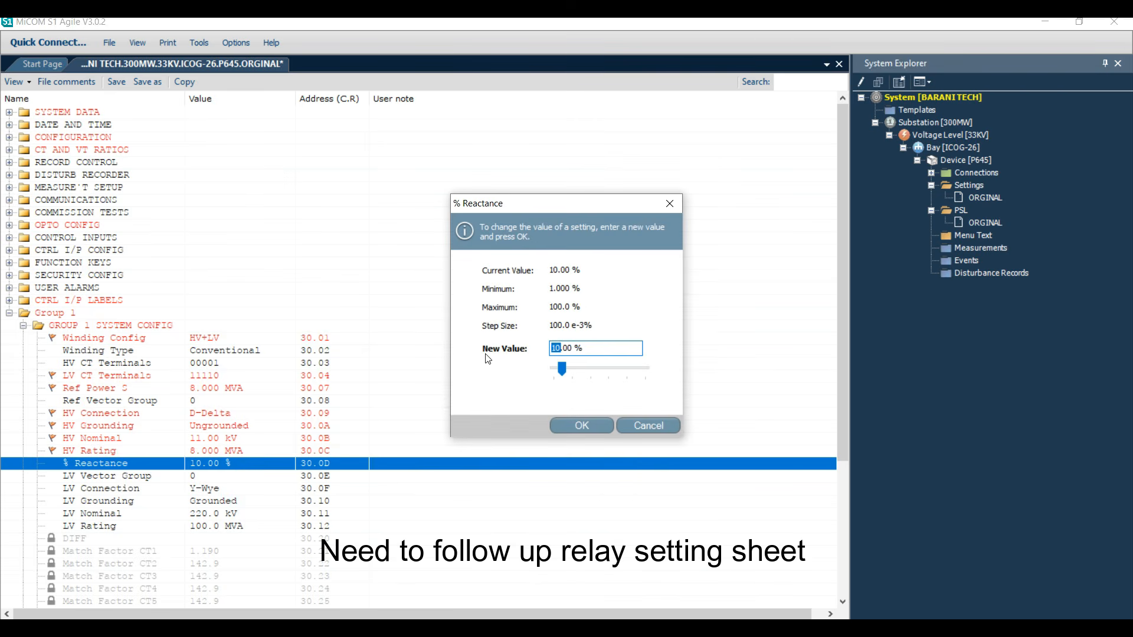
{"action": "type", "text": "8"}
{"action": "key", "text": "Return"}
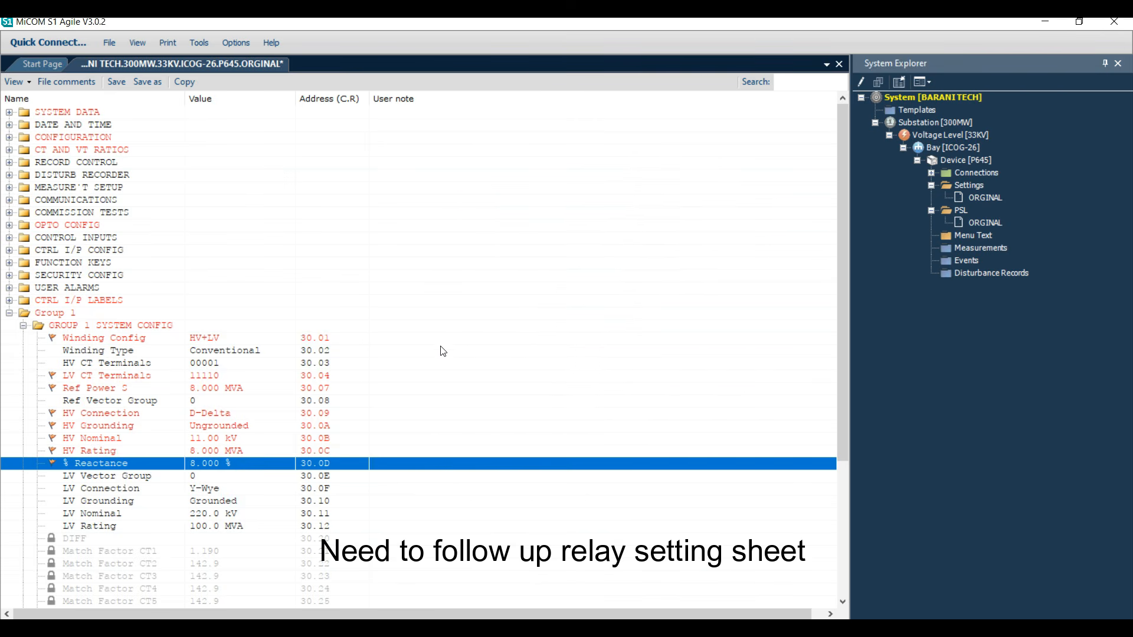
- Set LV Vector Group to 11 in GROUP 1 SYSTEM CONFIG
{"action": "scroll", "coordinate": [208, 468], "scroll_direction": "down", "scroll_amount": 1}
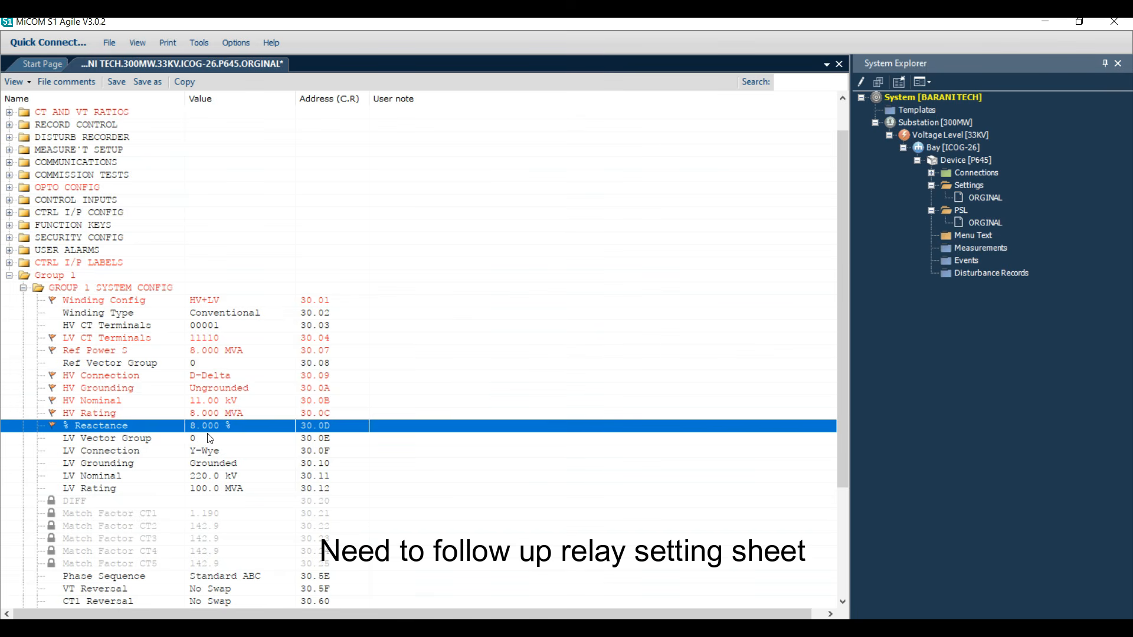
{"action": "left_click", "coordinate": [210, 442]}
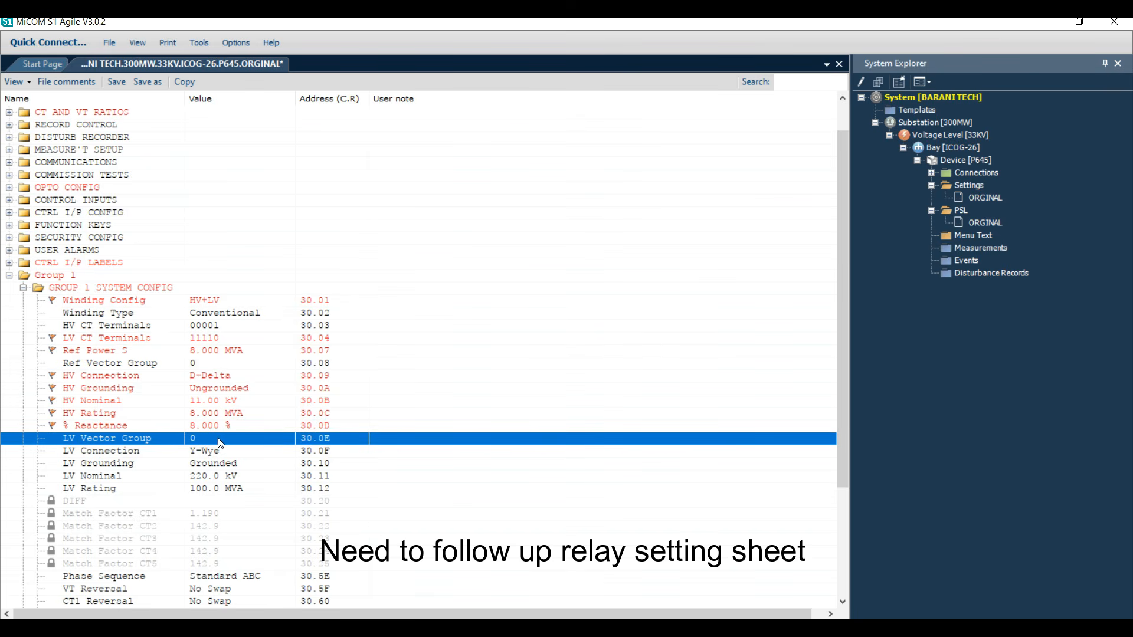
{"action": "double_click", "coordinate": [218, 442]}
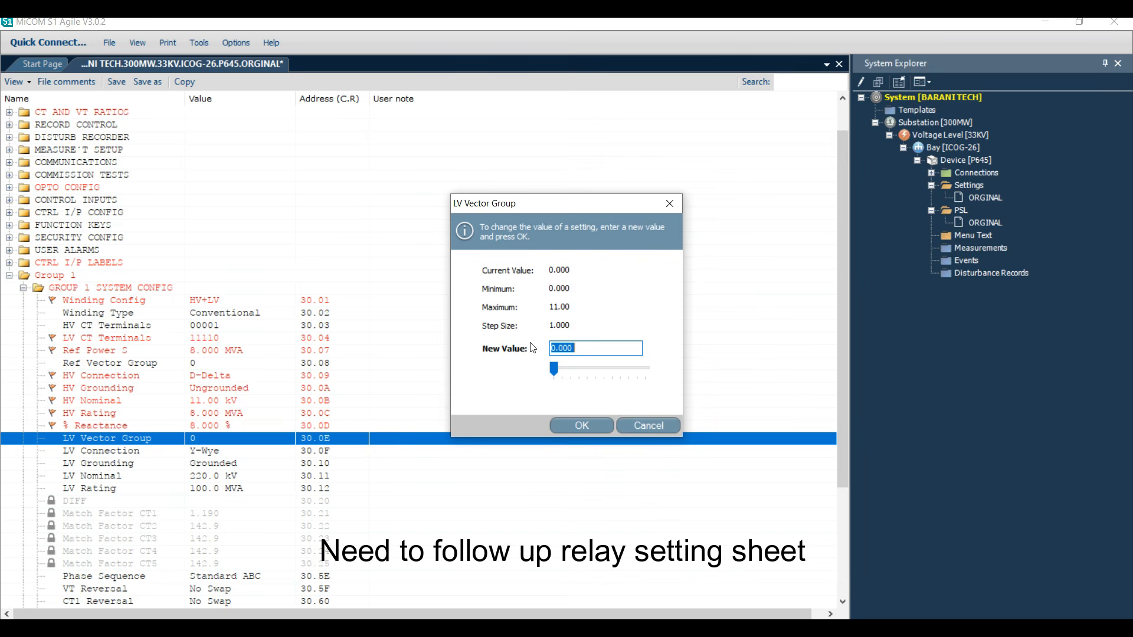
{"action": "type", "text": "11"}
{"action": "left_click", "coordinate": [599, 430]}
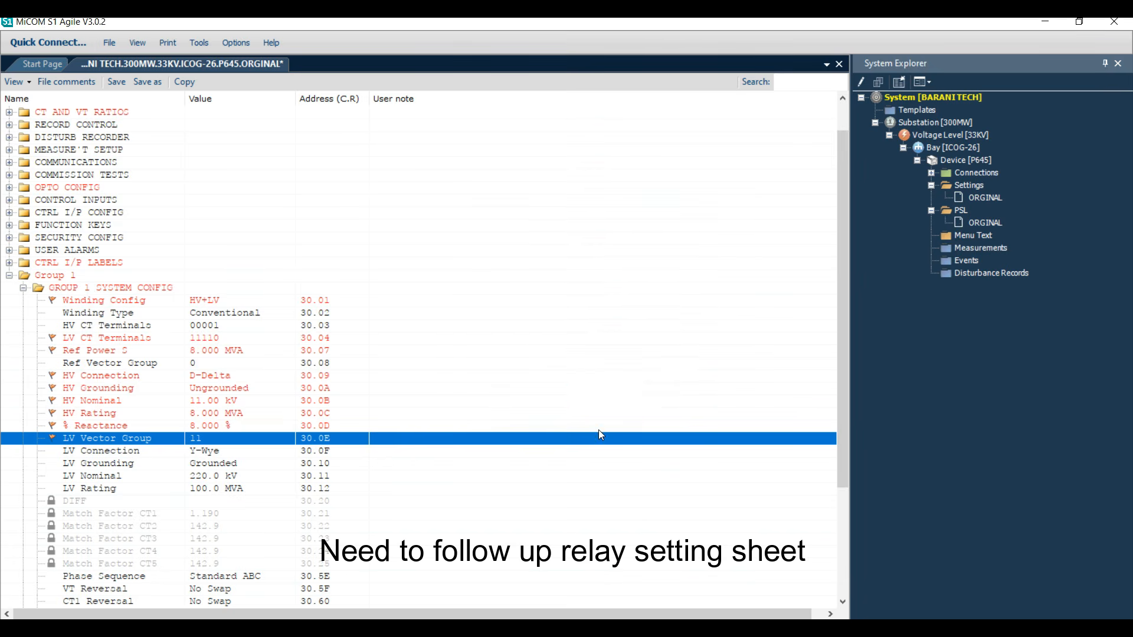
- Check the LV Connection setting, keeping Y-Wye, and move on to LV Grounding
{"action": "left_click", "coordinate": [235, 460]}
{"action": "left_click", "coordinate": [243, 454]}
{"action": "double_click", "coordinate": [244, 456]}
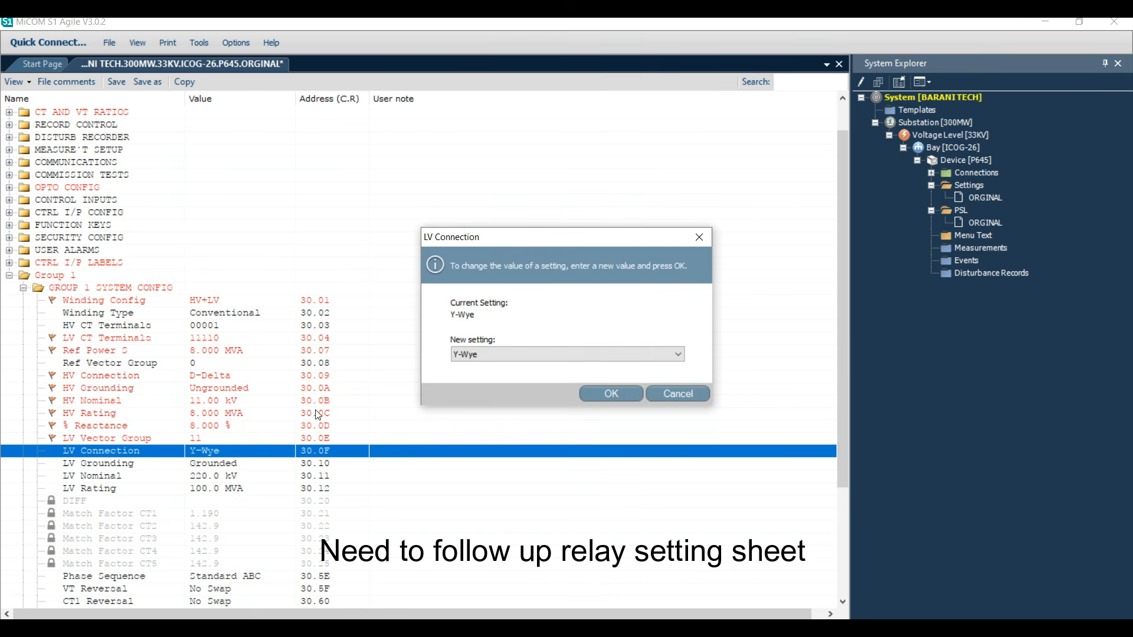
{"action": "left_click", "coordinate": [621, 391]}
{"action": "left_click", "coordinate": [239, 465]}
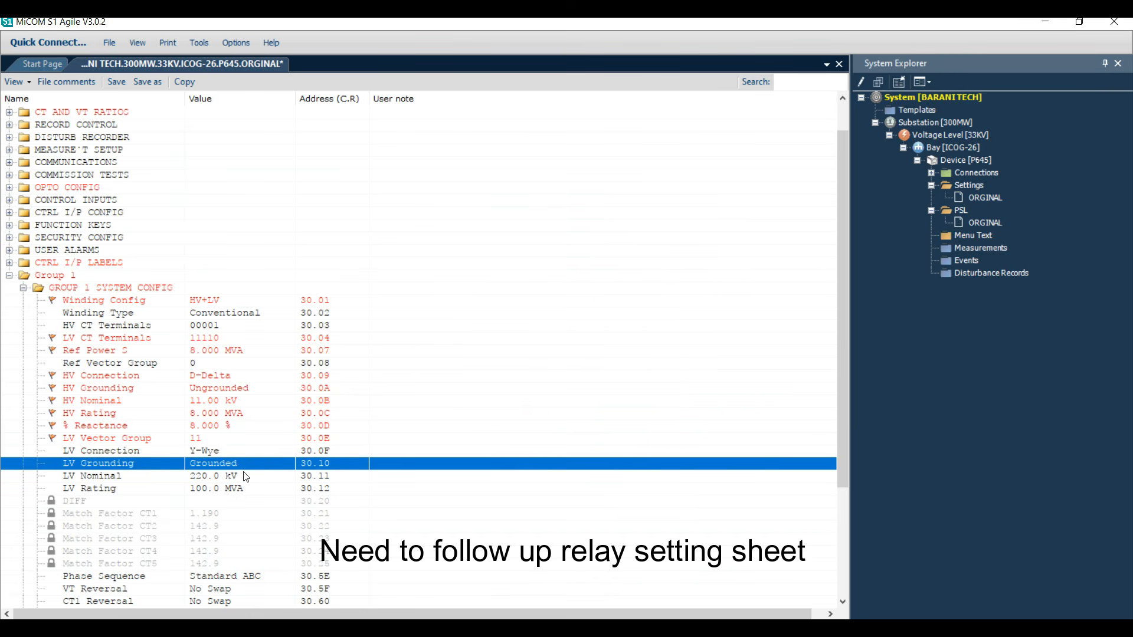
- Set the LV Nominal voltage to 400 V
{"action": "left_click", "coordinate": [246, 476]}
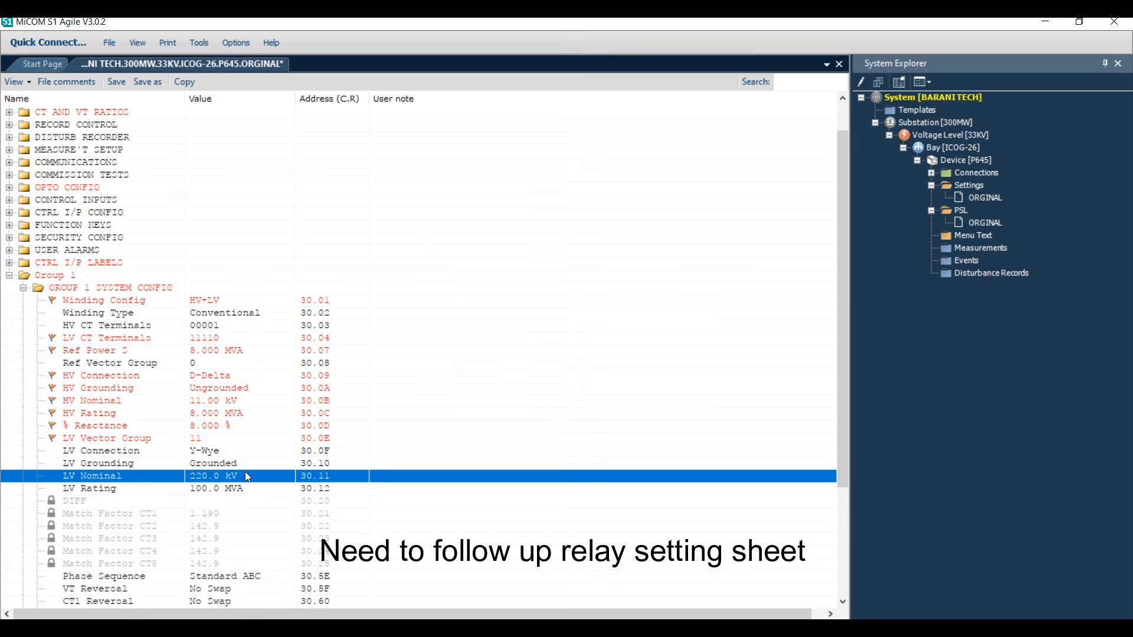
{"action": "double_click", "coordinate": [217, 482]}
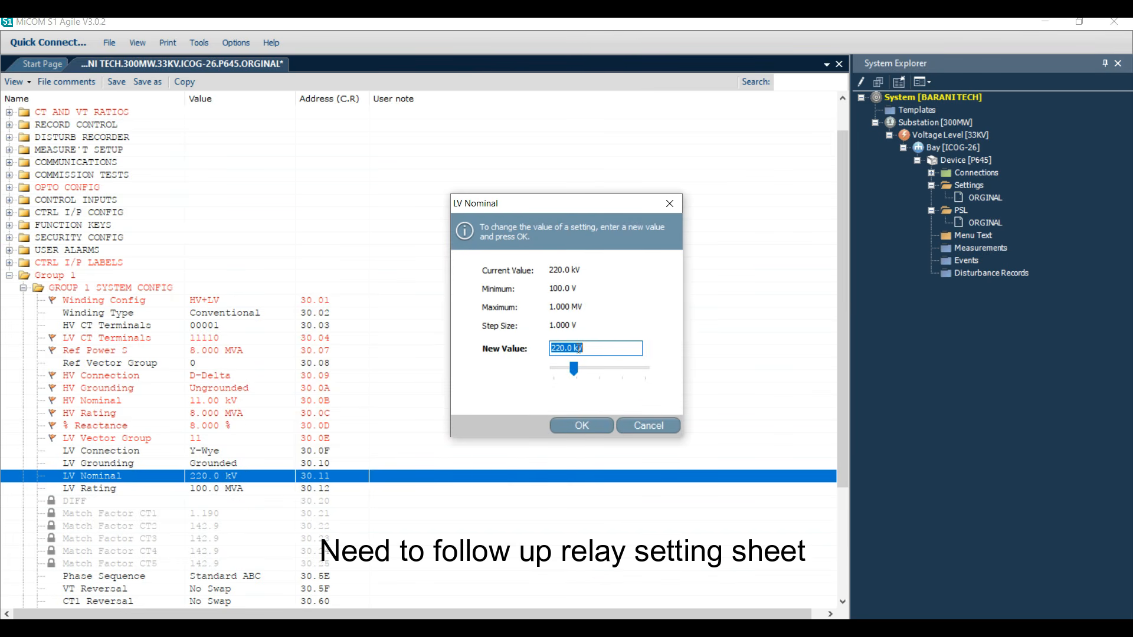
{"action": "type", "text": "400"}
{"action": "key", "text": "Return"}
- Set the LV Rating to 2 MVA
{"action": "double_click", "coordinate": [231, 489]}
{"action": "type", "text": "2"}
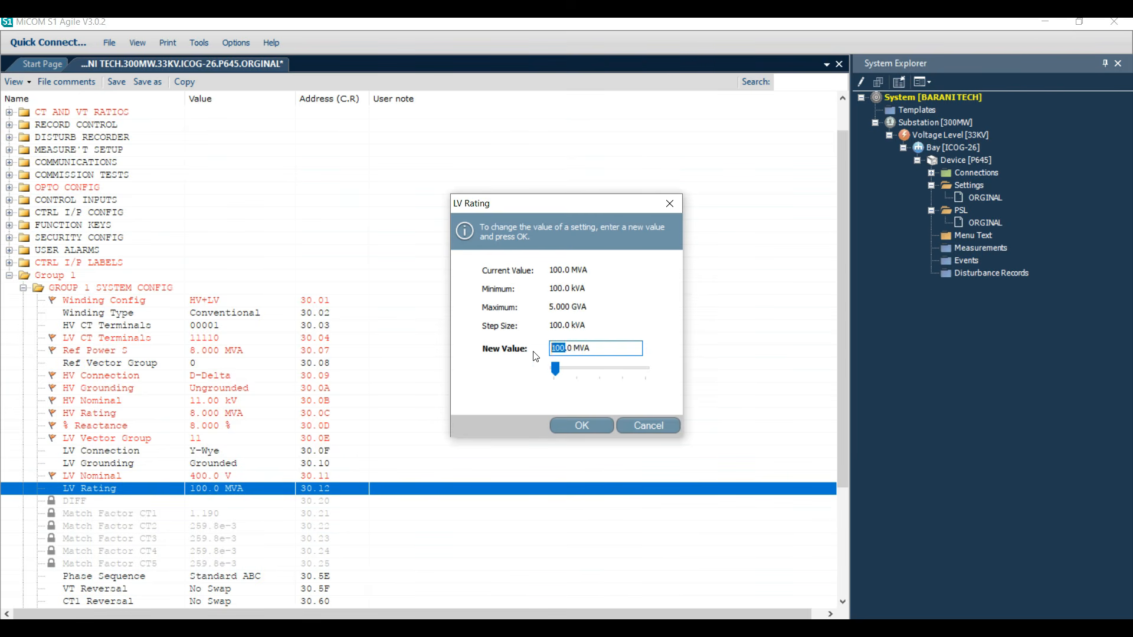
{"action": "key", "text": "Return"}
- Check the available CT1 Reversal options in GROUP 1 SYSTEM CONFIG and close the setting without changing it
{"action": "scroll", "coordinate": [248, 484], "scroll_direction": "down", "scroll_amount": 4}
{"action": "double_click", "coordinate": [219, 450]}
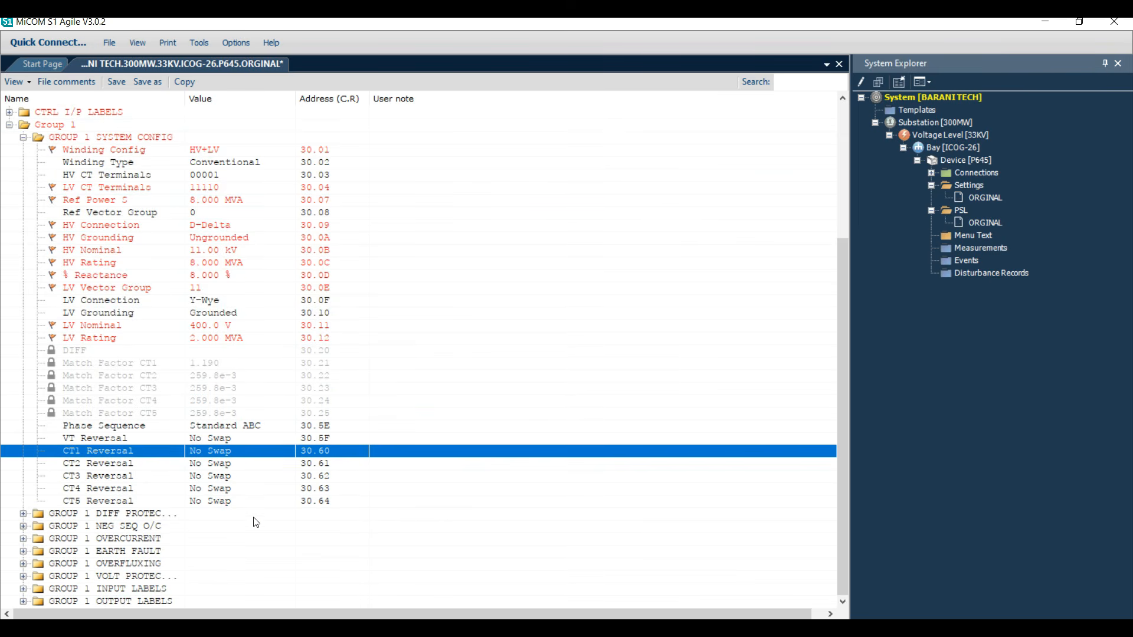
{"action": "left_click", "coordinate": [503, 354]}
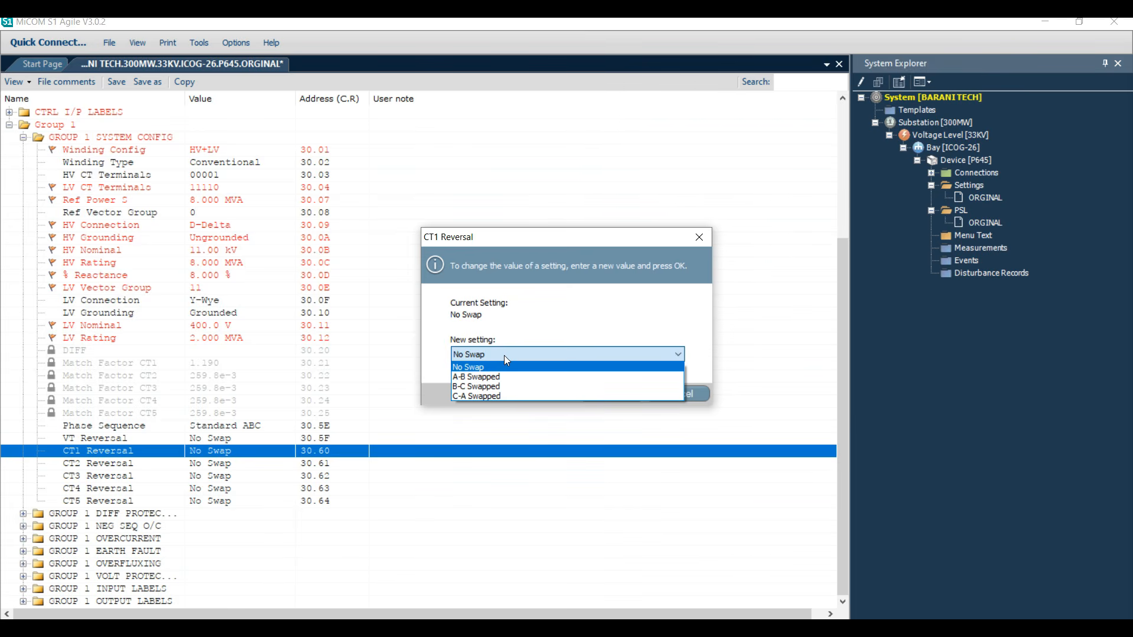
{"action": "left_click", "coordinate": [699, 237]}
- Enable Trans Diff in the Group 1 differential protection settings and keep Set Mode at Simple
{"action": "double_click", "coordinate": [111, 340]}
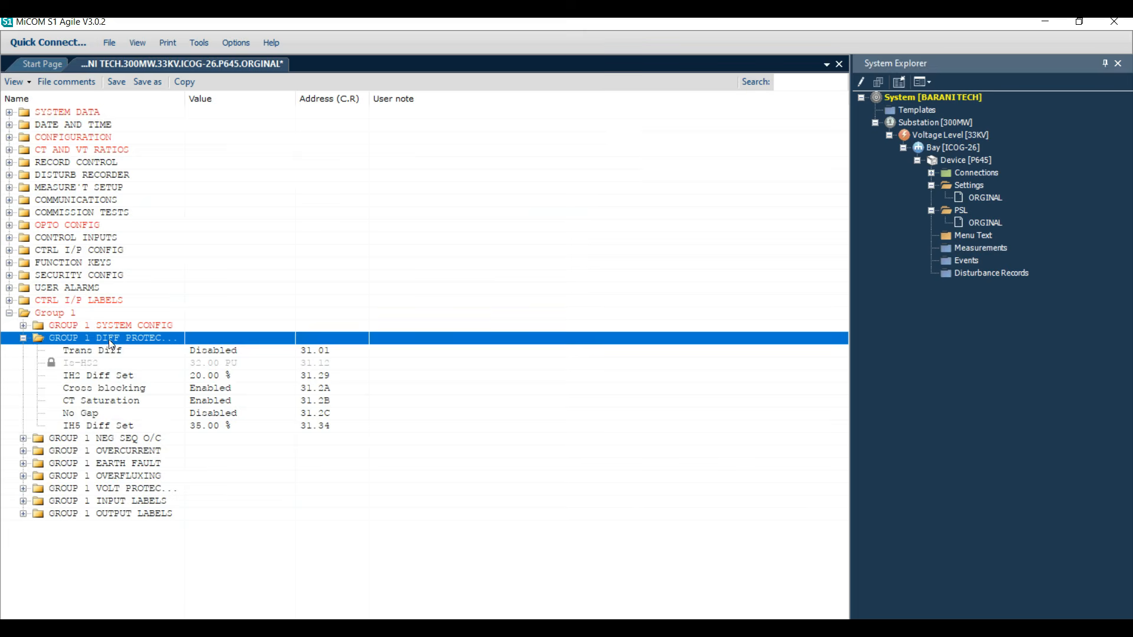
{"action": "double_click", "coordinate": [110, 350]}
{"action": "key", "text": "Down"}
{"action": "key", "text": "Return"}
{"action": "double_click", "coordinate": [95, 363]}
{"action": "left_click", "coordinate": [543, 354]}
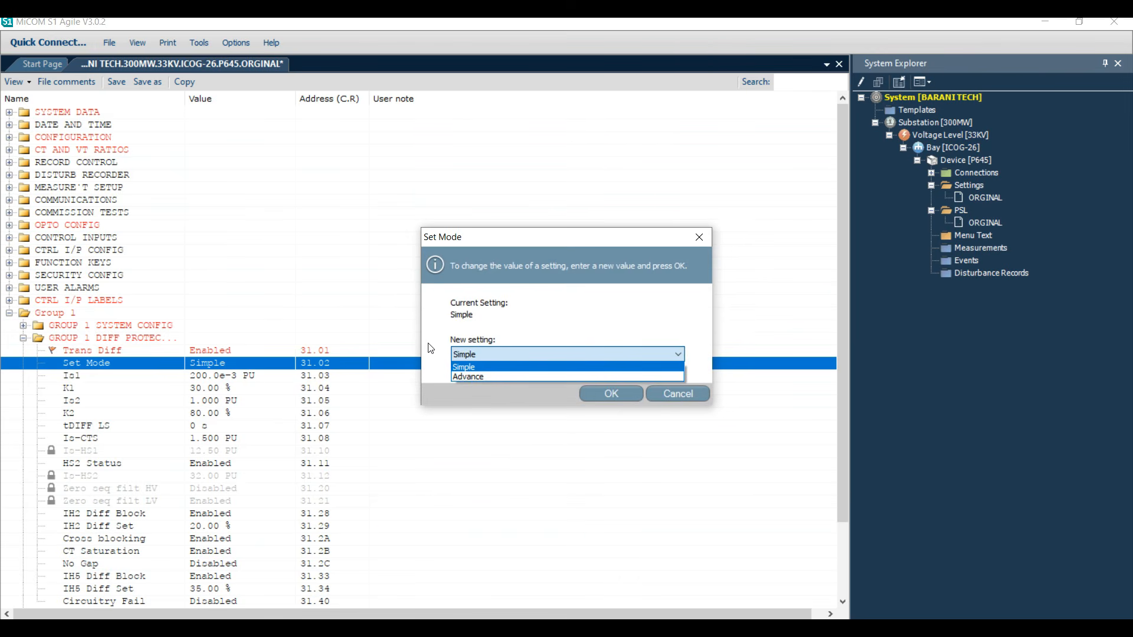
{"action": "left_click", "coordinate": [611, 394]}
- Set IH2 Diff Set to 15 % in the Group 1 differential protection settings
{"action": "key", "text": "Down"}
{"action": "key", "text": "Down"}
{"action": "key", "text": "Down"}
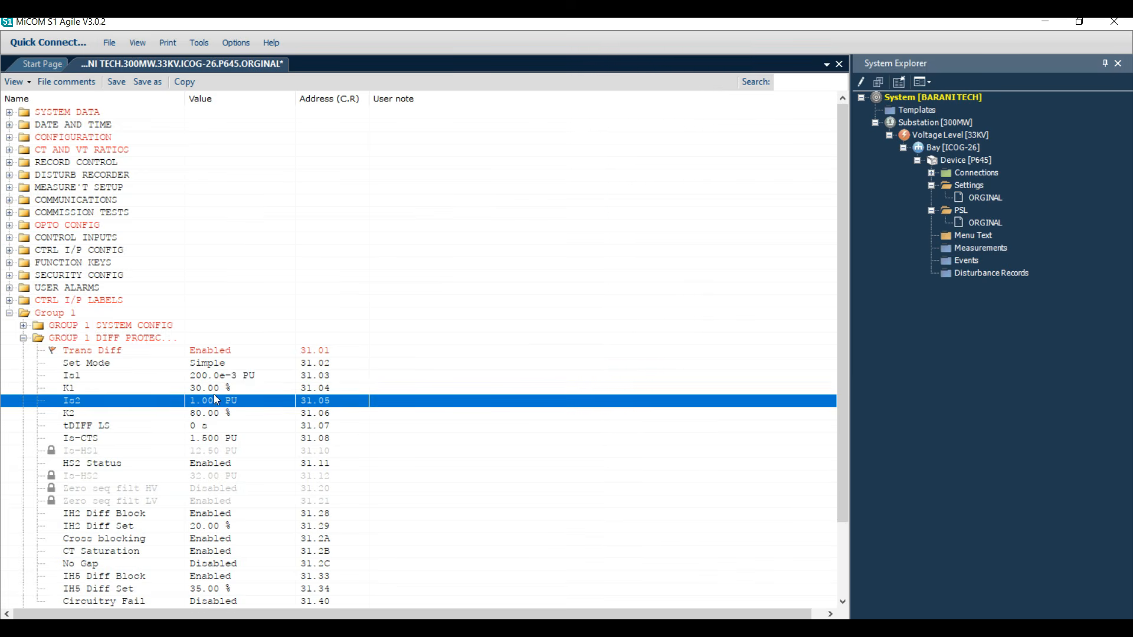
{"action": "key", "text": "Down"}
{"action": "key", "text": "Down"}
{"action": "key", "text": "Down"}
{"action": "scroll", "coordinate": [213, 398], "scroll_direction": "down", "scroll_amount": 1}
{"action": "key", "text": "Down"}
{"action": "key", "text": "Down"}
{"action": "key", "text": "Down"}
{"action": "key", "text": "Return"}
{"action": "type", "text": "15"}
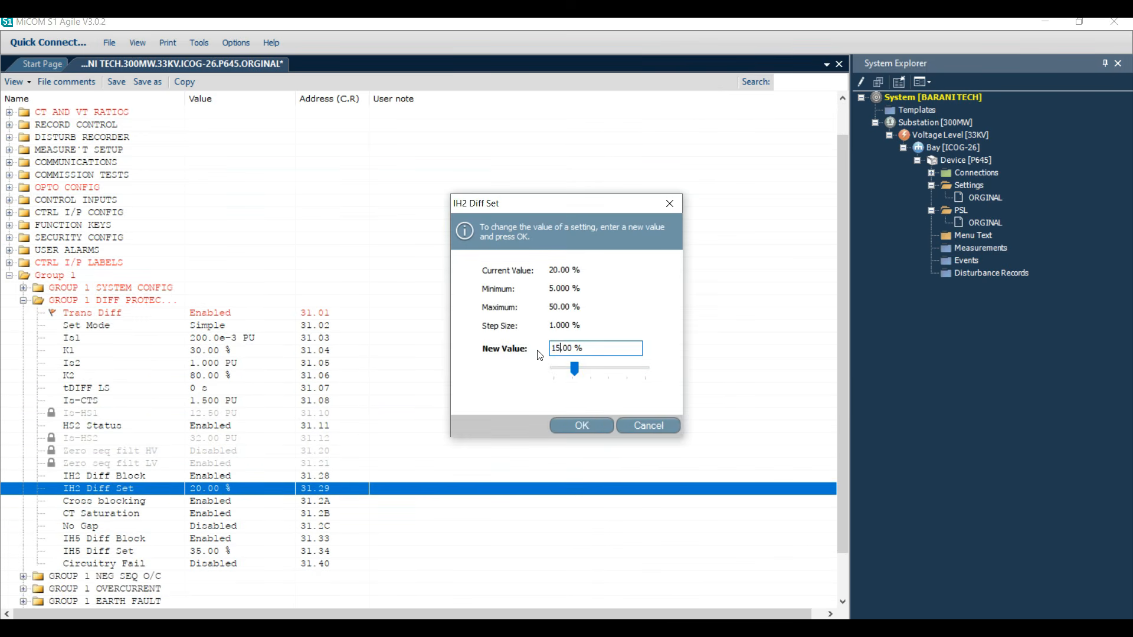
{"action": "key", "text": "Return"}
- Expand GROUP 1 NEG SEQ O/C and check the NPS O/C 1 options, cancelling without a change
{"action": "key", "text": "Down"}
{"action": "key", "text": "Down"}
{"action": "key", "text": "Down"}
{"action": "key", "text": "Down"}
{"action": "key", "text": "Down"}
{"action": "key", "text": "Down"}
{"action": "key", "text": "Down"}
{"action": "key", "text": "Right"}
{"action": "scroll", "coordinate": [228, 313], "scroll_direction": "down", "scroll_amount": 4}
{"action": "left_click", "coordinate": [227, 313]}
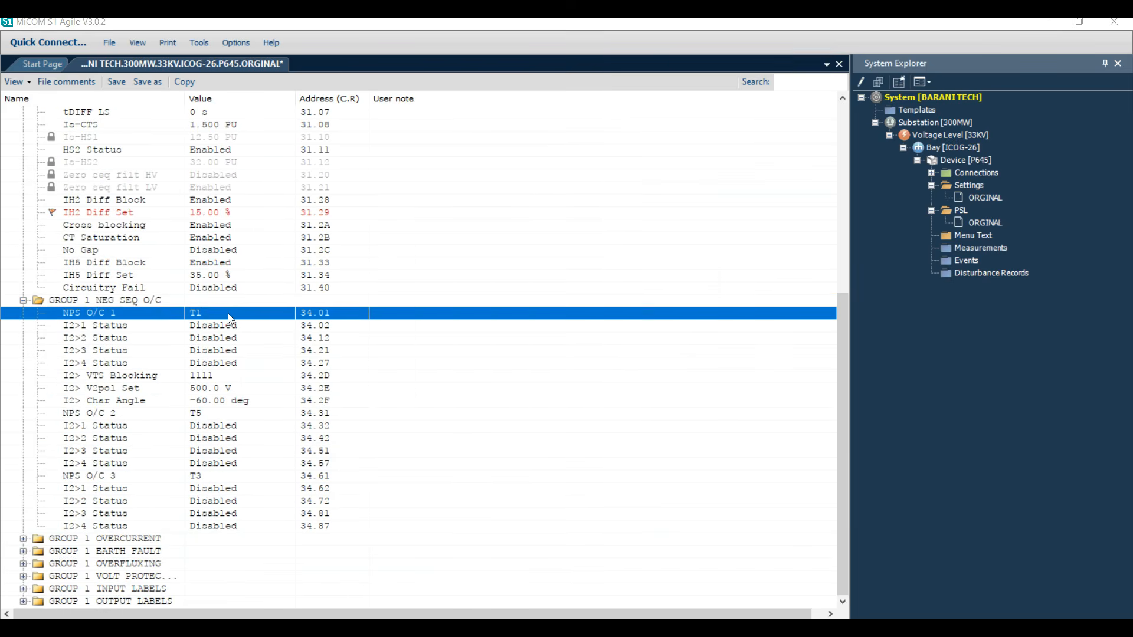
{"action": "double_click", "coordinate": [228, 314]}
{"action": "left_click", "coordinate": [504, 353]}
{"action": "left_click", "coordinate": [677, 394]}
- Enable I2>1 Status for NPS O/C 1 and set I2>1 Function to DT
{"action": "double_click", "coordinate": [240, 327]}
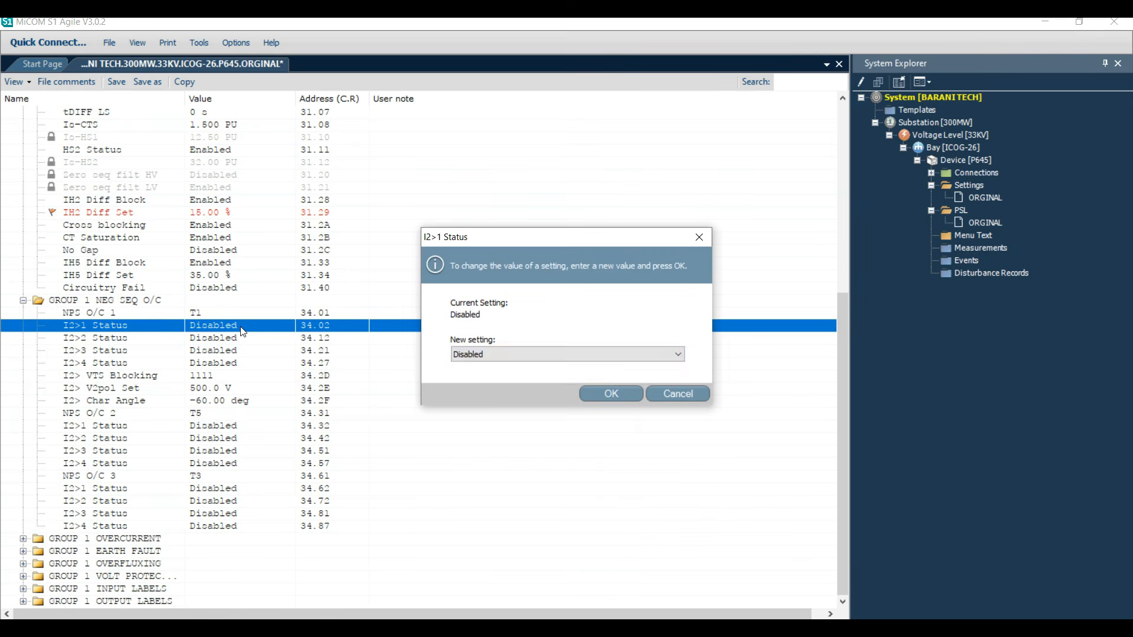
{"action": "left_click", "coordinate": [487, 353]}
{"action": "left_click", "coordinate": [488, 377]}
{"action": "left_click", "coordinate": [611, 393]}
{"action": "double_click", "coordinate": [245, 339]}
{"action": "left_click", "coordinate": [530, 354]}
{"action": "left_click", "coordinate": [531, 369]}
{"action": "left_click", "coordinate": [611, 394]}
- Set I2>1 Current Set to 50 A in GROUP 1 NEG SEQ O/C
{"action": "left_click", "coordinate": [250, 361]}
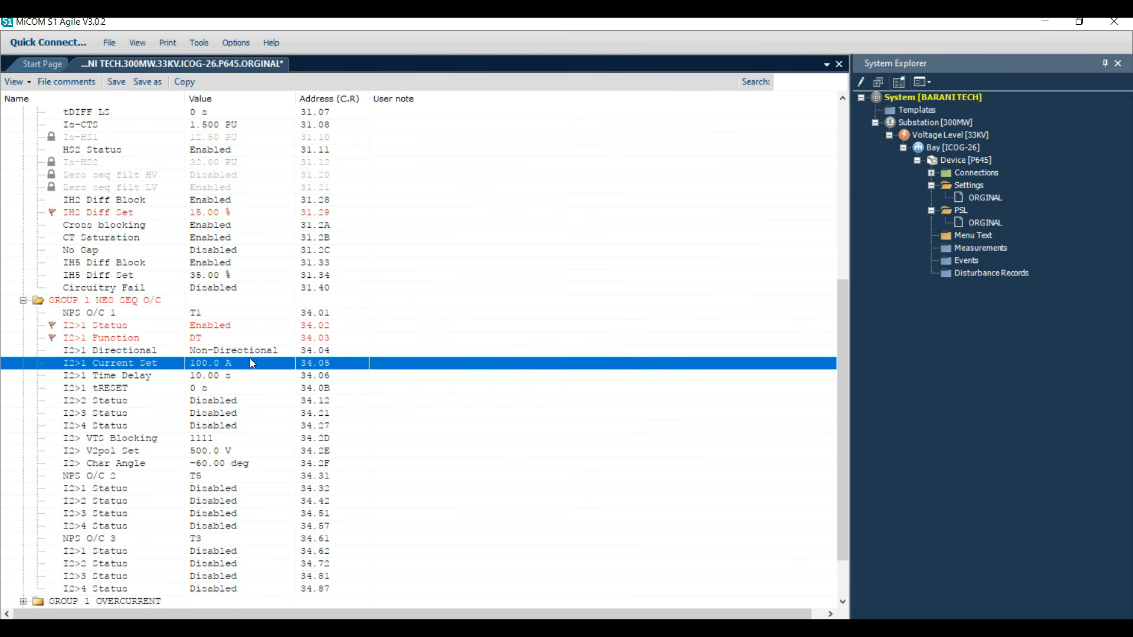
{"action": "double_click", "coordinate": [250, 362]}
{"action": "type", "text": "50"}
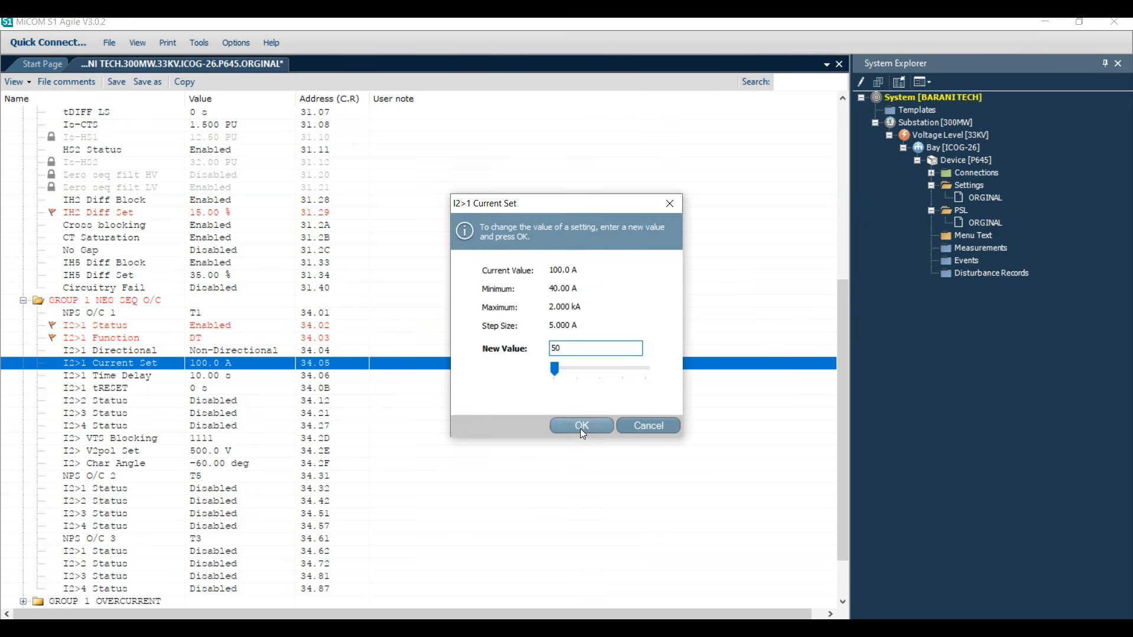
{"action": "left_click", "coordinate": [580, 428]}
- Set I2>1 Time Delay to 5 s in GROUP 1 NEG SEQ O/C
{"action": "key", "text": "Down"}
{"action": "key", "text": "Return"}
{"action": "type", "text": "5"}
{"action": "key", "text": "Return"}
{"action": "scroll", "coordinate": [230, 436], "scroll_direction": "down", "scroll_amount": 2}
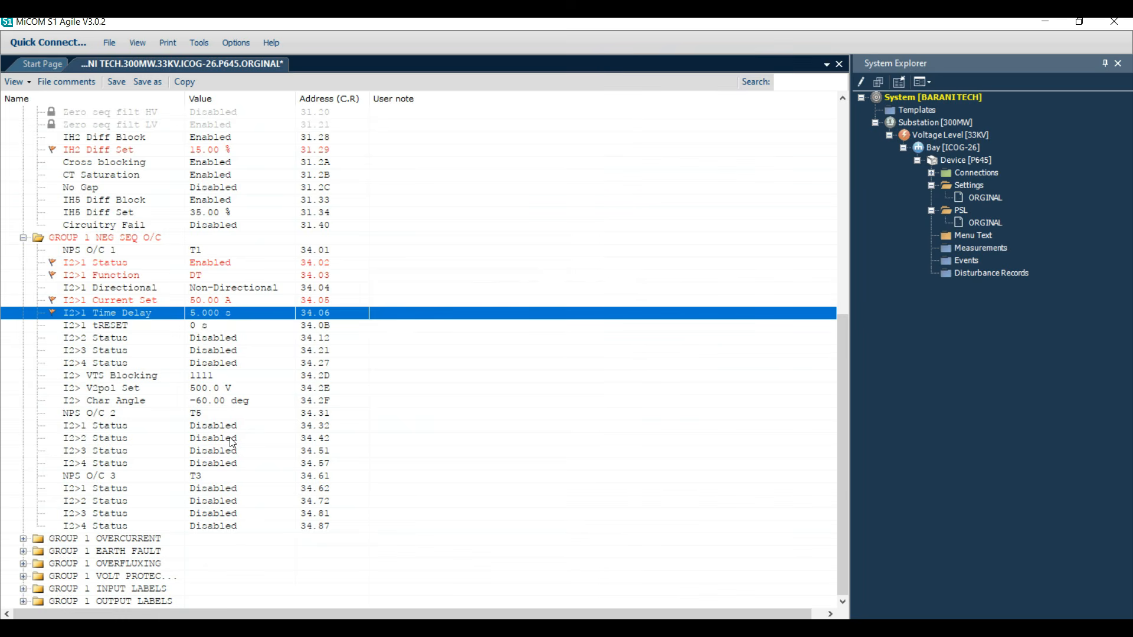
- Expand GROUP 1 OVERCURRENT and set I>1 Current Set to 460 A under OVERCURRENT1
{"action": "key", "text": "Down"}
{"action": "key", "text": "Down"}
{"action": "key", "text": "Down"}
{"action": "key", "text": "Down"}
{"action": "key", "text": "Down"}
{"action": "key", "text": "Down"}
{"action": "key", "text": "Down"}
{"action": "key", "text": "Down"}
{"action": "key", "text": "Down"}
{"action": "key", "text": "Down"}
{"action": "key", "text": "Down"}
{"action": "key", "text": "Down"}
{"action": "key", "text": "Down"}
{"action": "key", "text": "Down"}
{"action": "key", "text": "Down"}
{"action": "key", "text": "Down"}
{"action": "key", "text": "Down"}
{"action": "key", "text": "Down"}
{"action": "key", "text": "Right"}
{"action": "key", "text": "Down"}
{"action": "key", "text": "Down"}
{"action": "key", "text": "Down"}
{"action": "key", "text": "Down"}
{"action": "key", "text": "Down"}
{"action": "key", "text": "Return"}
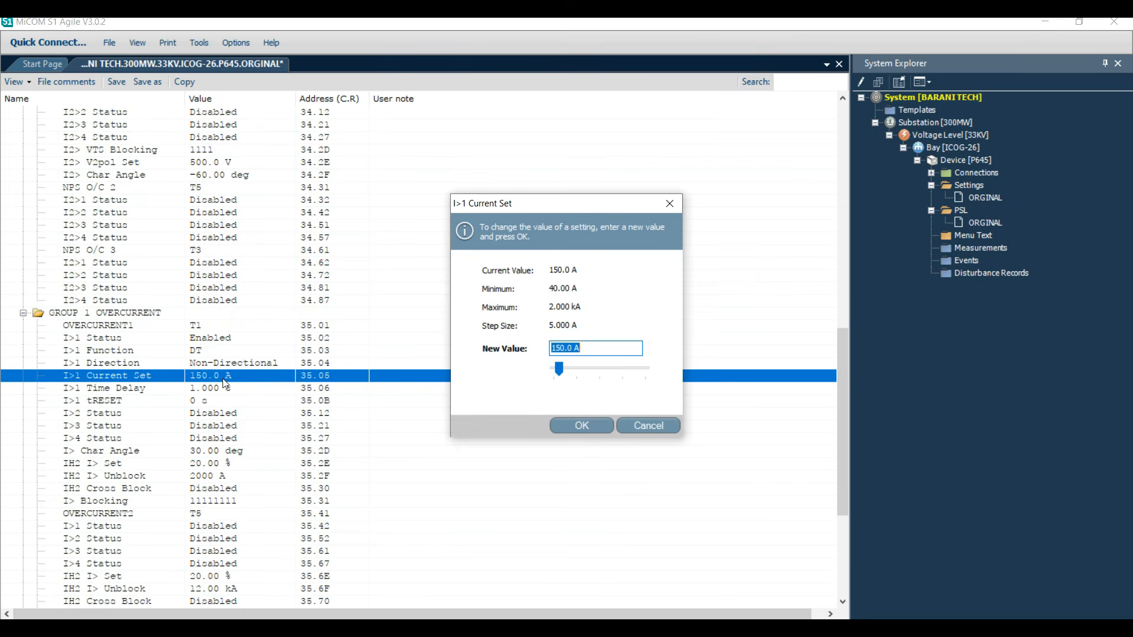
{"action": "key", "text": "Delete"}
{"action": "key", "text": "Delete"}
{"action": "type", "text": "460"}
{"action": "key", "text": "Return"}
- Set I>1 Function to IEC S Inverse under OVERCURRENT1
{"action": "left_click", "coordinate": [216, 388]}
{"action": "double_click", "coordinate": [212, 351]}
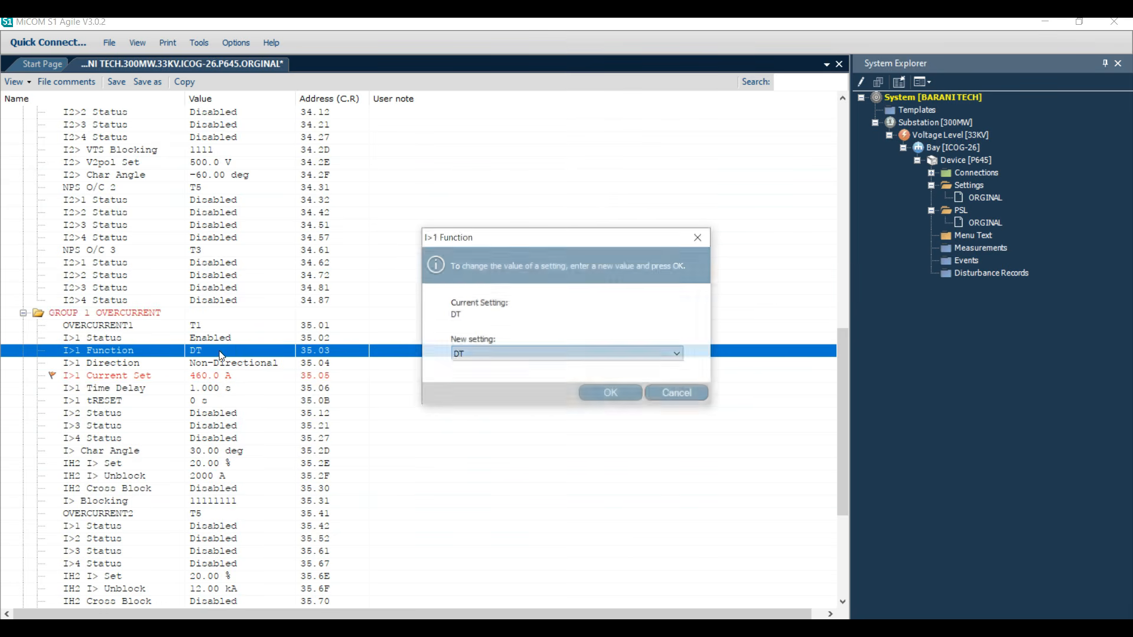
{"action": "left_click", "coordinate": [534, 354]}
{"action": "left_click", "coordinate": [525, 377]}
{"action": "left_click", "coordinate": [610, 393]}
- Enable I>2 Status under OVERCURRENT1 and set I>2 Current Set to 2000 A
{"action": "left_click", "coordinate": [218, 392]}
{"action": "double_click", "coordinate": [222, 413]}
{"action": "double_click", "coordinate": [230, 451]}
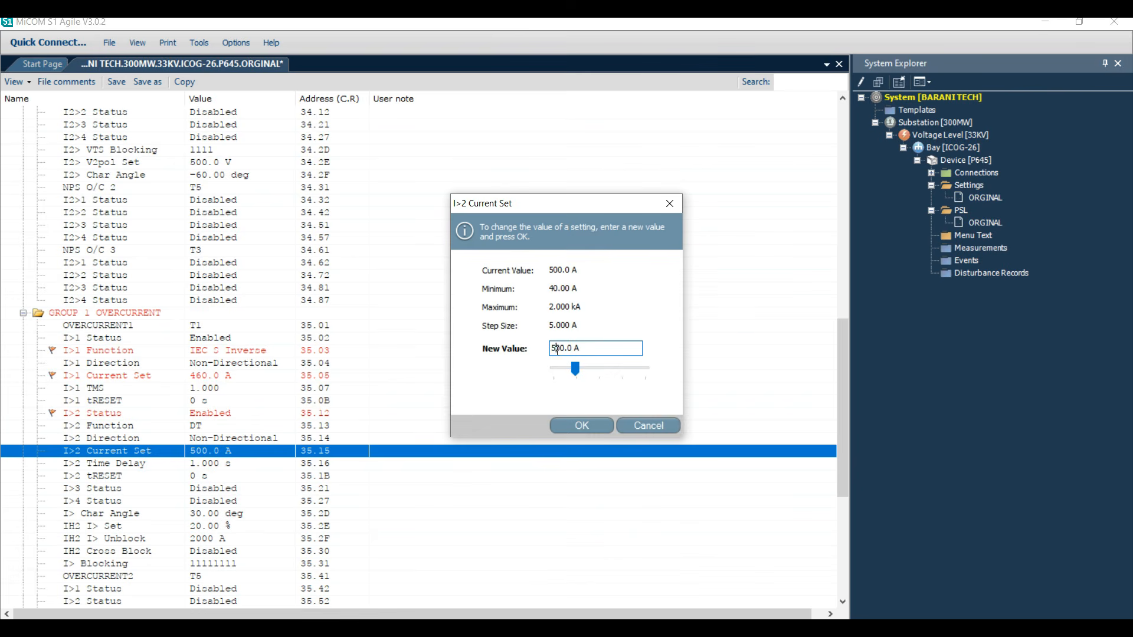
{"action": "type", "text": "2000"}
{"action": "key", "text": "Return"}
- Check I>2 Time Delay under OVERCURRENT1 and accept it at 1.000 s
{"action": "scroll", "coordinate": [231, 437], "scroll_direction": "down", "scroll_amount": 2}
{"action": "double_click", "coordinate": [222, 392]}
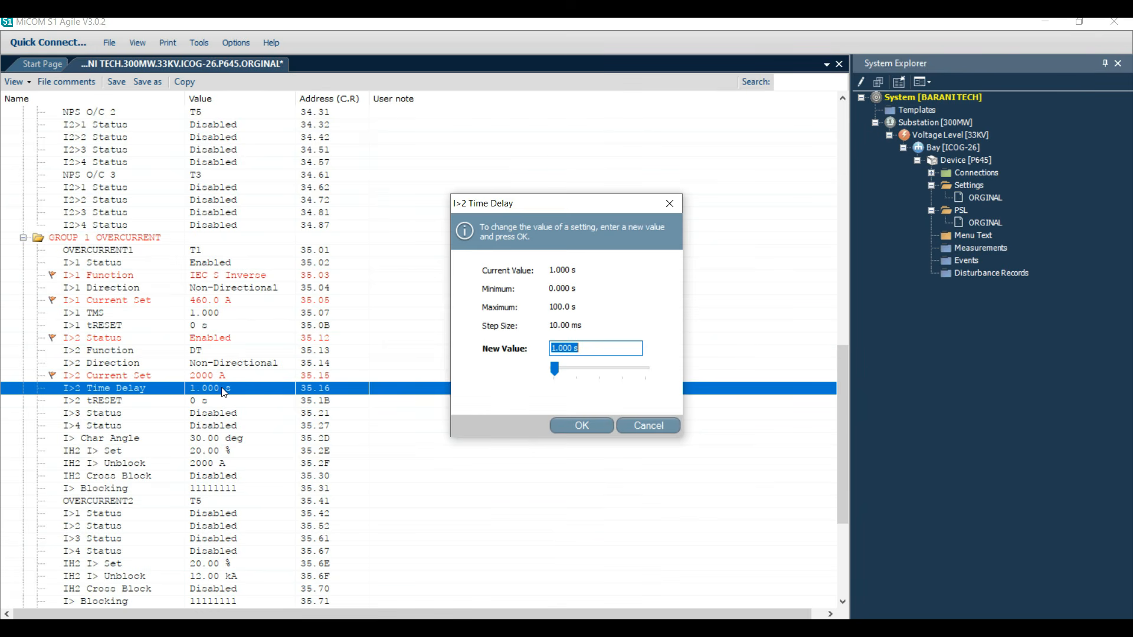
{"action": "key", "text": "Return"}
- Set I>3 Status to Enabled under OVERCURRENT1
{"action": "scroll", "coordinate": [222, 383], "scroll_direction": "down", "scroll_amount": 2}
{"action": "double_click", "coordinate": [221, 338]}
{"action": "left_click", "coordinate": [565, 354]}
{"action": "left_click", "coordinate": [555, 375]}
{"action": "left_click", "coordinate": [627, 391]}
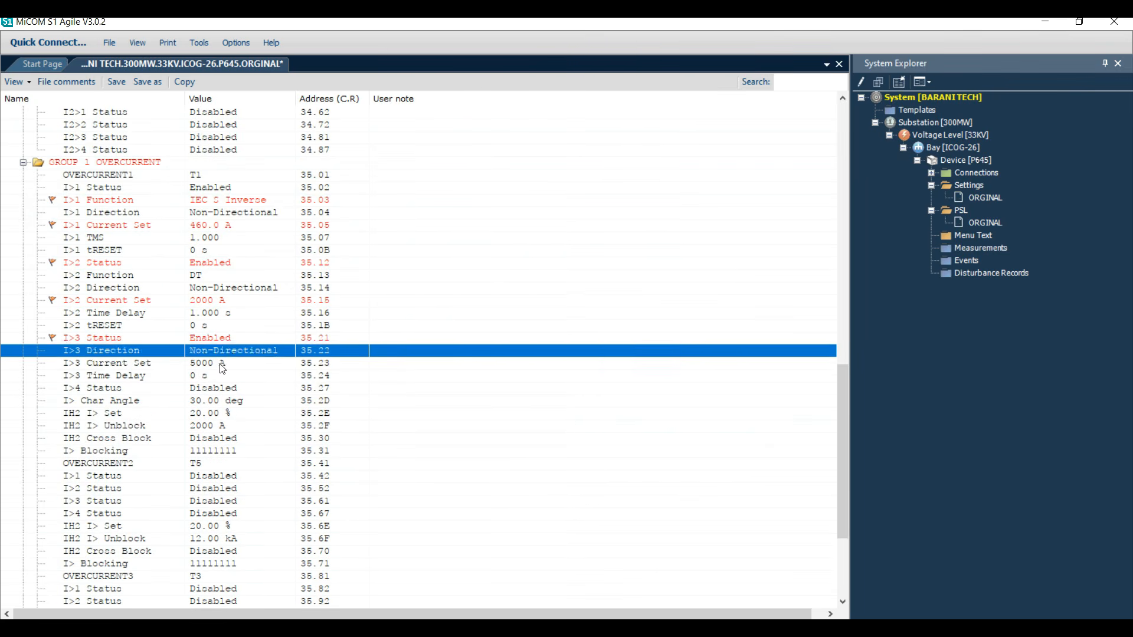
- Set I>3 Current Set to 4200 A under OVERCURRENT1
{"action": "double_click", "coordinate": [222, 365]}
{"action": "left_click", "coordinate": [557, 353]}
{"action": "key", "text": "BackSpace"}
{"action": "type", "text": "4.00 kA"}
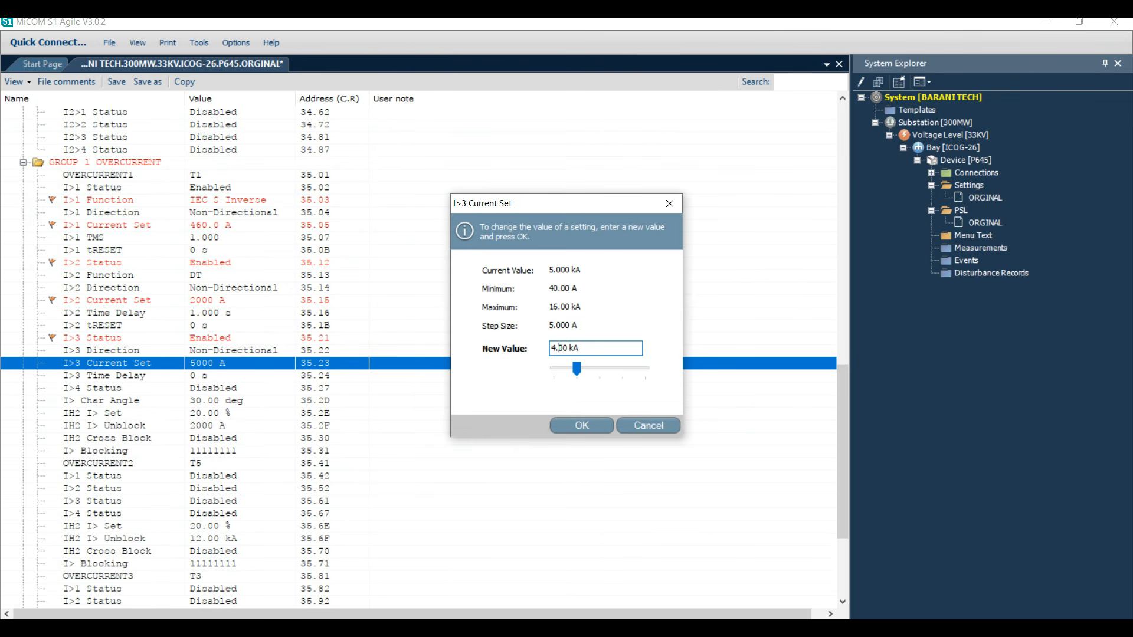
{"action": "key", "text": "Return"}
- Check the EF 1 Derived options in GROUP 1 EARTH FAULT and close the setting
{"action": "scroll", "coordinate": [230, 384], "scroll_direction": "down", "scroll_amount": 10}
{"action": "double_click", "coordinate": [519, 362]}
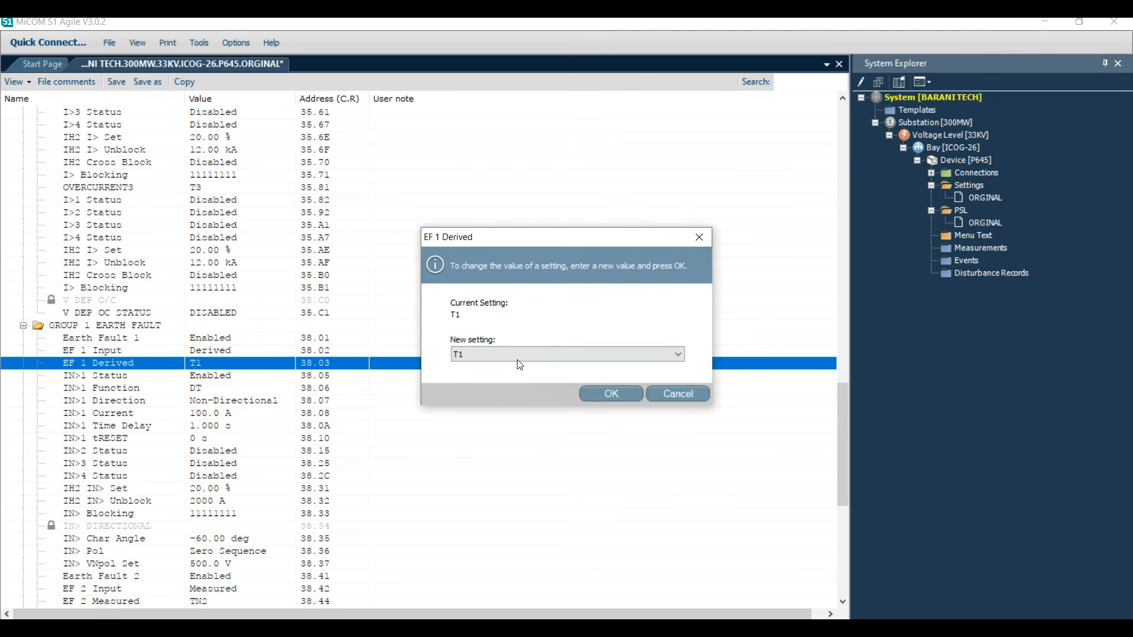
{"action": "left_click", "coordinate": [519, 354]}
{"action": "left_click", "coordinate": [519, 417]}
{"action": "key", "text": "Return"}
- Collapse GROUP 1 OVERCURRENT and review I2> VTS Blocking in GROUP 1 NEG SEQ O/C, accepting it as 1111
{"action": "scroll", "coordinate": [36, 298], "scroll_direction": "up", "scroll_amount": 10}
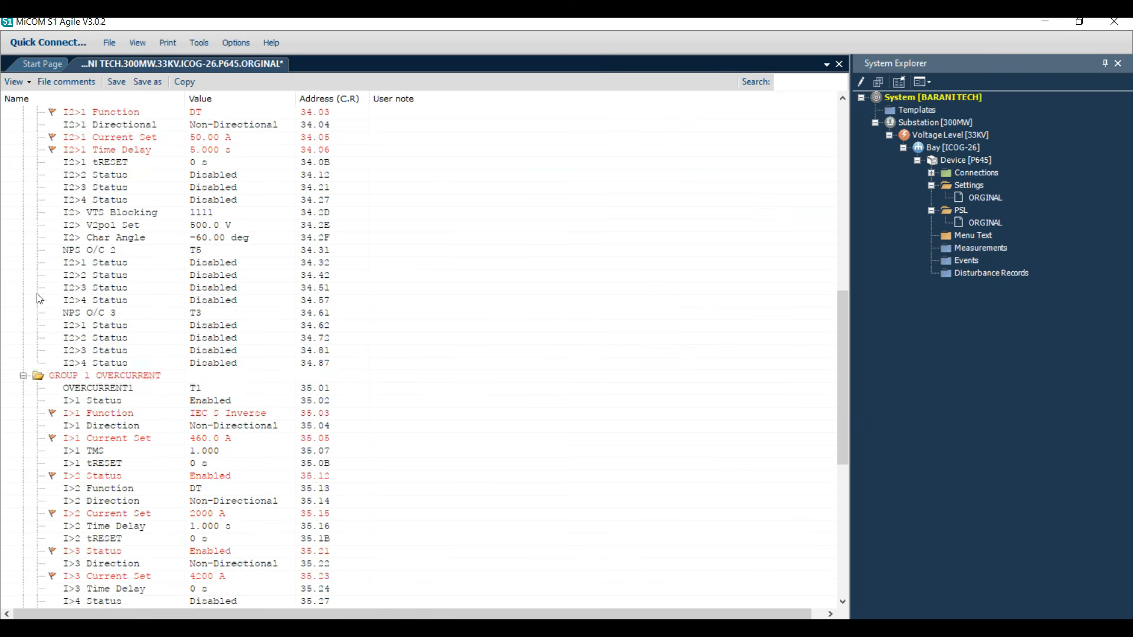
{"action": "left_click", "coordinate": [23, 375]}
{"action": "double_click", "coordinate": [142, 376]}
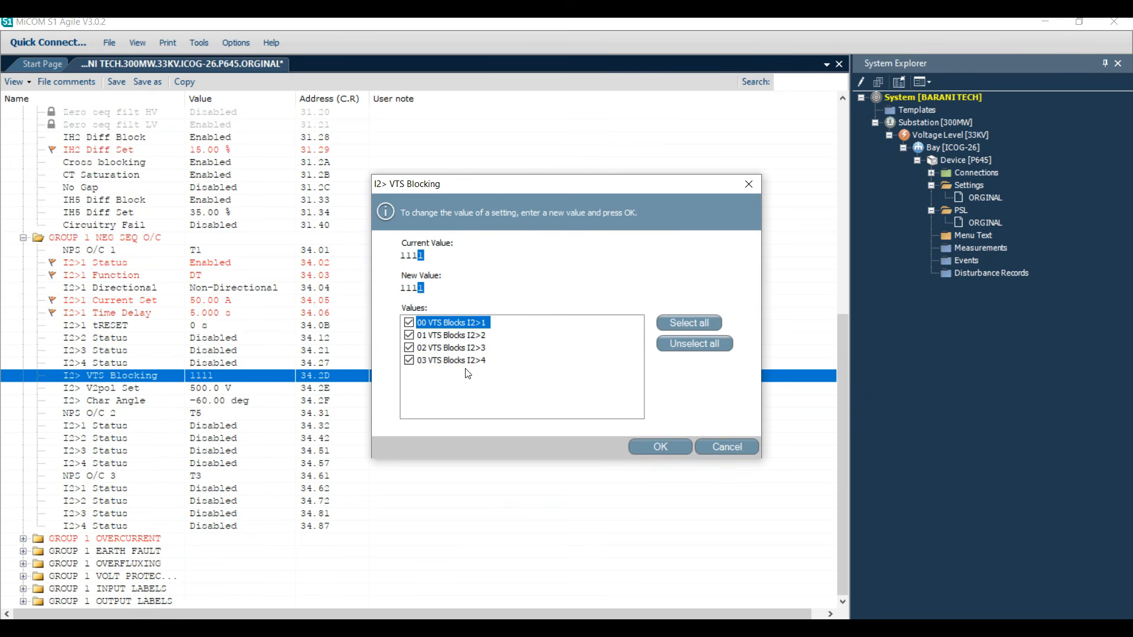
{"action": "left_click", "coordinate": [669, 449]}
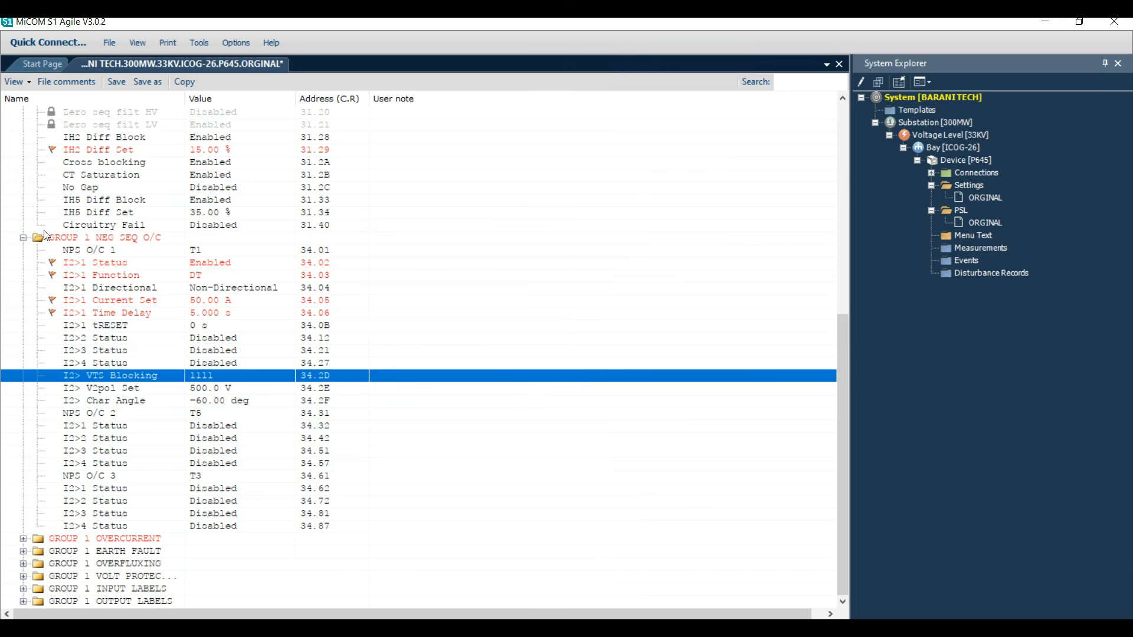
- Collapse GROUP 1 NEG SEQ O/C, expand GROUP 1 OVERFLUXING and set V/Hz Alarm Set to 1.100 PU
{"action": "left_click", "coordinate": [23, 237]}
{"action": "left_click", "coordinate": [22, 375]}
{"action": "left_click", "coordinate": [22, 375]}
{"action": "left_click", "coordinate": [22, 387]}
{"action": "double_click", "coordinate": [118, 438]}
{"action": "left_click", "coordinate": [669, 450]}
- Set V/Hz>1 Trip Set to 1.200 PU in GROUP 1 OVERFLUXING
{"action": "left_click", "coordinate": [219, 475]}
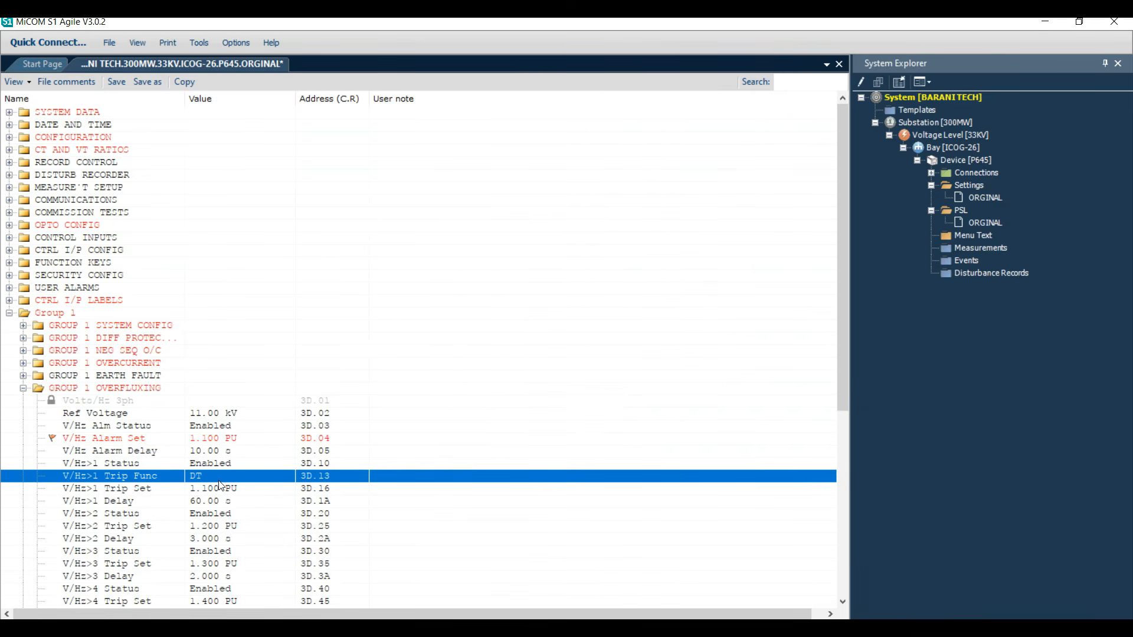
{"action": "double_click", "coordinate": [245, 490]}
{"action": "left_click", "coordinate": [609, 372]}
{"action": "left_click", "coordinate": [581, 425]}
- Set V/Hz>1 Delay to 10 s in GROUP 1 OVERFLUXING
{"action": "double_click", "coordinate": [222, 501]}
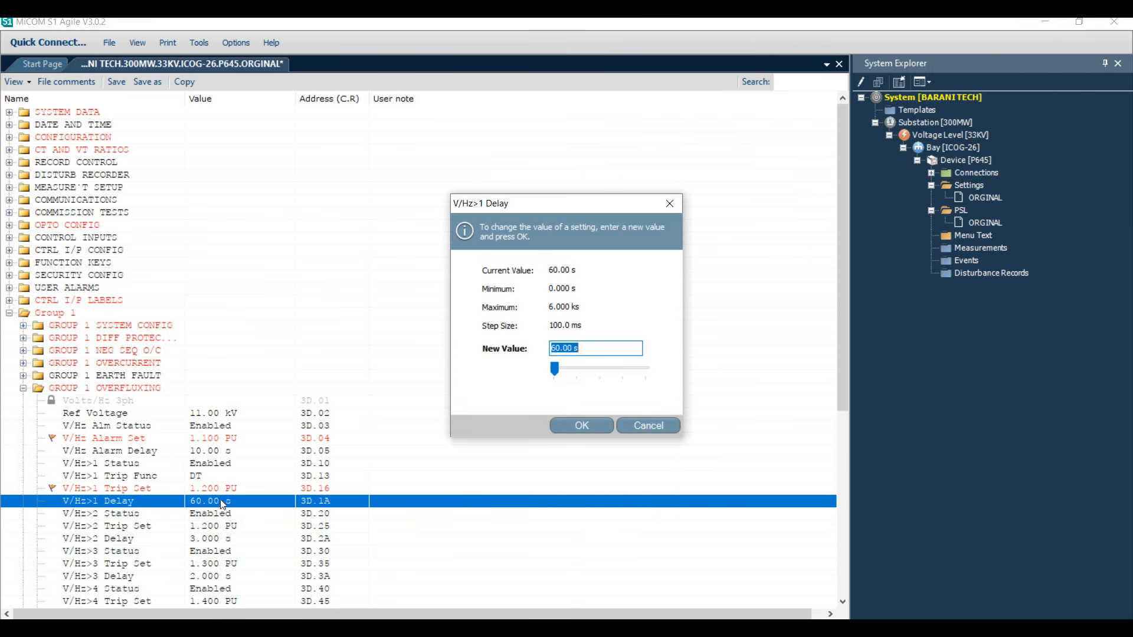
{"action": "type", "text": "10"}
{"action": "key", "text": "Return"}
- Set V/Hz Alarm Set to 1.05 PU and V/Hz Alarm Delay to 5 s in GROUP 1 OVERFLUXING
{"action": "double_click", "coordinate": [213, 438]}
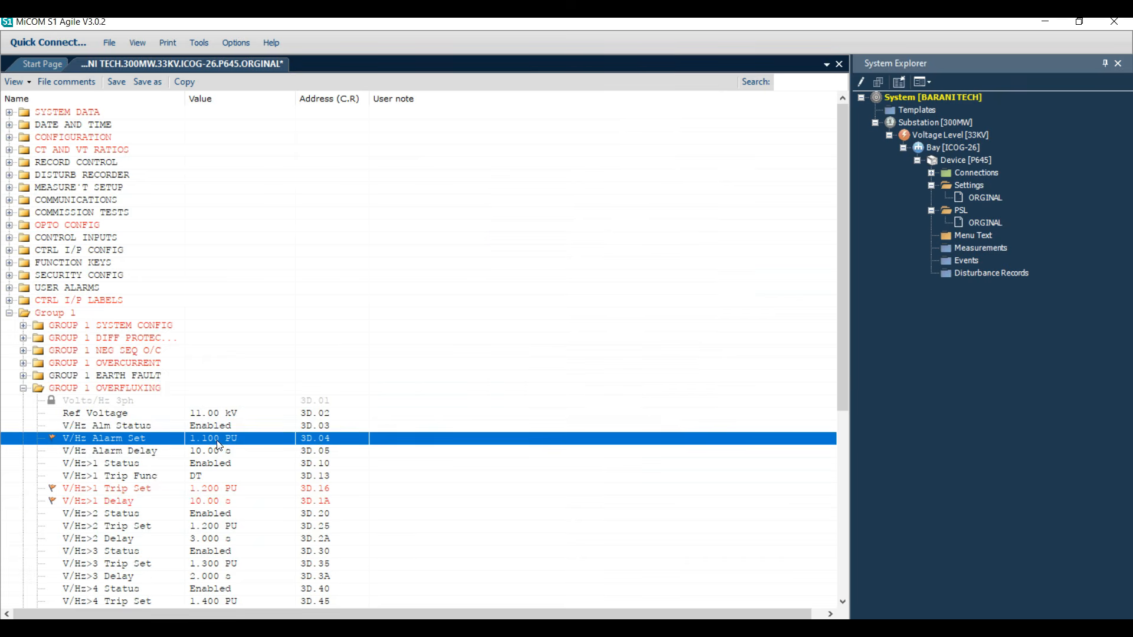
{"action": "type", "text": "1.05"}
{"action": "key", "text": "Return"}
{"action": "double_click", "coordinate": [212, 450]}
{"action": "key", "text": "Return"}
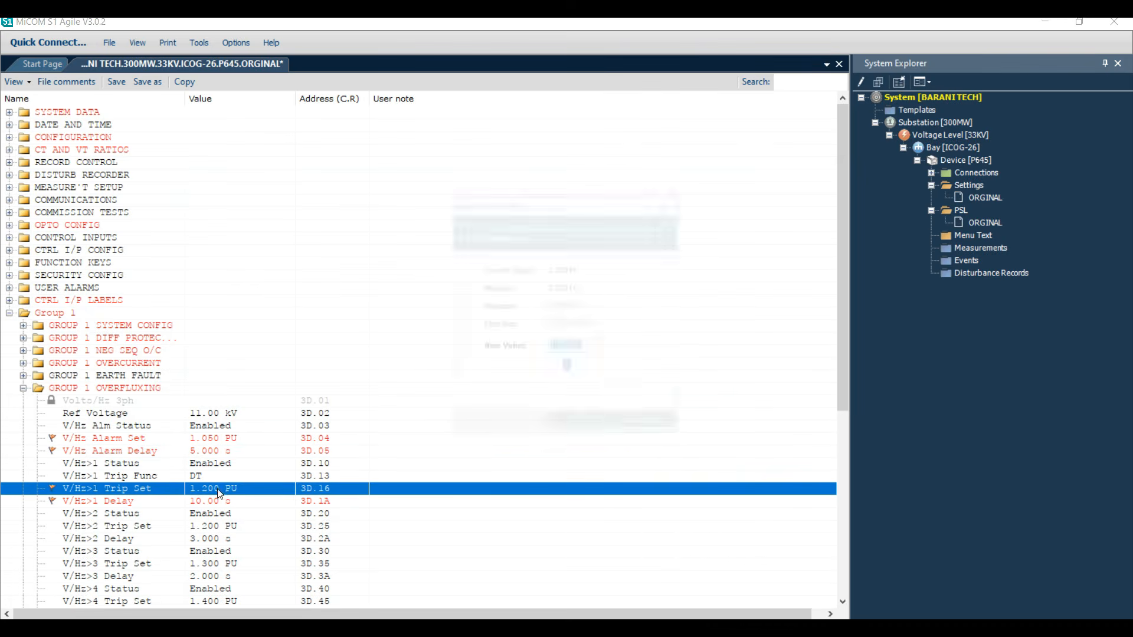
{"action": "left_click", "coordinate": [203, 501]}
- Collapse GROUP 1 OVERFLUXING, expand the GROUP 1 voltage protection folder and set V< Measur't Mode to Phase-Phase
{"action": "key", "text": "Left"}
{"action": "key", "text": "Left"}
{"action": "key", "text": "Down"}
{"action": "key", "text": "Right"}
{"action": "double_click", "coordinate": [279, 389]}
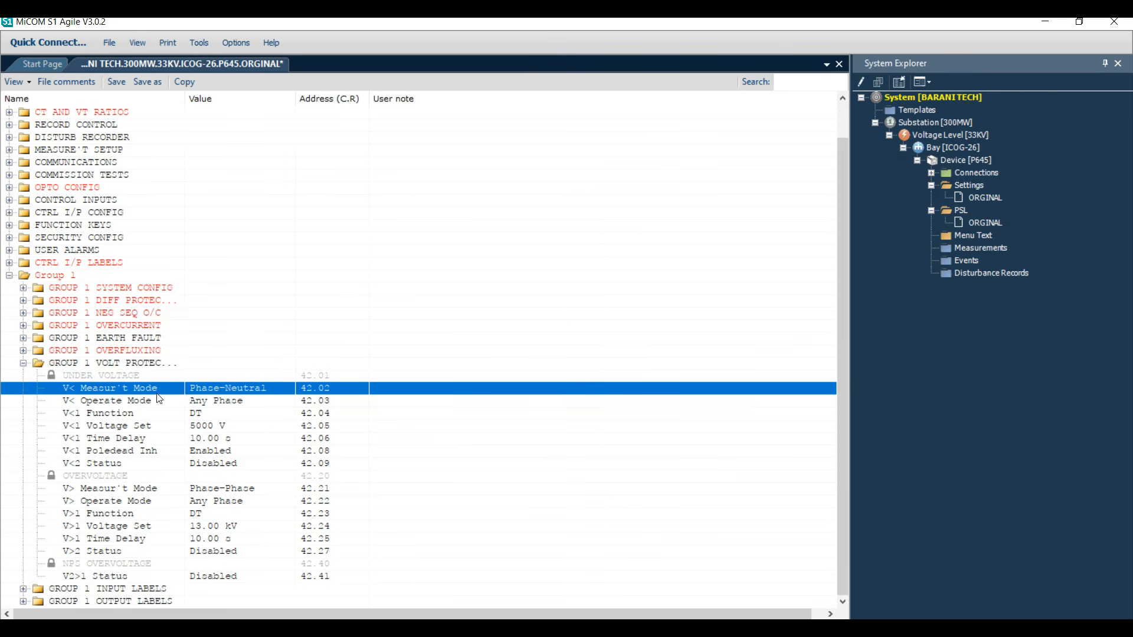
{"action": "left_click", "coordinate": [219, 426]}
{"action": "left_click", "coordinate": [230, 436]}
- Set V<1 Voltage Set to 9999 V, then recheck its allowed range and close the setting unchanged
{"action": "double_click", "coordinate": [214, 425]}
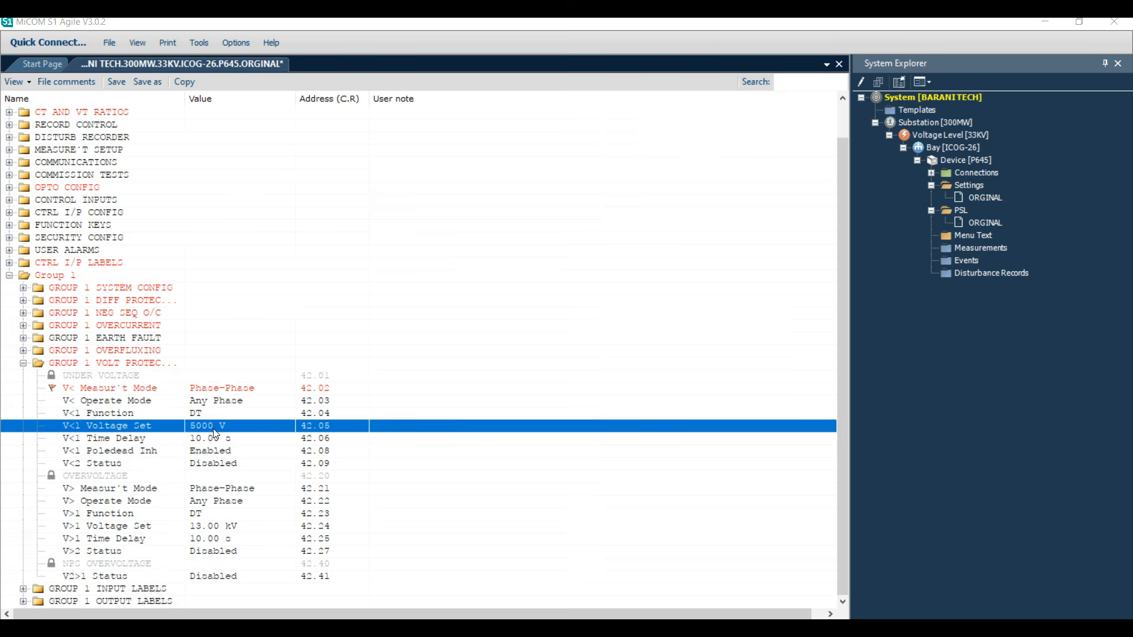
{"action": "type", "text": "9999"}
{"action": "key", "text": "Return"}
{"action": "double_click", "coordinate": [214, 428]}
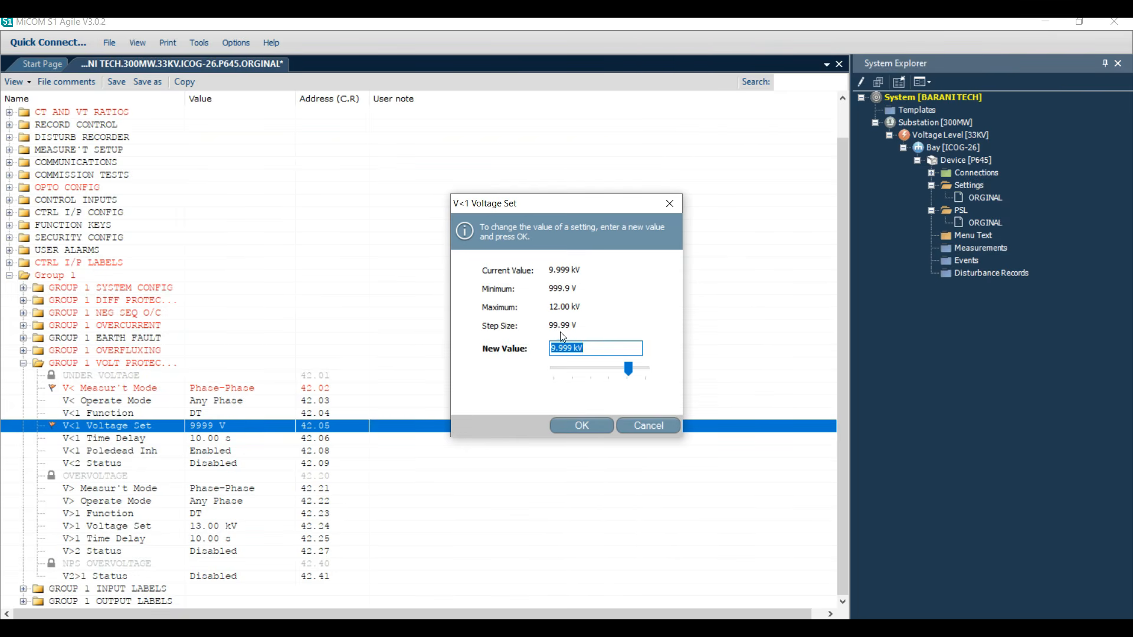
{"action": "left_click", "coordinate": [648, 426]}
- Save the settings file and expand GROUP 1 INPUT LABELS down to Opto Input 1
{"action": "key", "text": "Down"}
{"action": "key", "text": "Down"}
{"action": "key", "text": "Down"}
{"action": "key", "text": "Down"}
{"action": "key", "text": "Down"}
{"action": "key", "text": "Down"}
{"action": "key", "text": "Down"}
{"action": "key", "text": "Down"}
{"action": "key", "text": "Down"}
{"action": "key", "text": "Down"}
{"action": "key", "text": "Down"}
{"action": "key", "text": "Down"}
{"action": "key", "text": "Down"}
{"action": "key", "text": "ctrl+s"}
{"action": "key", "text": "Right"}
{"action": "key", "text": "Down"}
- Label Opto Input 1 as TRAO_WIND_TEM_AL and Opto Input 2 as TRAO_WIND_TEM_TR
{"action": "key", "text": "Return"}
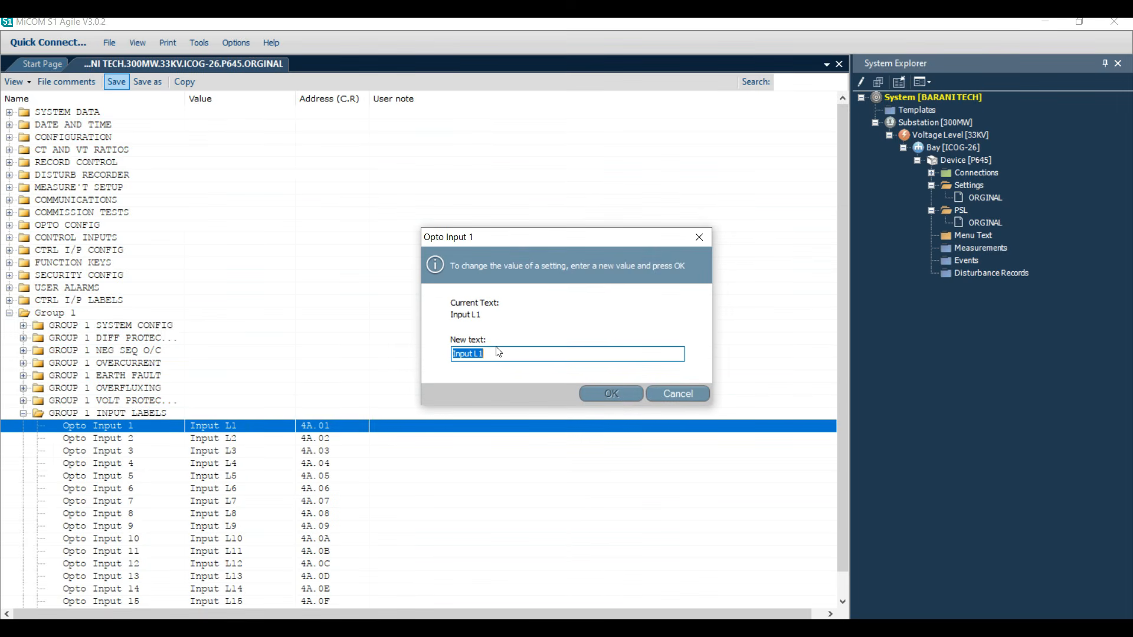
{"action": "type", "text": "TRAO_WIND_TEM_AL"}
{"action": "key", "text": "Return"}
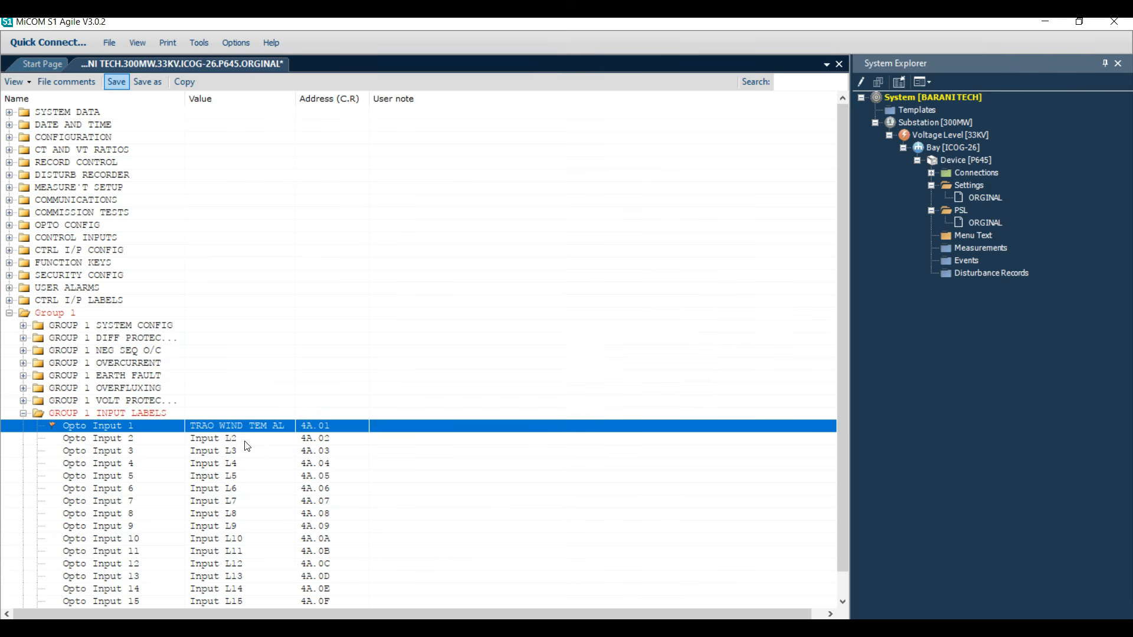
{"action": "key", "text": "Down"}
{"action": "key", "text": "Return"}
{"action": "type", "text": "TRAO_WIND_TEM_TR"}
{"action": "key", "text": "Return"}
- Label Opto Input 3 as TRAO_OIL_TEM_AL and Opto Input 4 as TRAO_OIL_TEM_TRI
{"action": "key", "text": "Down"}
{"action": "key", "text": "Return"}
{"action": "type", "text": "TRAO_WI"}
{"action": "key", "text": "BackSpace"}
{"action": "key", "text": "BackSpace"}
{"action": "type", "text": "OIL_TEM_AL"}
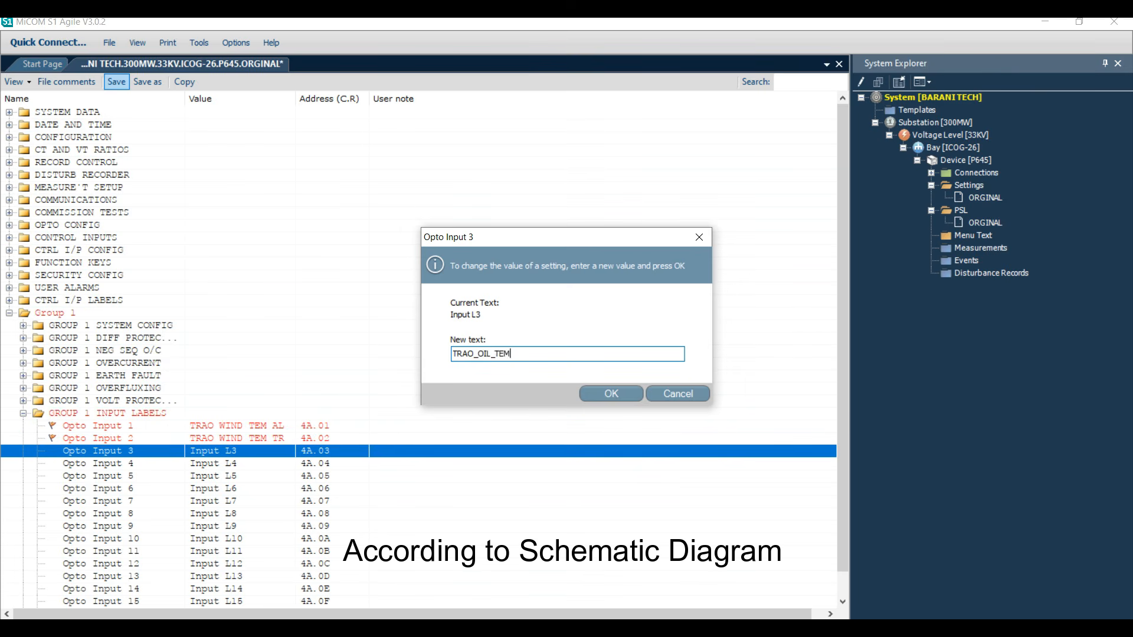
{"action": "key", "text": "Return"}
{"action": "key", "text": "Down"}
{"action": "key", "text": "Return"}
{"action": "type", "text": "TRAO_OIL_TEM_TRI"}
{"action": "key", "text": "Return"}
- Label Opto Input 5 as 86_TRIP and Opto Input 6 as TCS_POST_CLOSE
{"action": "key", "text": "Down"}
{"action": "key", "text": "Return"}
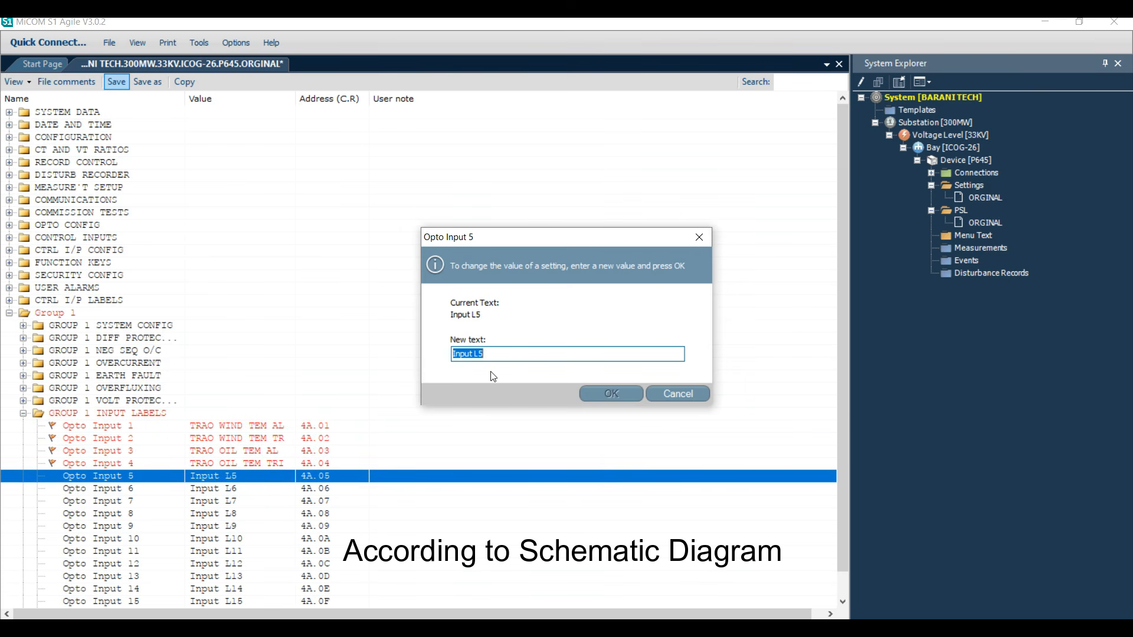
{"action": "type", "text": "86_TRIP"}
{"action": "key", "text": "Return"}
{"action": "key", "text": "Down"}
{"action": "key", "text": "Return"}
{"action": "type", "text": "TCS_POST_CLOSE"}
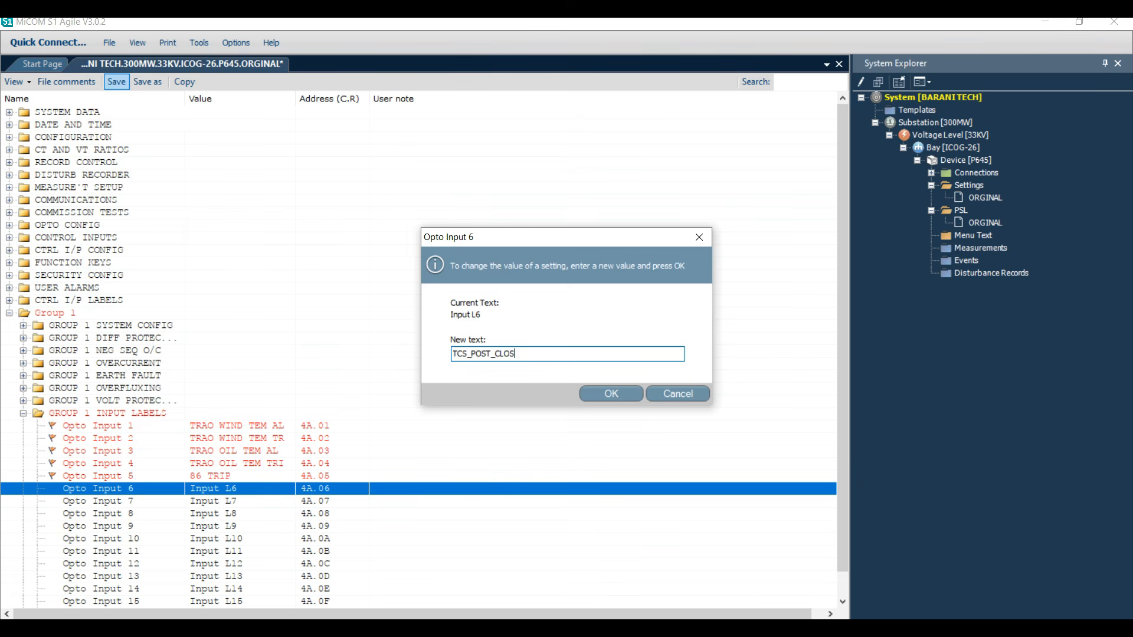
{"action": "key", "text": "Return"}
- Label Opto Input 7 as TCS_PRE_CLOSE and Opto Input 8 as CB_CLOSE
{"action": "key", "text": "Down"}
{"action": "key", "text": "Return"}
{"action": "type", "text": "TCS_PRE_CLOSE"}
{"action": "key", "text": "Return"}
{"action": "key", "text": "Down"}
{"action": "key", "text": "Return"}
{"action": "type", "text": "CB_CLOSE"}
{"action": "key", "text": "Return"}
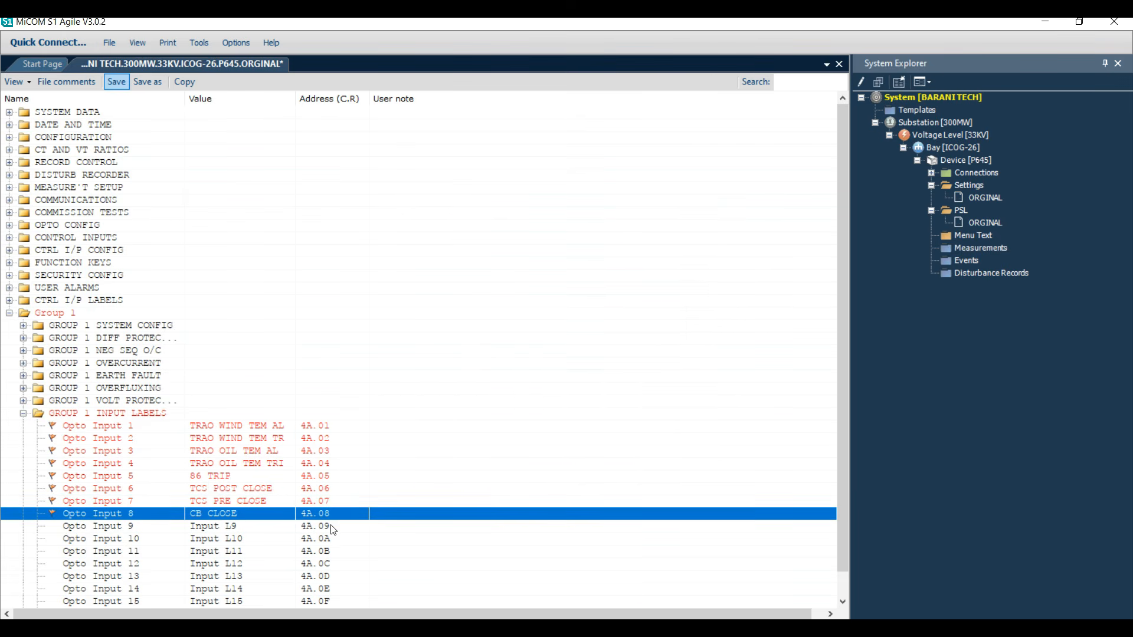
- Collapse GROUP 1 INPUT LABELS and expand GROUP 1 OUTPUT LABELS
{"action": "key", "text": "Left"}
{"action": "key", "text": "Left"}
{"action": "key", "text": "Down"}
{"action": "key", "text": "Right"}
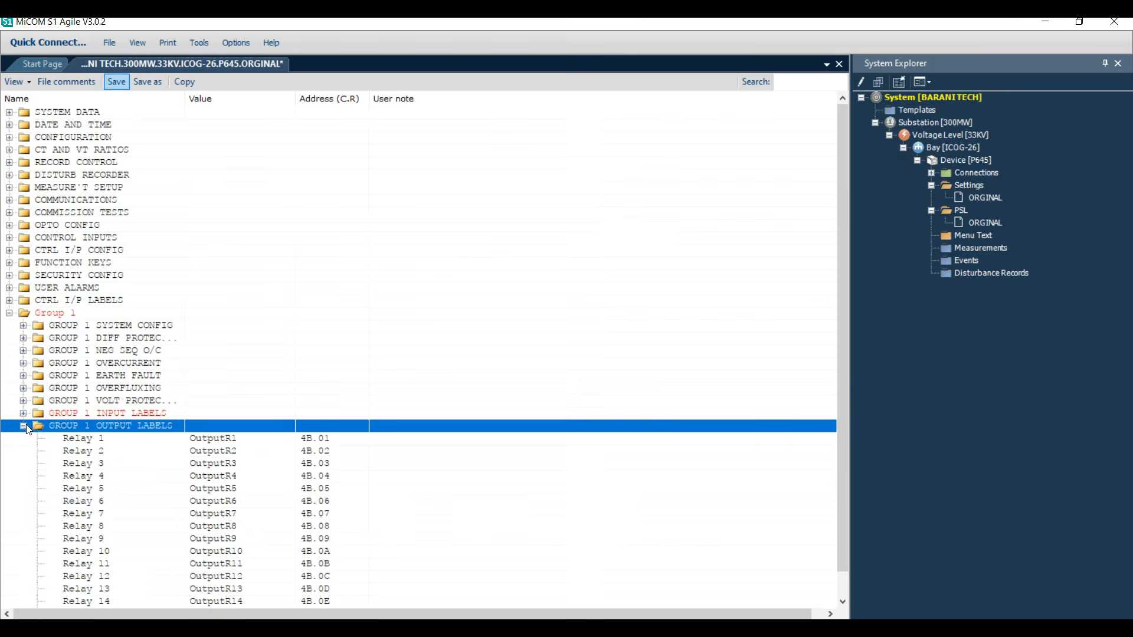
- Label output Relay 1 as 87_TRIP and Relay 2 as 87_TRIP_AL
{"action": "key", "text": "Down"}
{"action": "key", "text": "Return"}
{"action": "type", "text": "87_TRIP"}
{"action": "key", "text": "Return"}
{"action": "key", "text": "Down"}
{"action": "key", "text": "Return"}
{"action": "type", "text": "87_TRIP_A"}
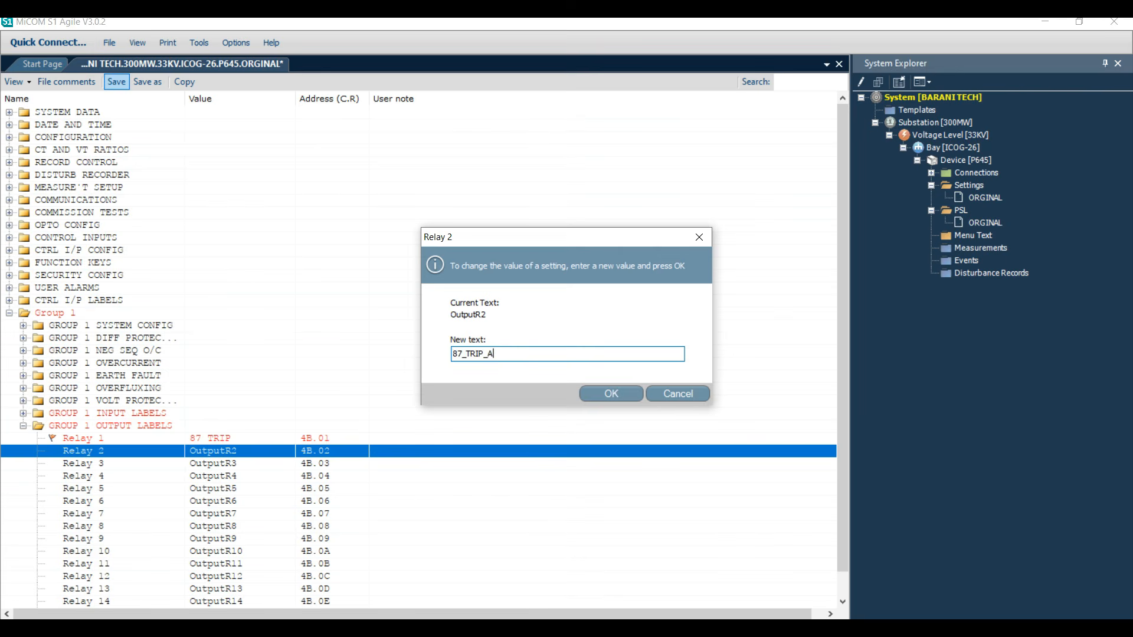
{"action": "type", "text": "L"}
{"action": "key", "text": "Return"}
- Label output Relay 3 as 87_TRIP_SCADA and Relay 4 as OC_EF_TRIP
{"action": "key", "text": "Down"}
{"action": "key", "text": "Return"}
{"action": "type", "text": "87_TRIP_SCADA"}
{"action": "key", "text": "Return"}
{"action": "key", "text": "Down"}
{"action": "key", "text": "Return"}
{"action": "type", "text": "OC_EF_TRIP"}
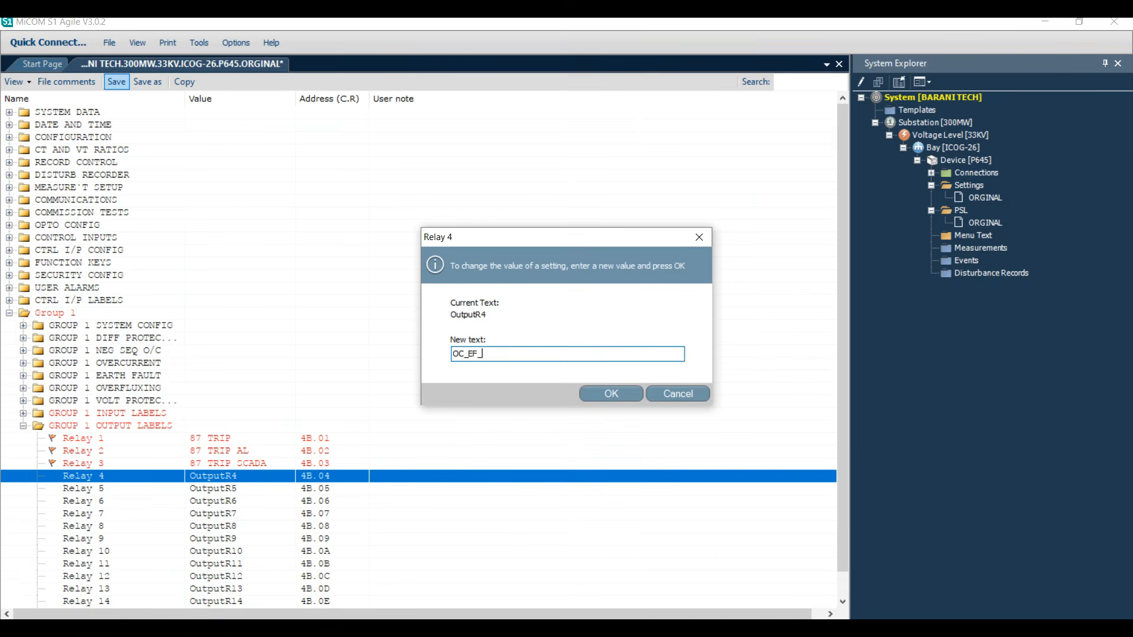
{"action": "key", "text": "Return"}
- Label output Relay 5 as OC_EF_TRIP_AL and Relay 6 as OC_EF_TRIP_SCADA
{"action": "key", "text": "Down"}
{"action": "key", "text": "Return"}
{"action": "type", "text": "OC_EF_TRIP_AN"}
{"action": "key", "text": "BackSpace"}
{"action": "type", "text": "L"}
{"action": "key", "text": "Return"}
{"action": "key", "text": "Down"}
{"action": "key", "text": "Return"}
{"action": "type", "text": "OC_"}
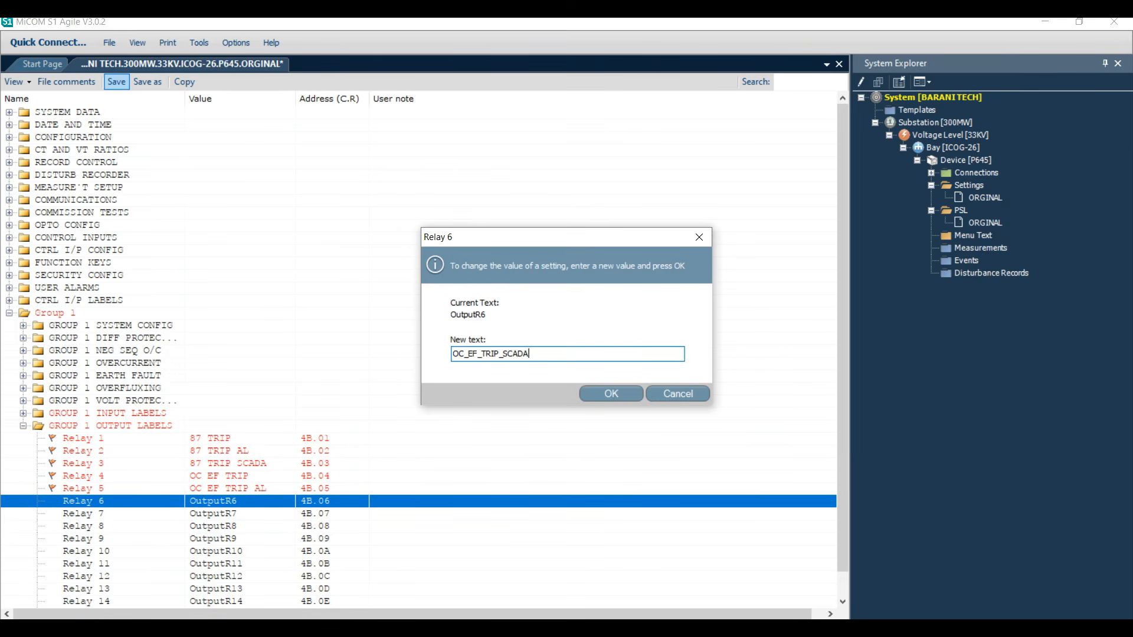
{"action": "key", "text": "Return"}
- Label output Relay 7 as 27_TRIP and Relay 8 as 59_TRIP
{"action": "key", "text": "Down"}
{"action": "key", "text": "Return"}
{"action": "type", "text": "2"}
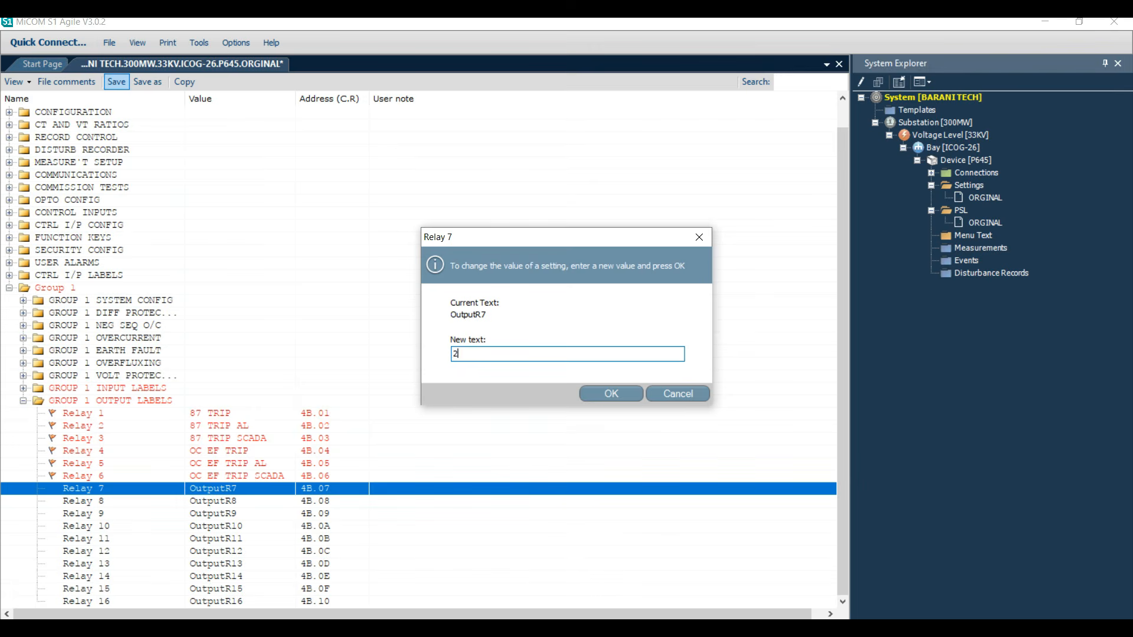
{"action": "type", "text": "7_TRIP"}
{"action": "key", "text": "Return"}
{"action": "key", "text": "Down"}
{"action": "key", "text": "Return"}
{"action": "type", "text": "59_TRIP"}
{"action": "key", "text": "Return"}
- Label output Relay 9 as UB_TRIP and Relay 10 as OVERFULX_AL
{"action": "key", "text": "Down"}
{"action": "key", "text": "Return"}
{"action": "type", "text": "UB_TRIP"}
{"action": "key", "text": "Return"}
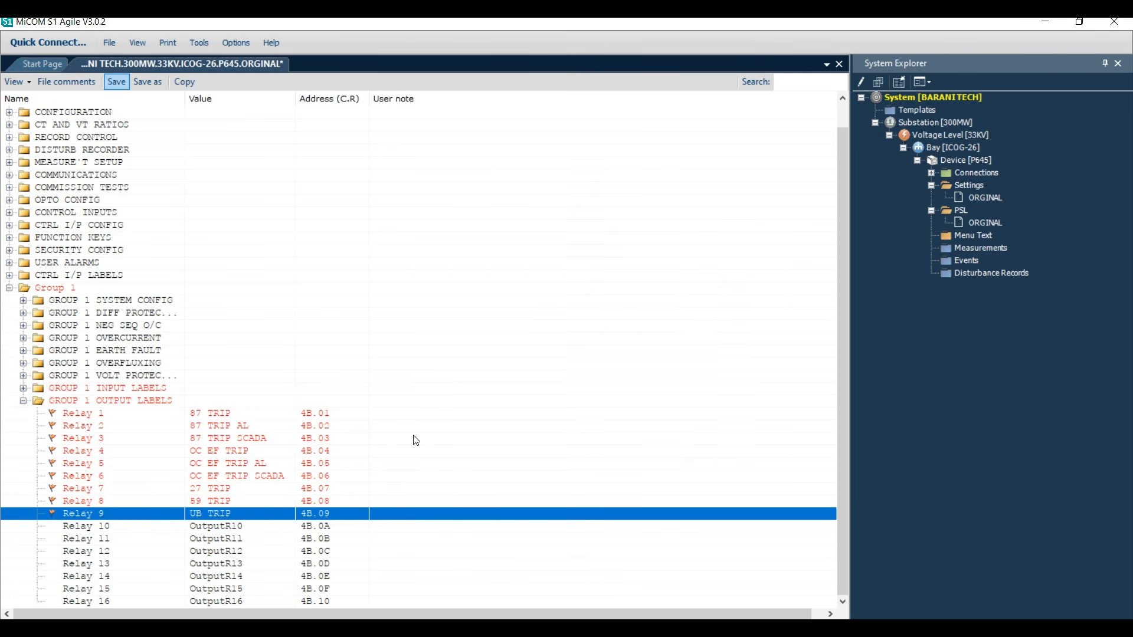
{"action": "key", "text": "Down"}
{"action": "key", "text": "Return"}
{"action": "type", "text": "OVERFULX_ALA"}
{"action": "key", "text": "BackSpace"}
{"action": "key", "text": "Return"}
- Label output Relay 11 as OVERFLUX_TRIP and Relay 12 as TCS_HEALTY
{"action": "key", "text": "Down"}
{"action": "key", "text": "Return"}
{"action": "type", "text": "OVERFLUX_TRIP"}
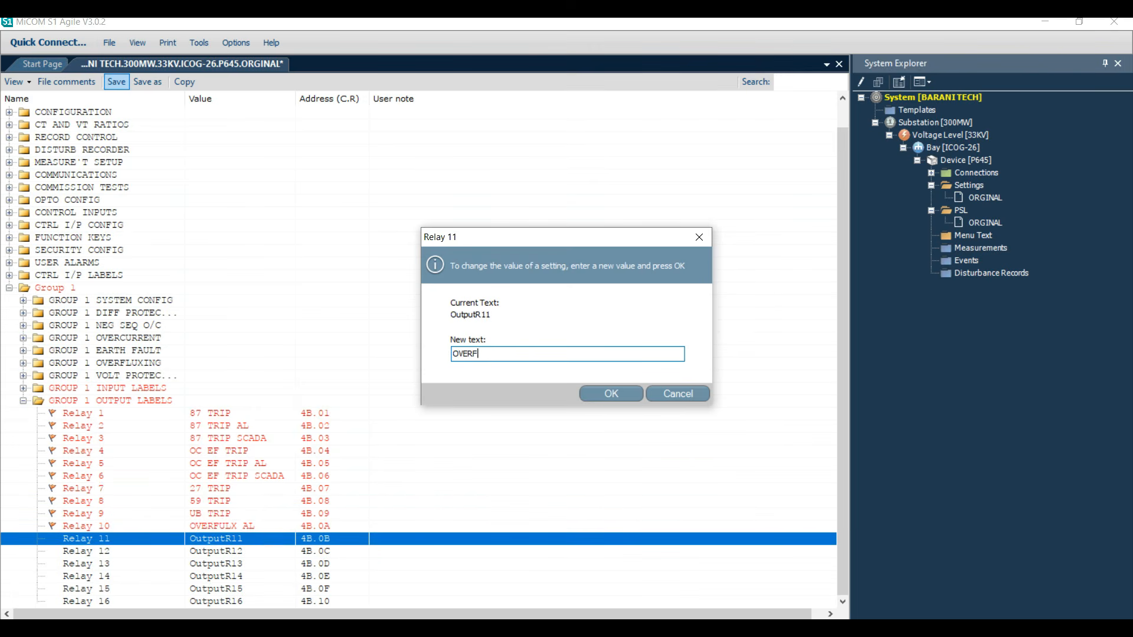
{"action": "key", "text": "Return"}
{"action": "key", "text": "Down"}
{"action": "key", "text": "Return"}
{"action": "type", "text": "TCS_HEALTHY"}
{"action": "key", "text": "Return"}
- Label output Relay 13 as TCS_UNHEALTY and Relay 14 as TRAFO_TRIP
{"action": "key", "text": "Down"}
{"action": "key", "text": "Return"}
{"action": "type", "text": "TCS_UNHEALTY"}
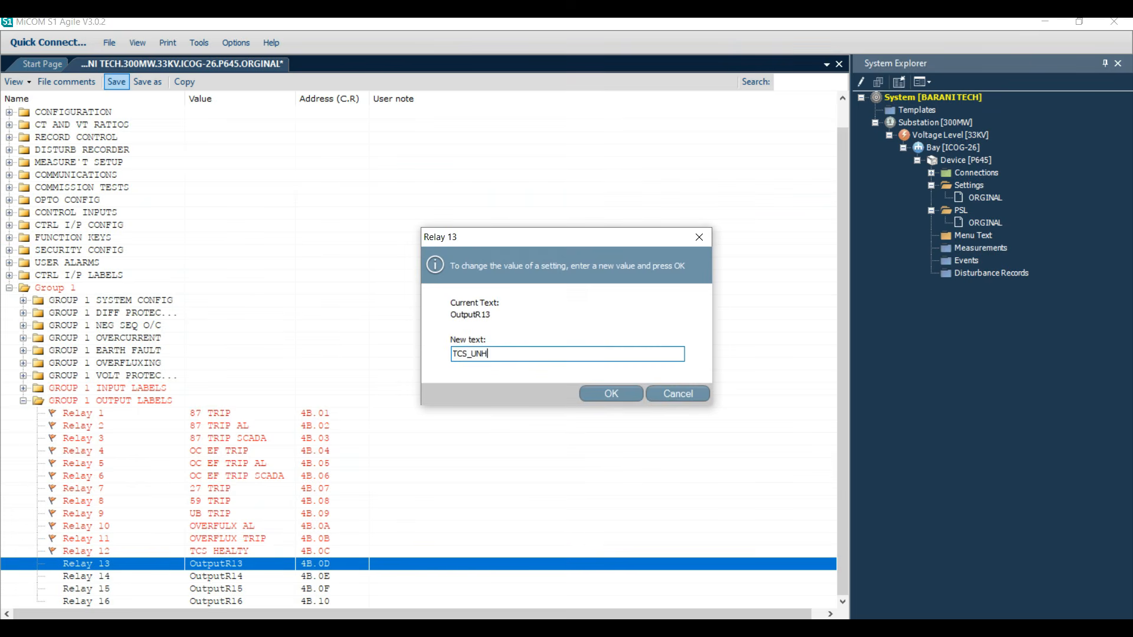
{"action": "key", "text": "Return"}
{"action": "key", "text": "Down"}
{"action": "key", "text": "Return"}
{"action": "type", "text": "TRAFO_TRIP"}
{"action": "key", "text": "Return"}
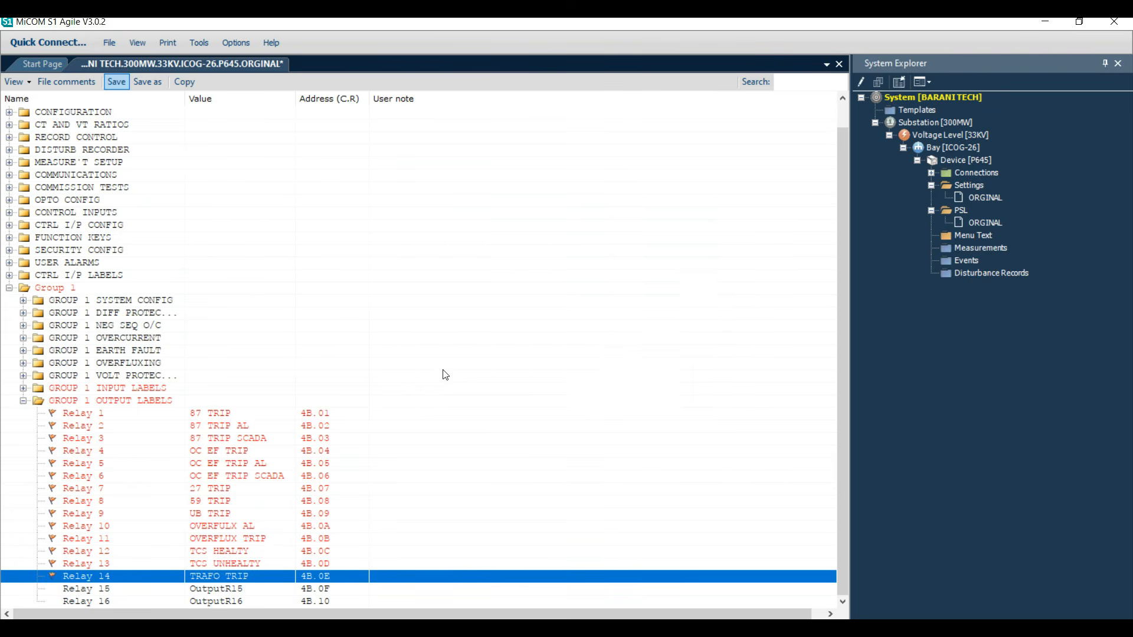
- Label output Relay 15 as TRAFO_AL in GROUP 1 OUTPUT LABELS
{"action": "key", "text": "Down"}
{"action": "key", "text": "Return"}
{"action": "type", "text": "TRAFO_AL"}
{"action": "key", "text": "Return"}
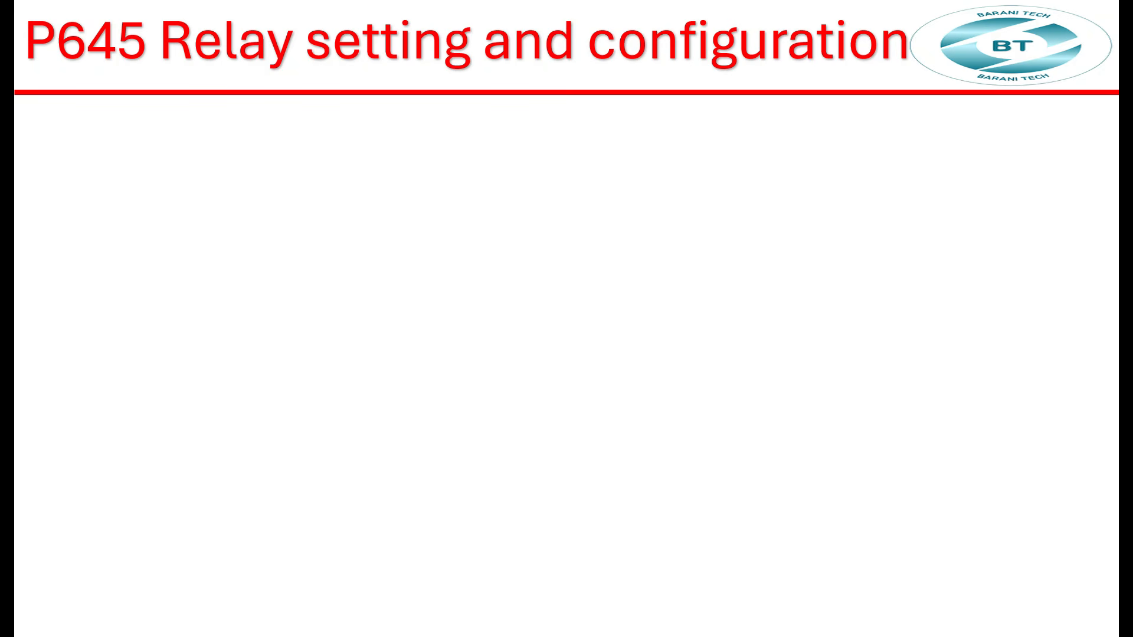